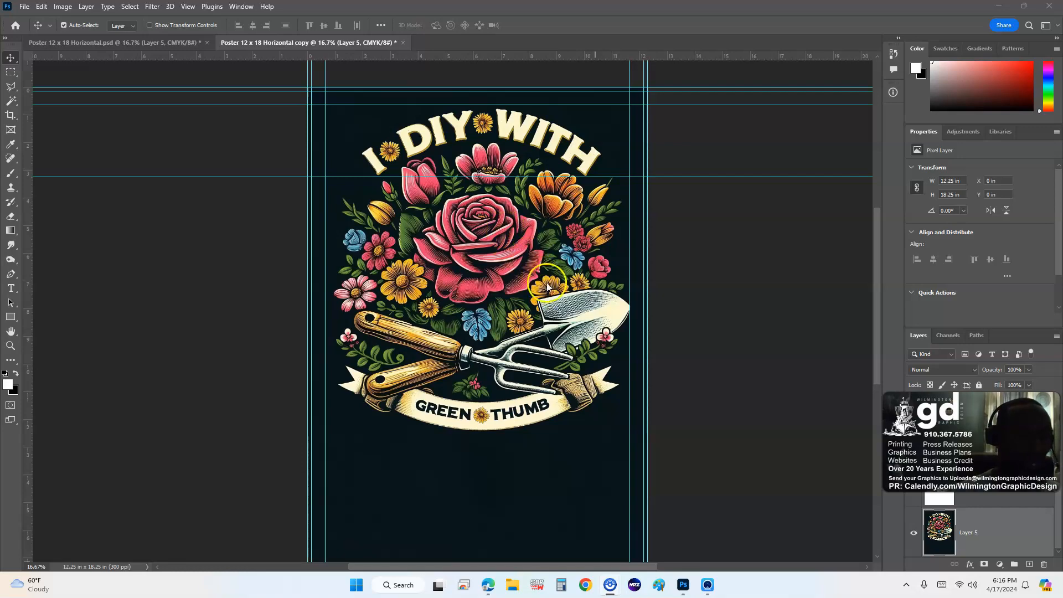
Step: Examine the poster artwork up close, including the flowers, garden tools and GREEN THUMB banner
key(ctrl+plus)
key(ctrl+plus)
key(ctrl+plus)
key(ctrl+plus)
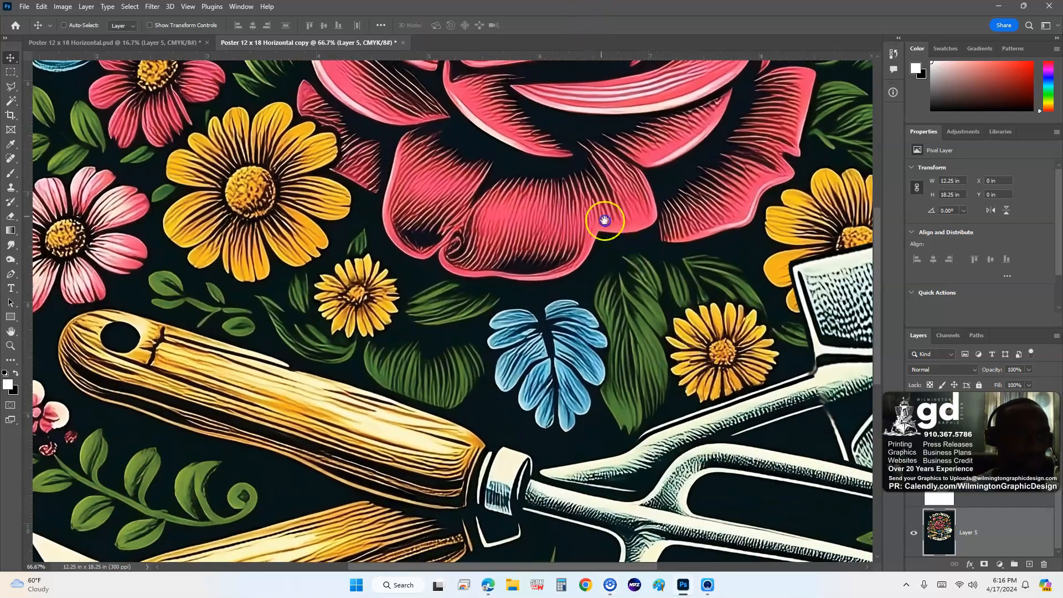
drag(605, 220, 515, 145)
drag(762, 320, 654, 305)
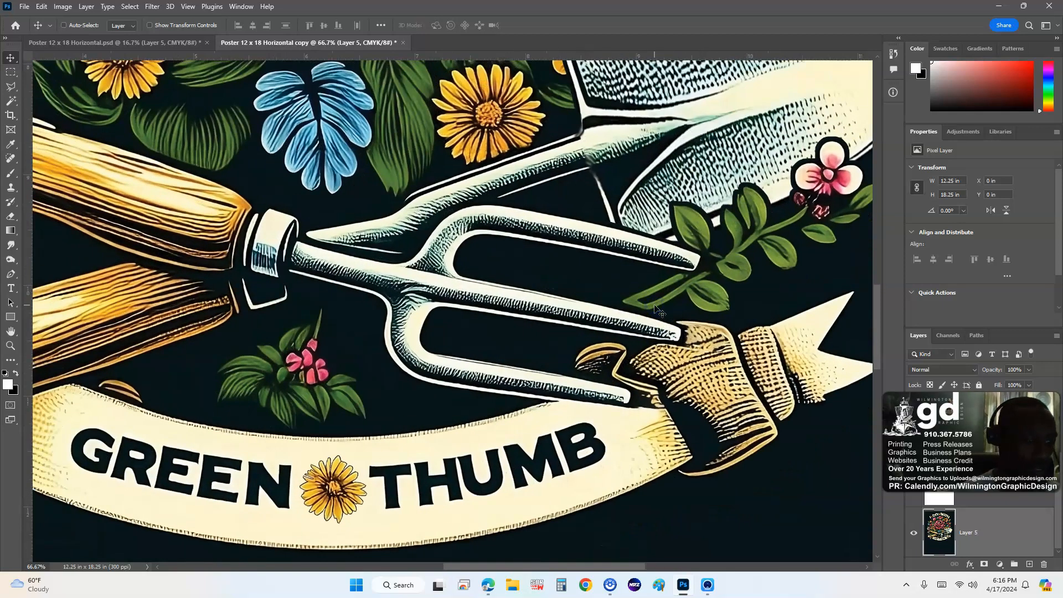
key(ctrl+minus)
key(ctrl+minus)
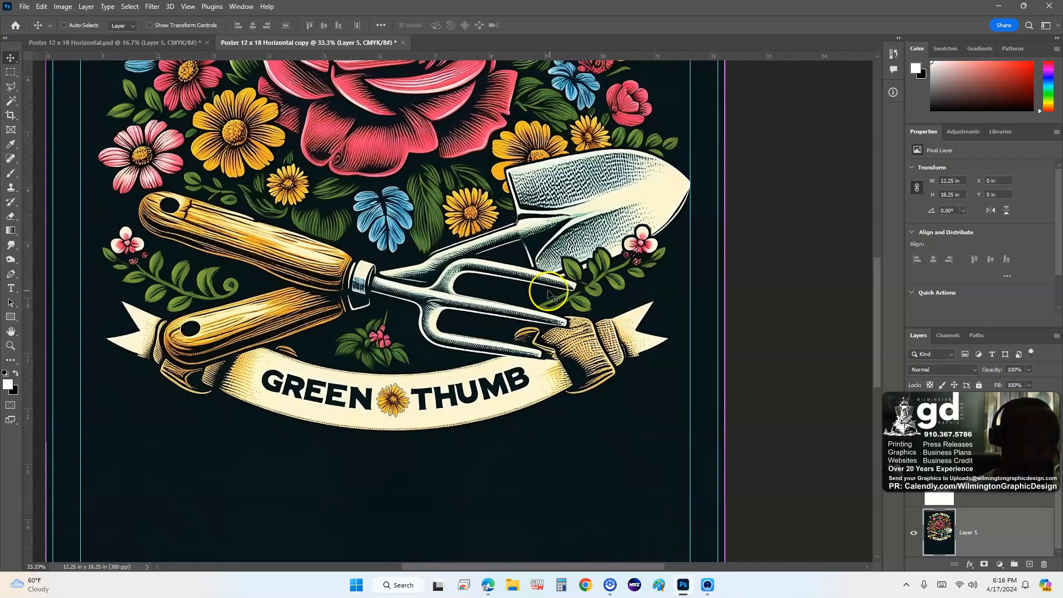
key(ctrl+minus)
key(ctrl+minus)
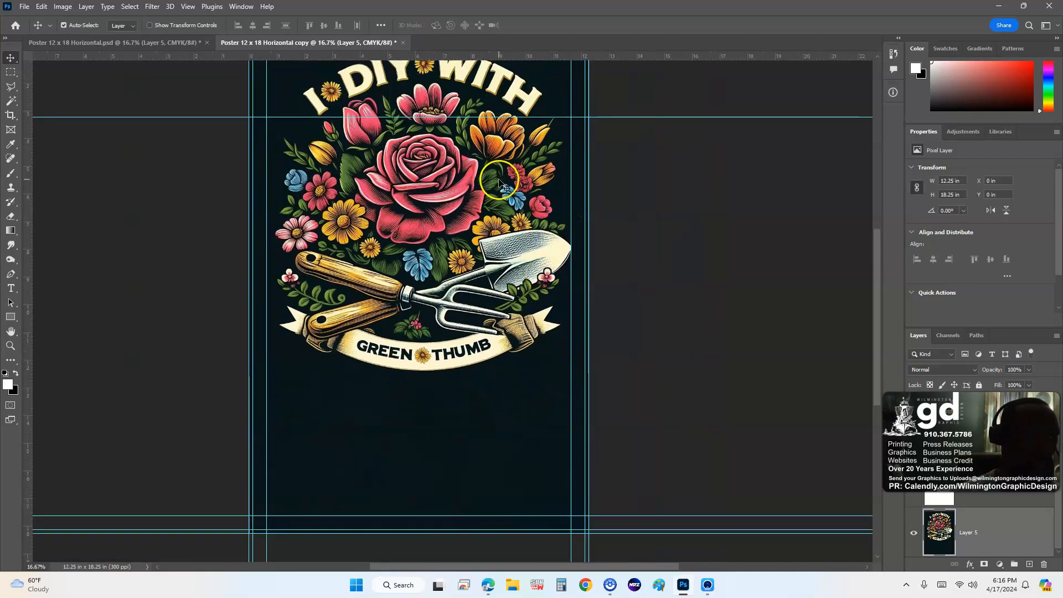
drag(480, 151, 515, 284)
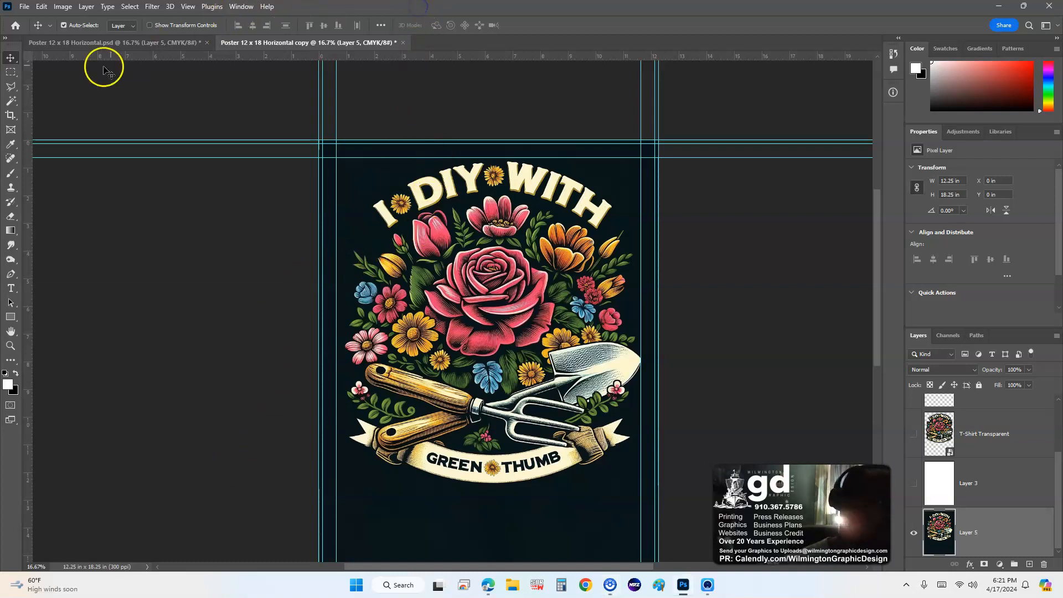
Step: Select the illustration and lettering on Layer 5 with Select Subject
click(11, 101)
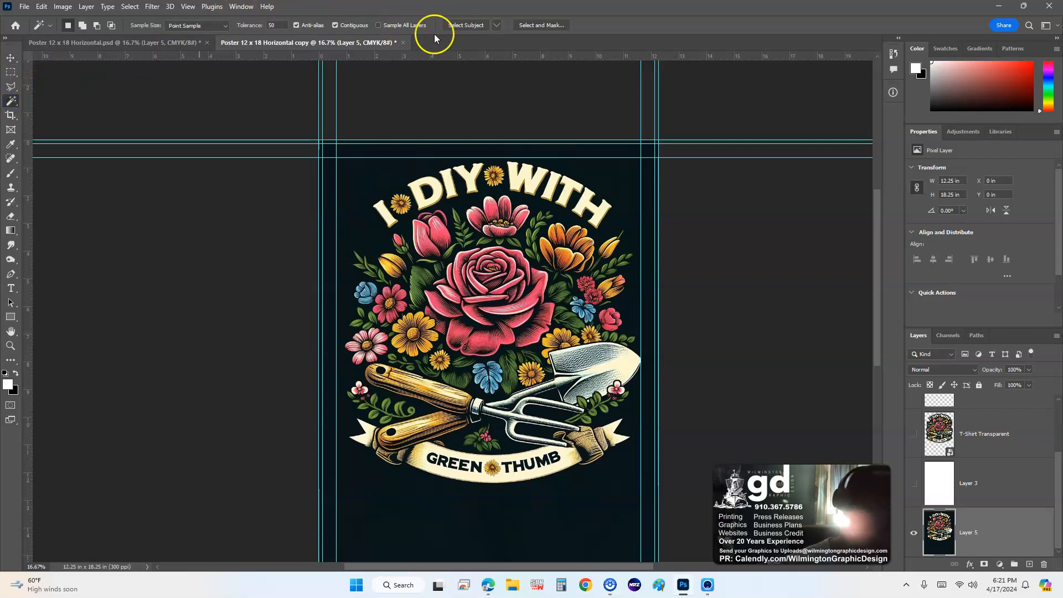
click(464, 25)
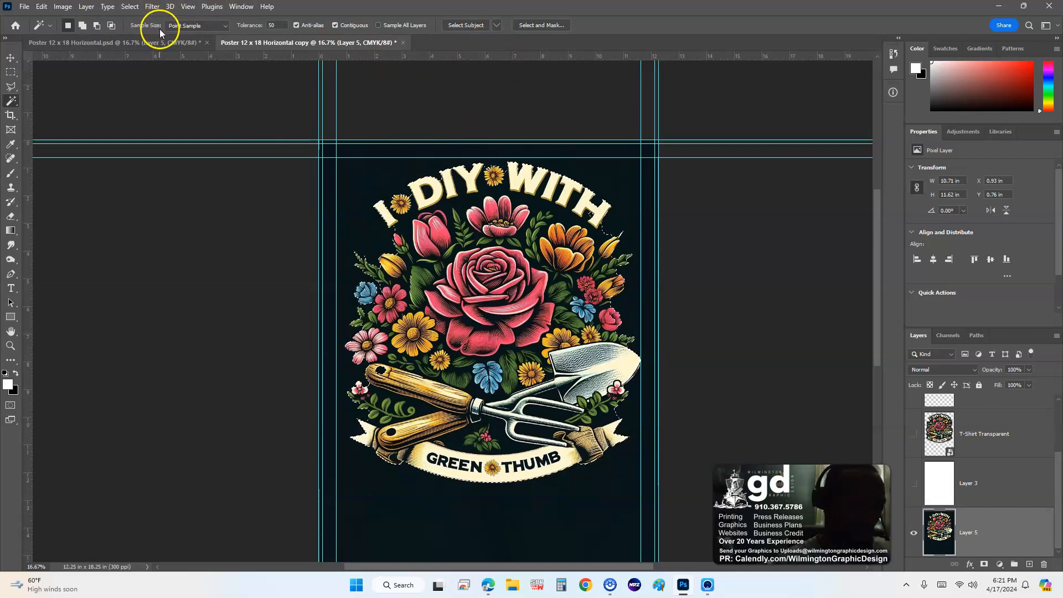
Step: Try expanding the artwork selection by 20 pixels, and undo the expansion
click(130, 6)
mouse_move(221, 177)
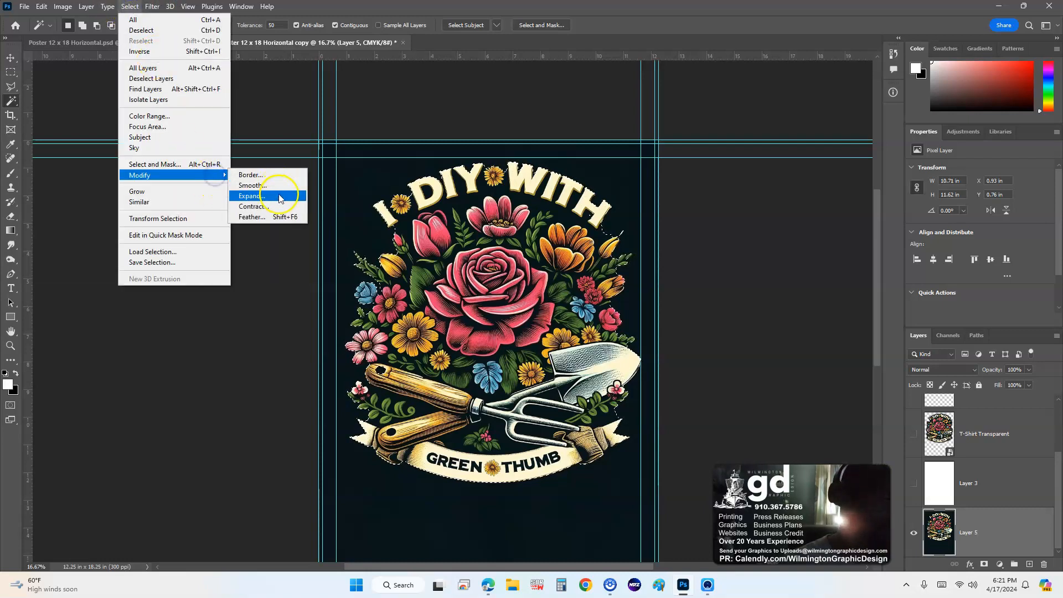
click(268, 197)
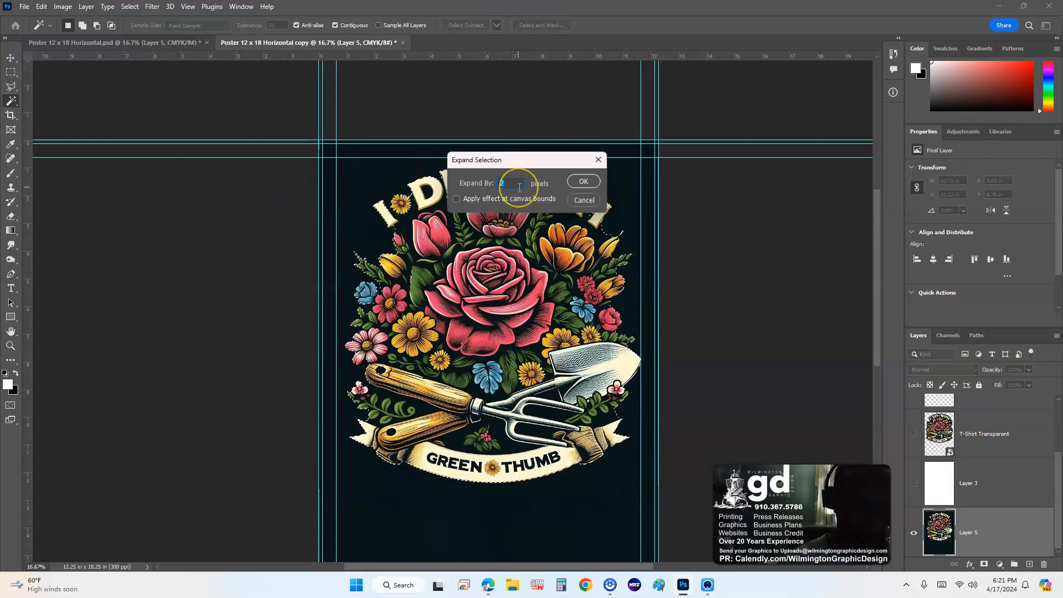
text(20)
key(Return)
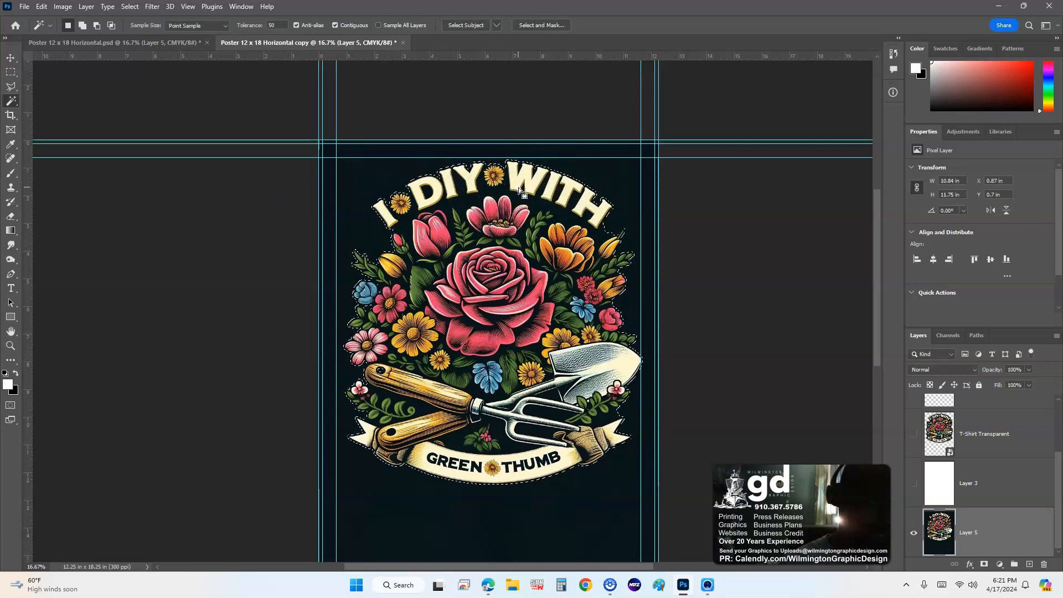
key(ctrl+z)
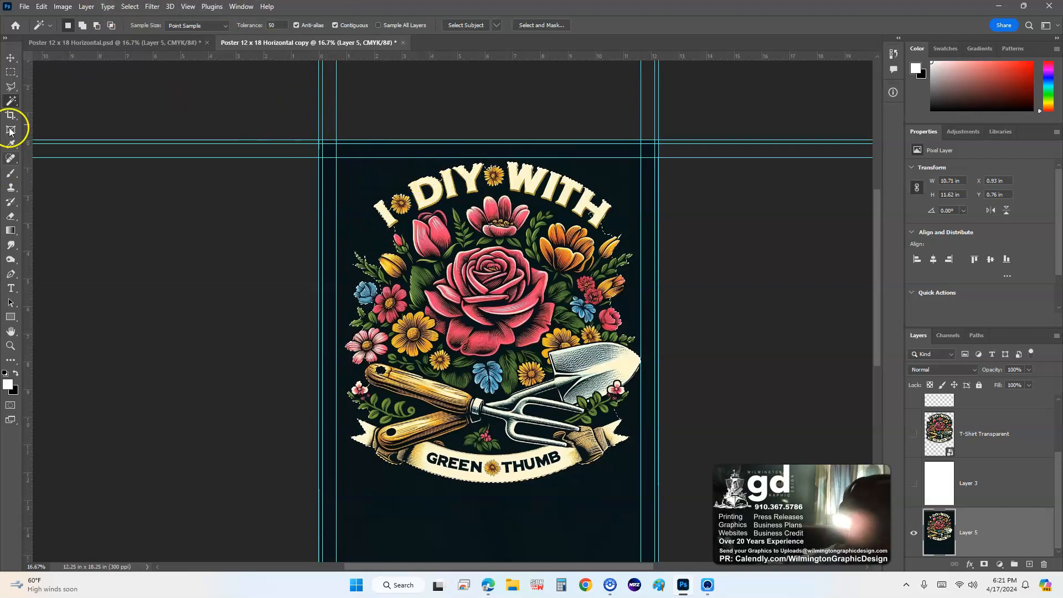
Step: Set the document's ruler units to pixels
right_click(142, 58)
click(183, 90)
right_click(188, 57)
click(208, 67)
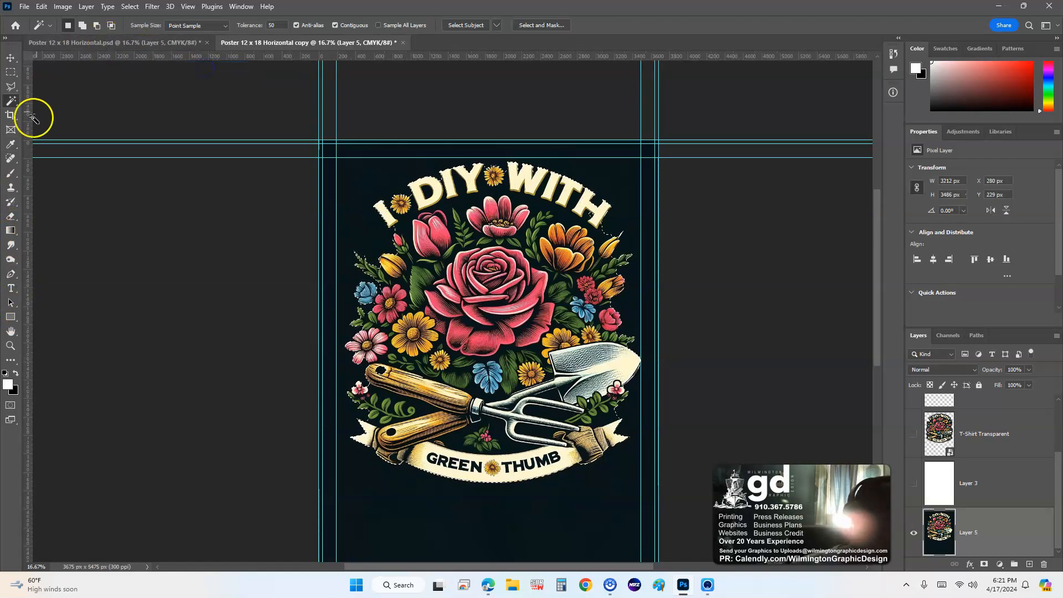
Step: Measure a short diagonal gap outward from the letter D of DIY with the Ruler tool and show the Info readings
key(i)
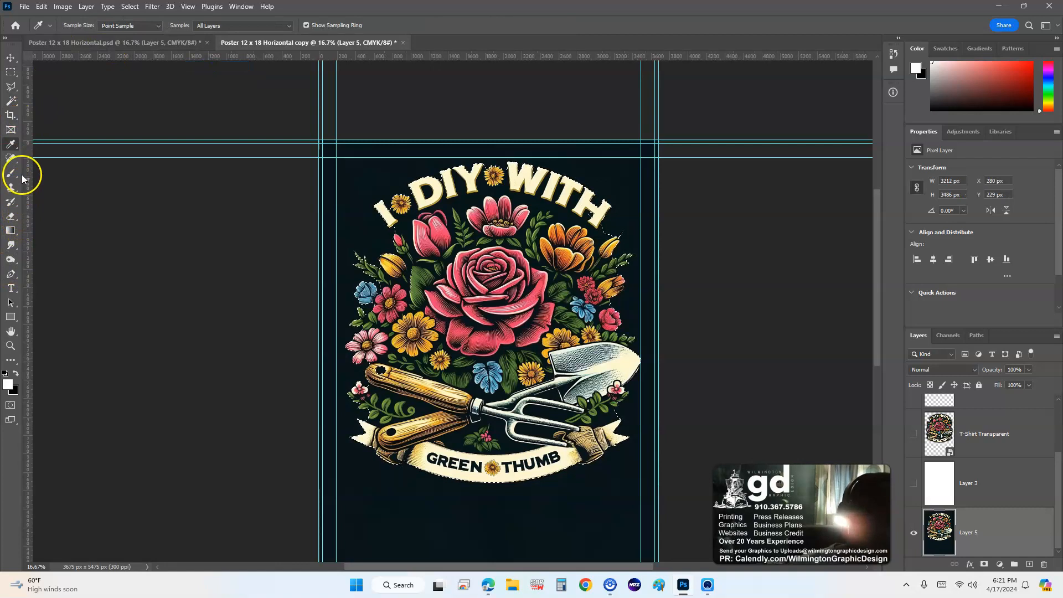
right_click(13, 147)
click(13, 147)
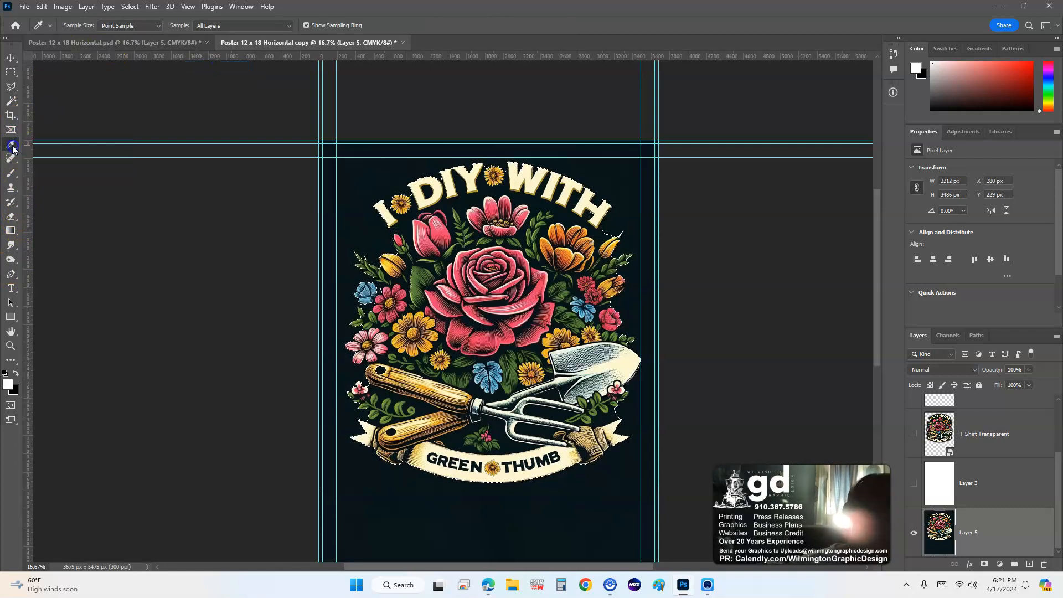
right_click(14, 149)
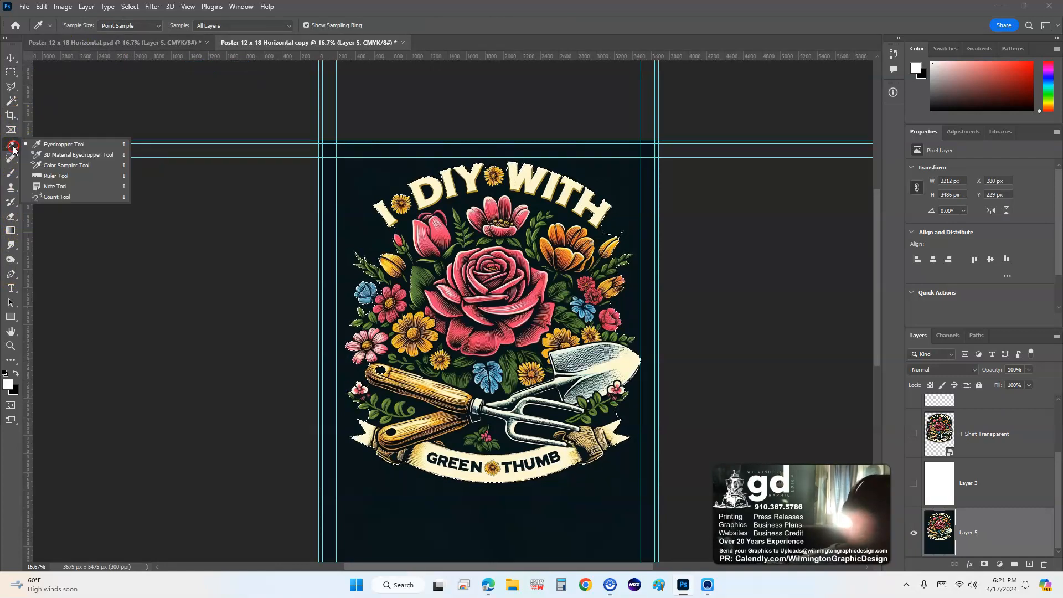
click(13, 149)
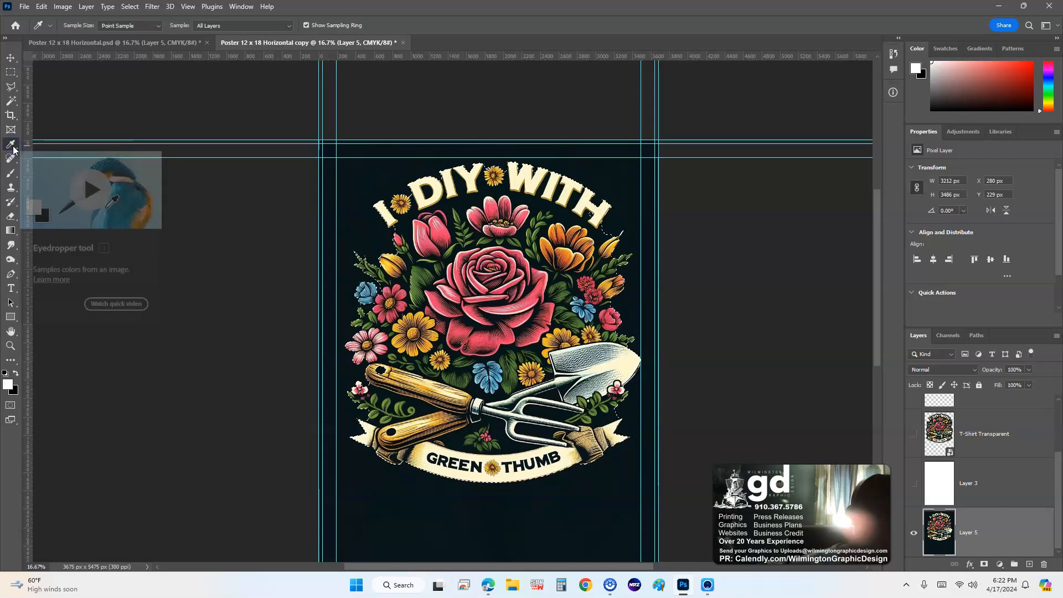
key(shift+i)
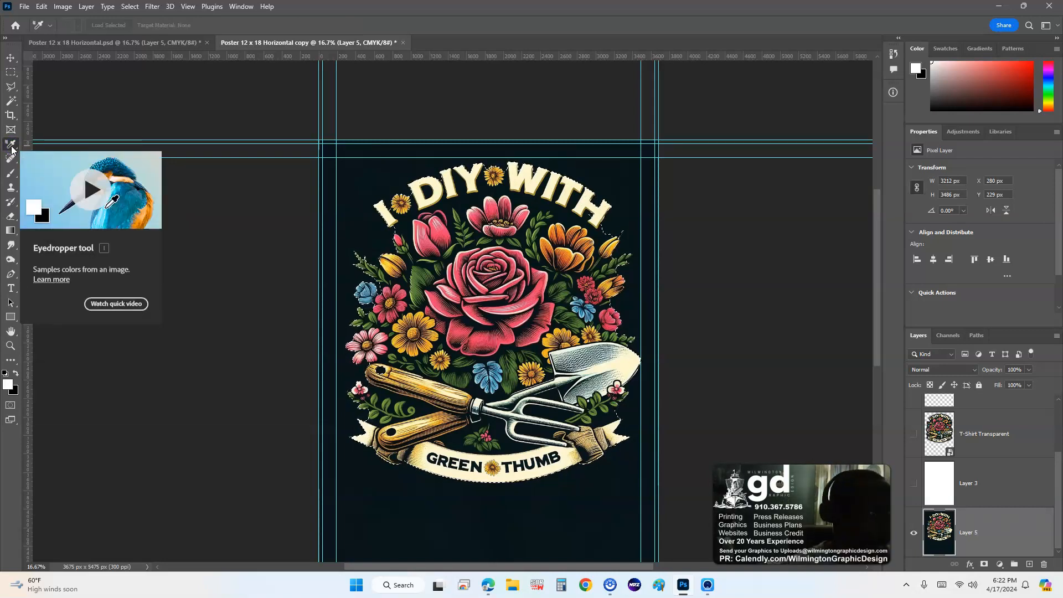
key(shift+i)
key(shift+i)
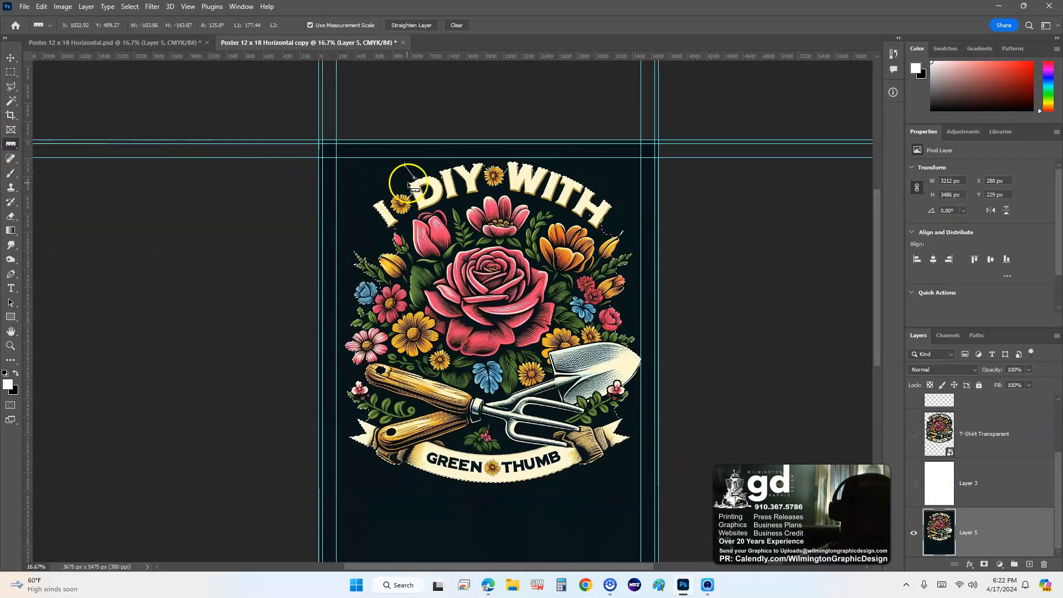
mouse_move(405, 166)
mouse_down()
mouse_move(412, 177)
mouse_move(405, 166)
mouse_up()
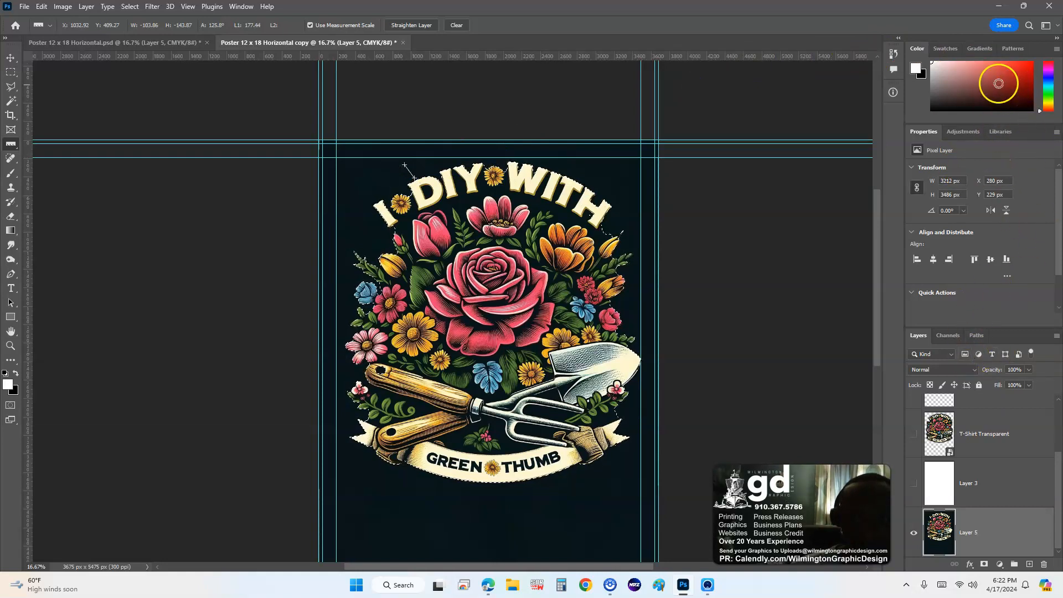
click(897, 96)
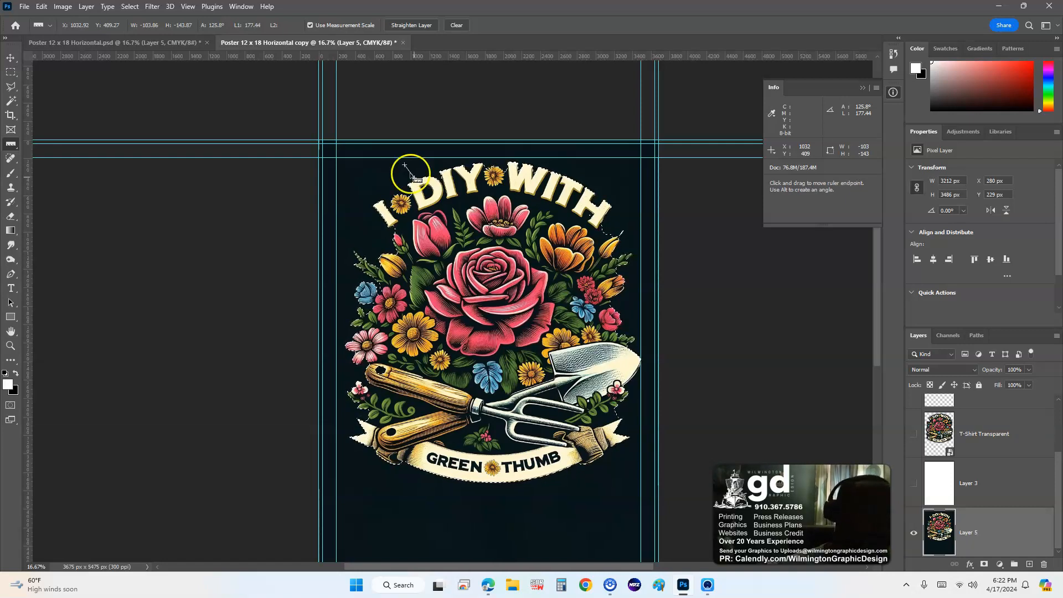
Step: Try expanding the artwork selection by 150 pixels, compare it with the original outline, and undo the expansion
click(63, 6)
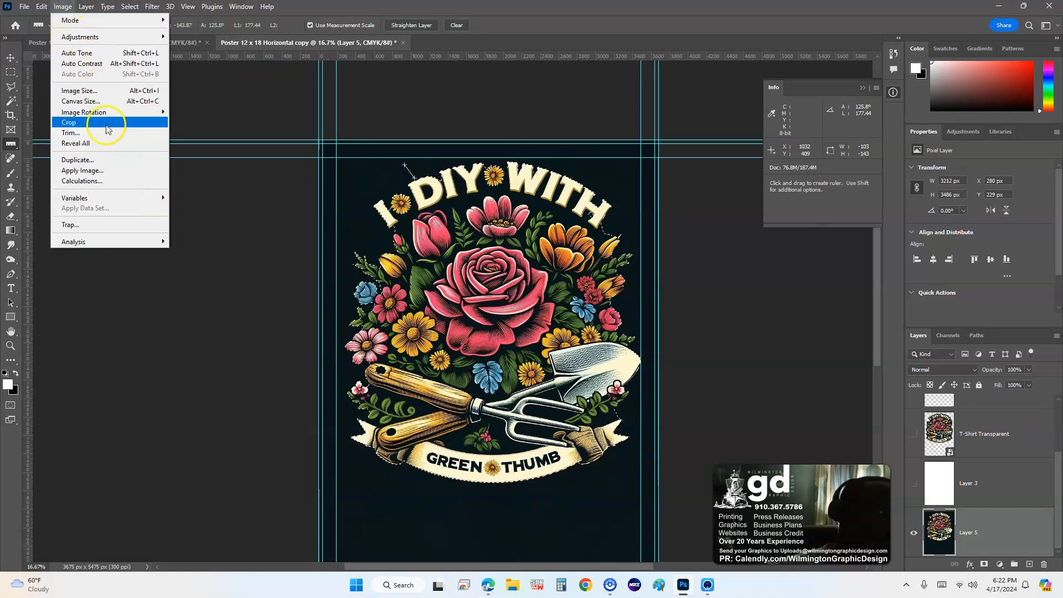
click(130, 7)
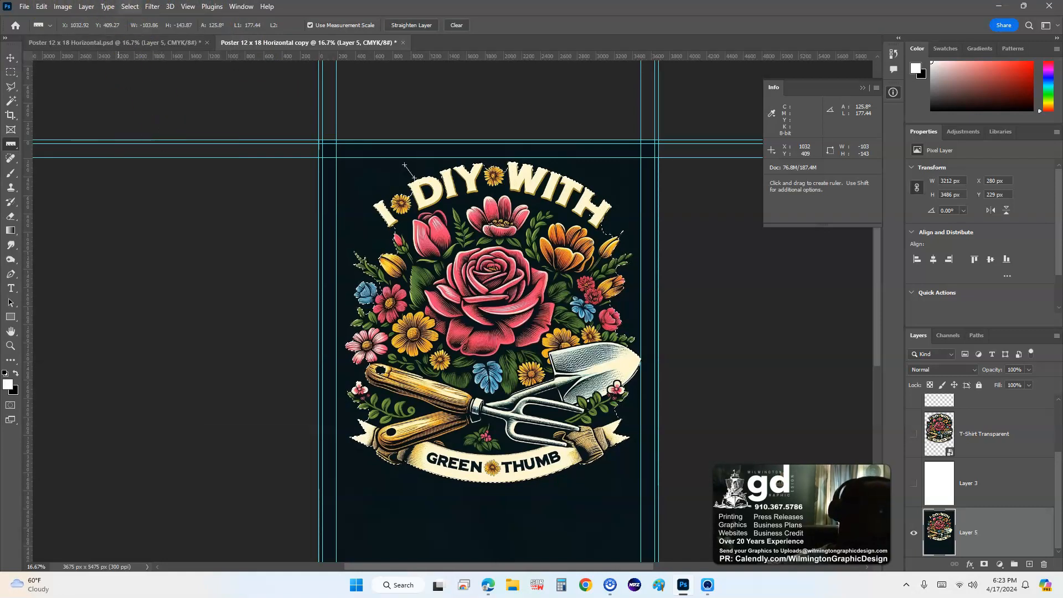
click(130, 6)
click(206, 176)
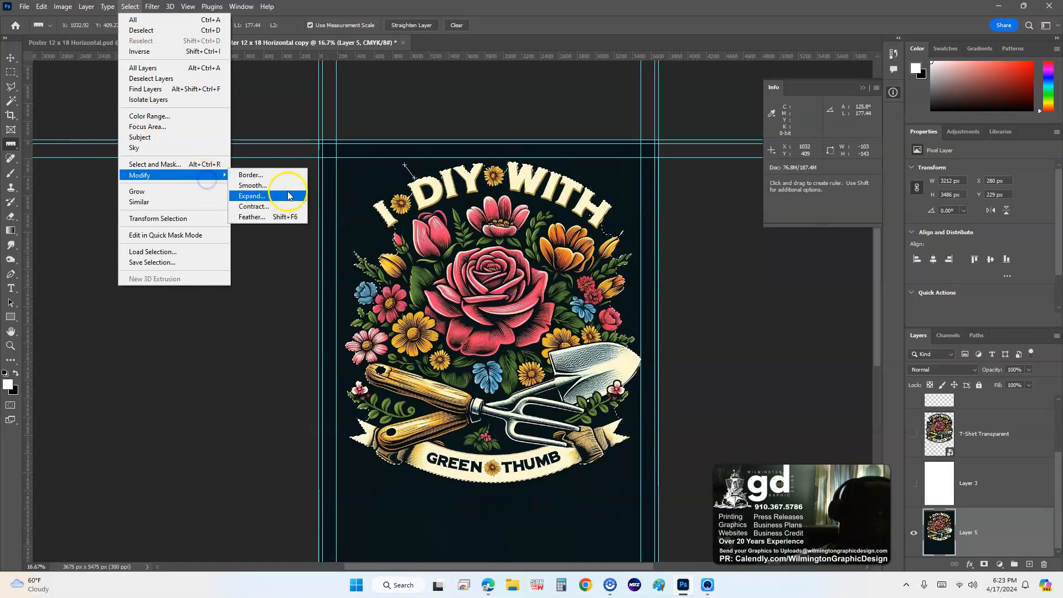
click(286, 195)
text(150)
key(Return)
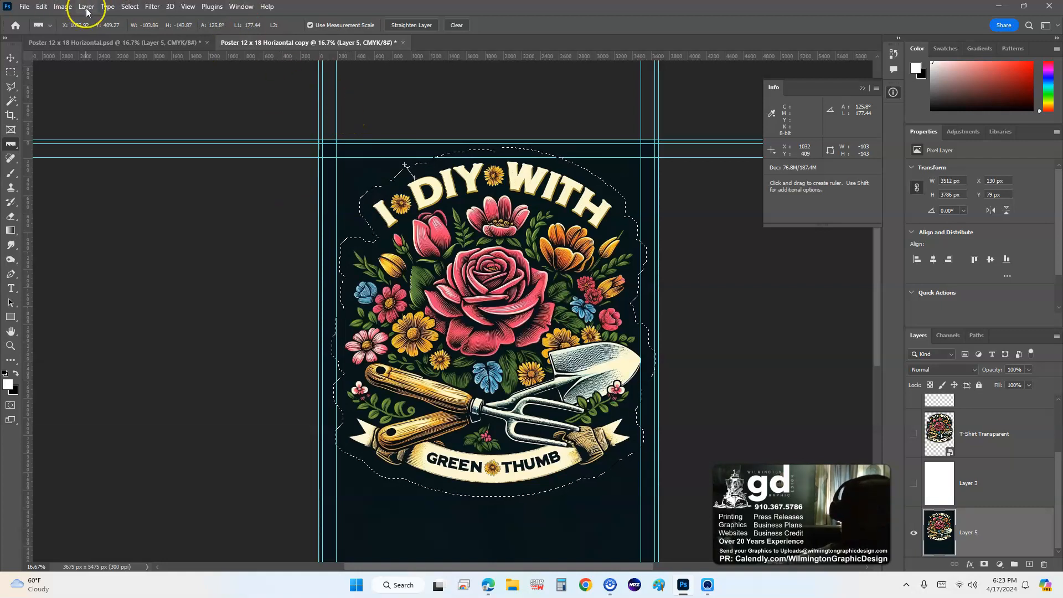
key(ctrl+z)
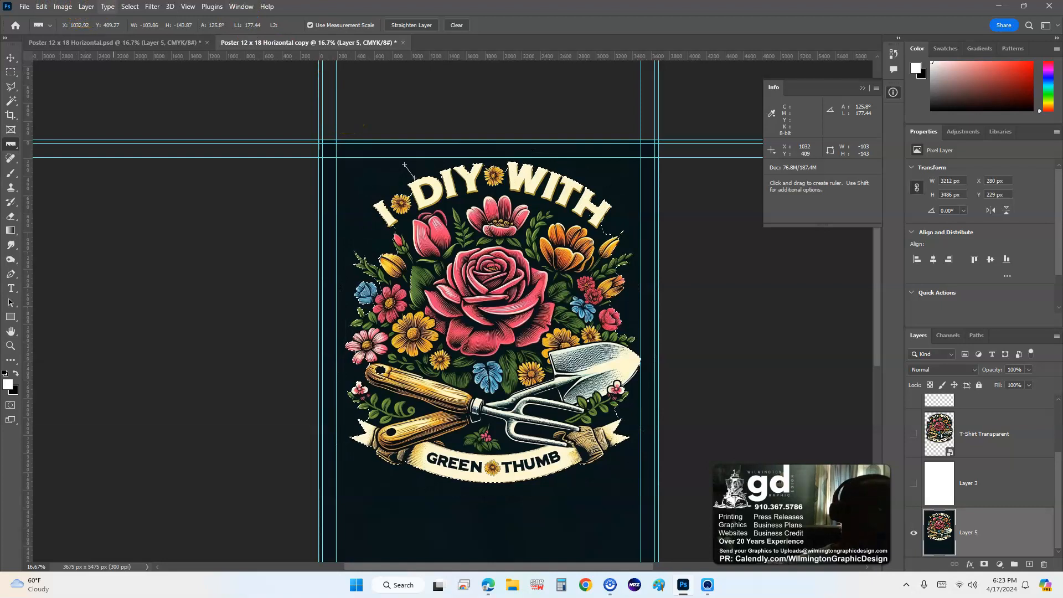
key(ctrl+shift+z)
key(ctrl+z)
Step: Expand the artwork selection by 125 pixels to leave a dark border around the design
click(130, 6)
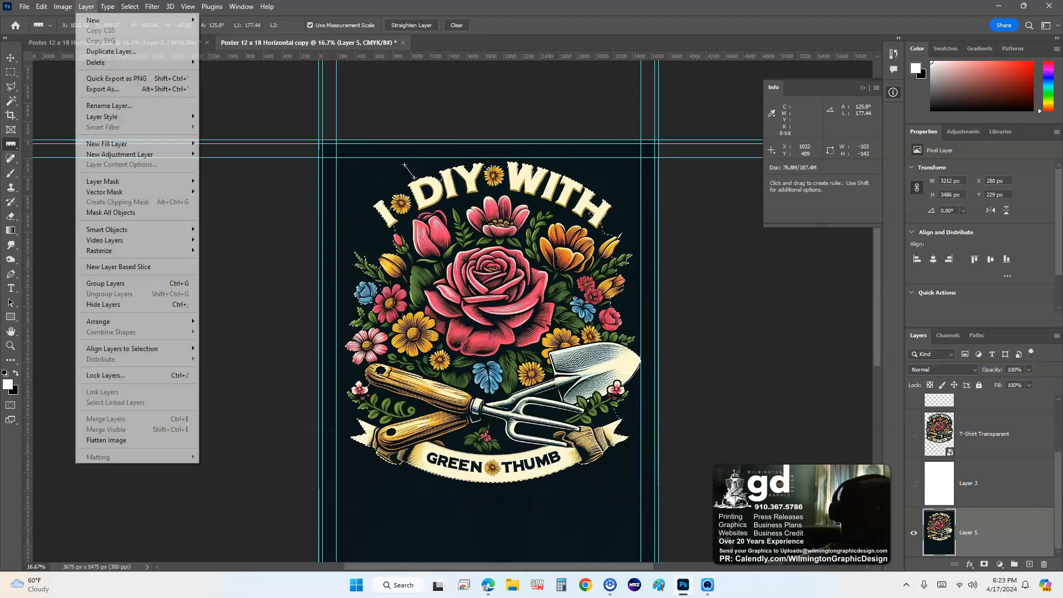
mouse_move(166, 175)
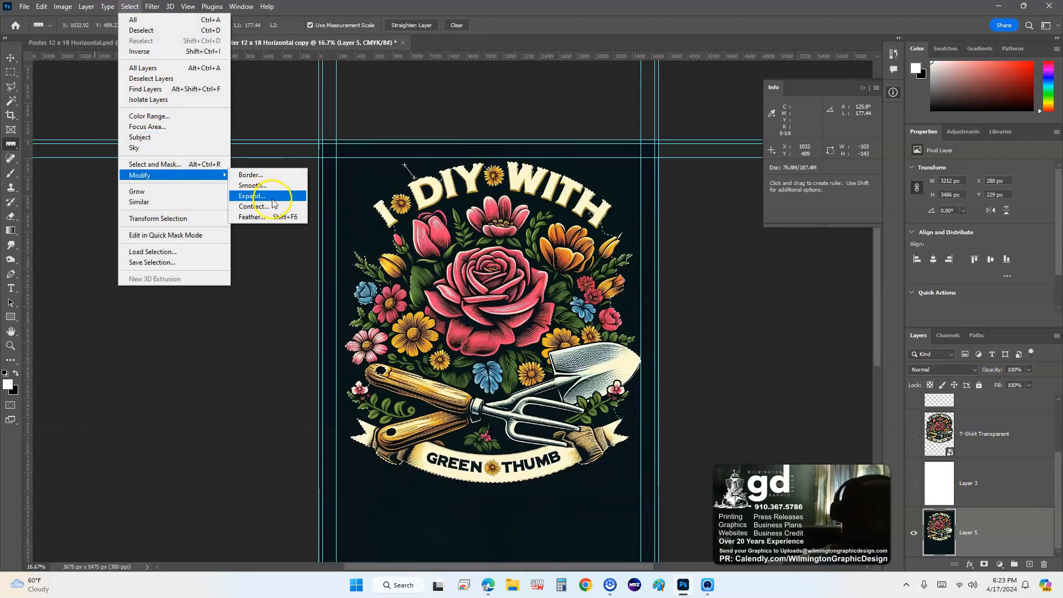
click(275, 196)
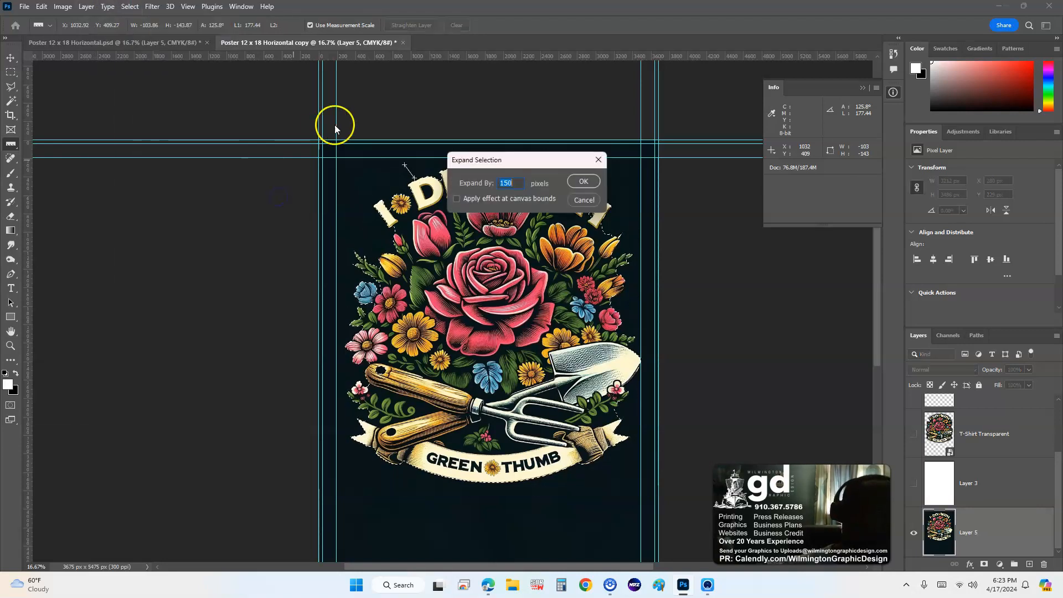
text(1)
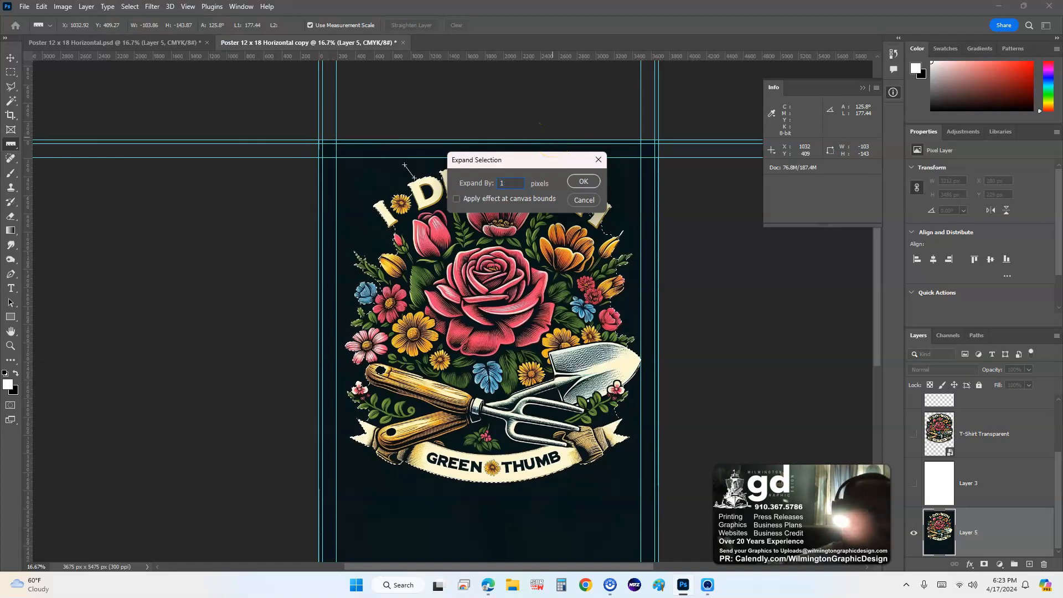
text(50)
key(Return)
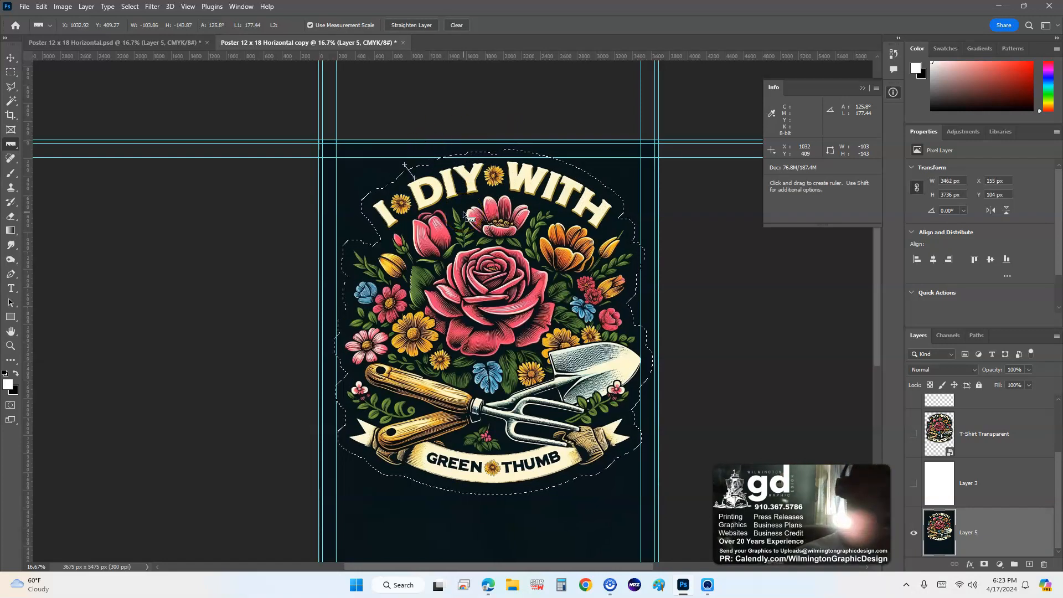
Step: Copy the selected area of Layer 5 to a new layer named Sticker and hide Layer 5
right_click(452, 165)
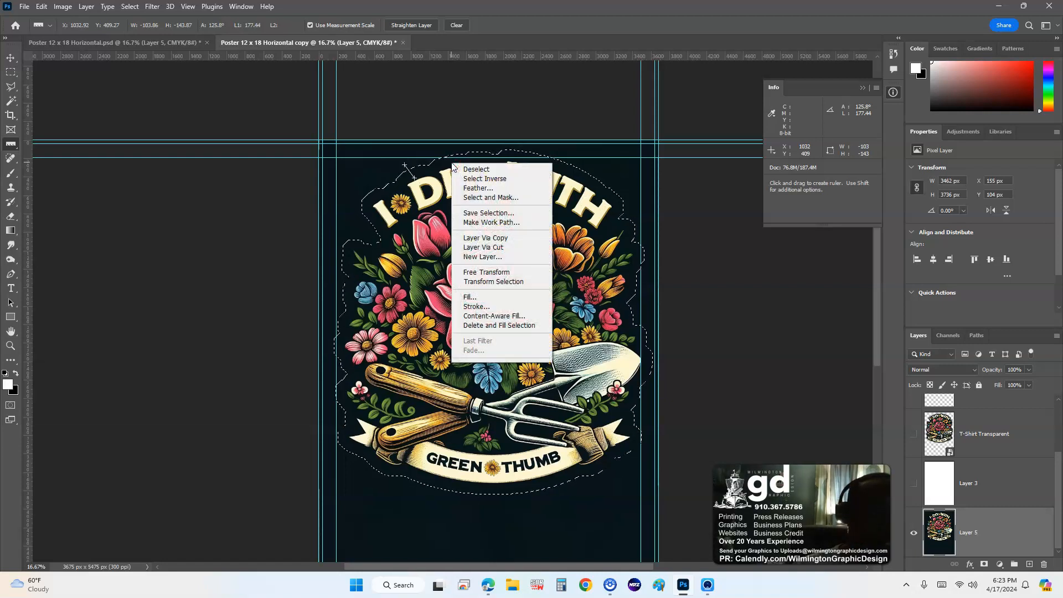
click(540, 248)
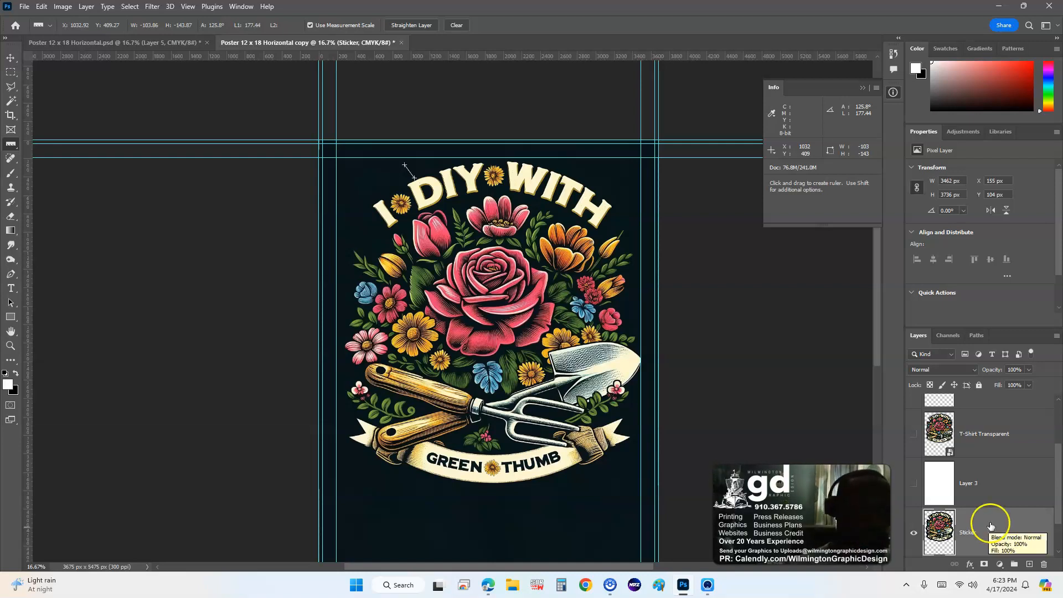
scroll(973, 517, down, 1)
click(914, 534)
Step: Move the white Layer 3 beneath the Sticker layer and show it, and load the Sticker layer's outline as a selection
drag(1005, 440, 1005, 511)
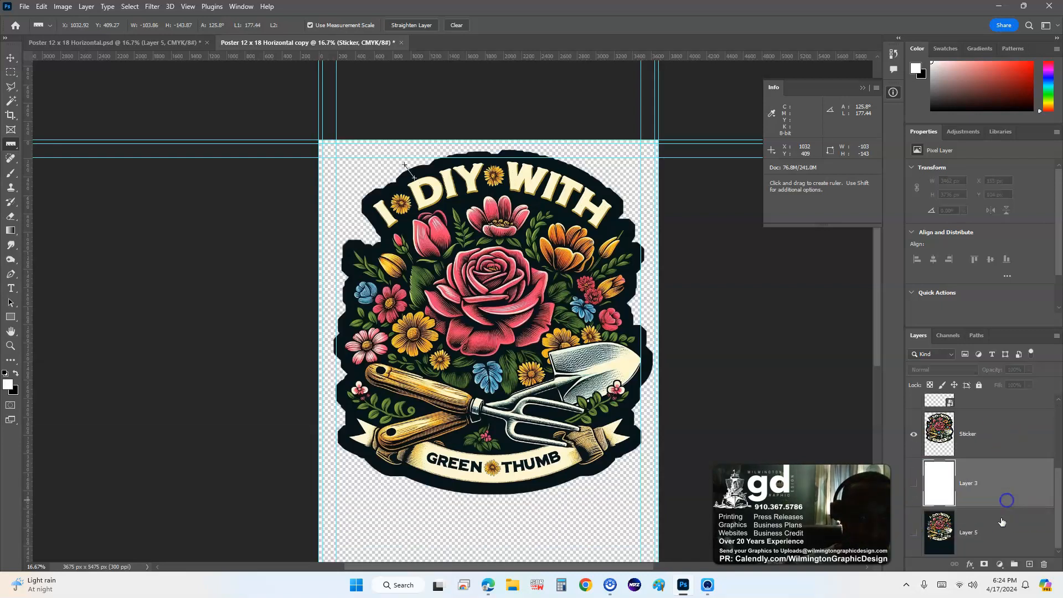
click(915, 484)
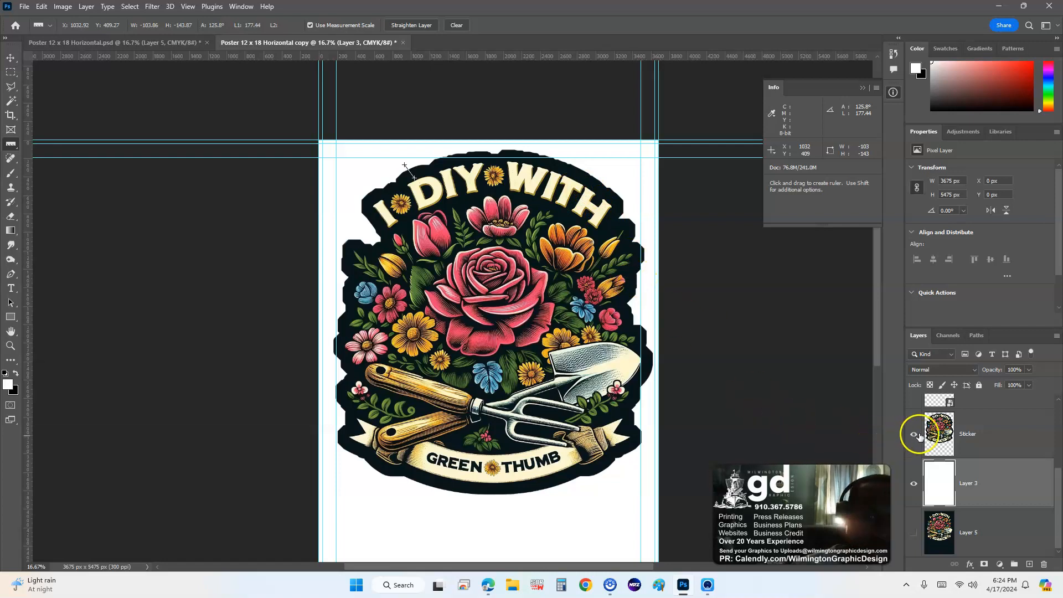
ctrl+click(945, 434)
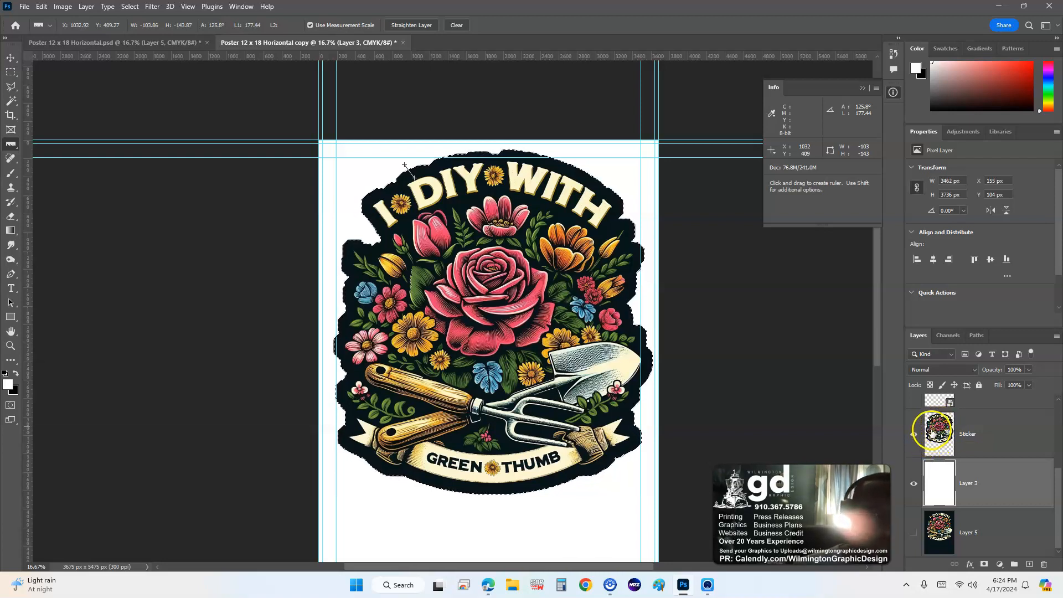
Step: Smooth the loaded sticker outline selection with a sample radius of 40 pixels and check its edge around the upper lettering
click(131, 7)
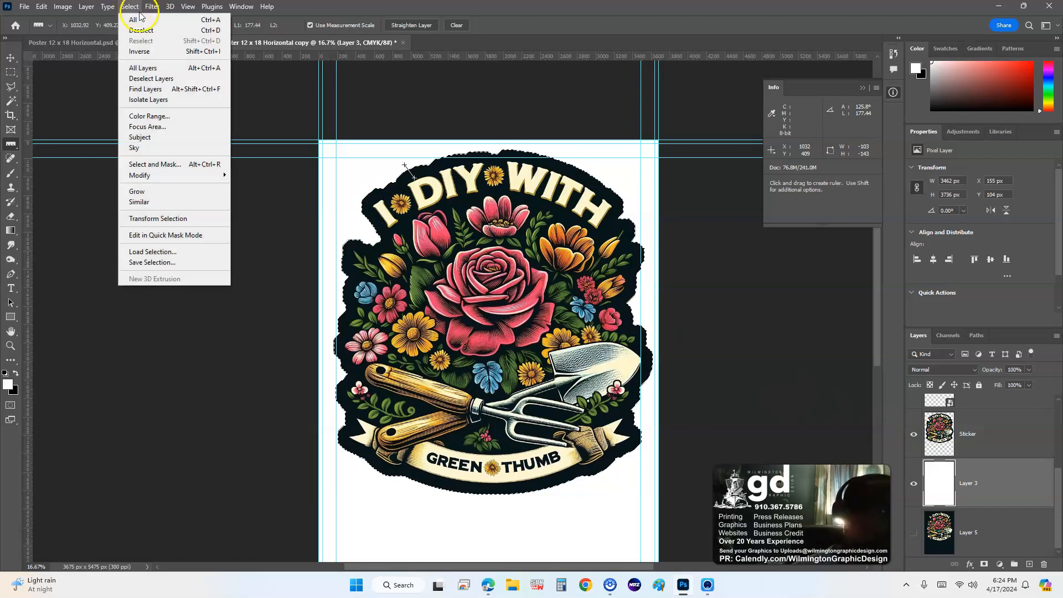
mouse_move(178, 175)
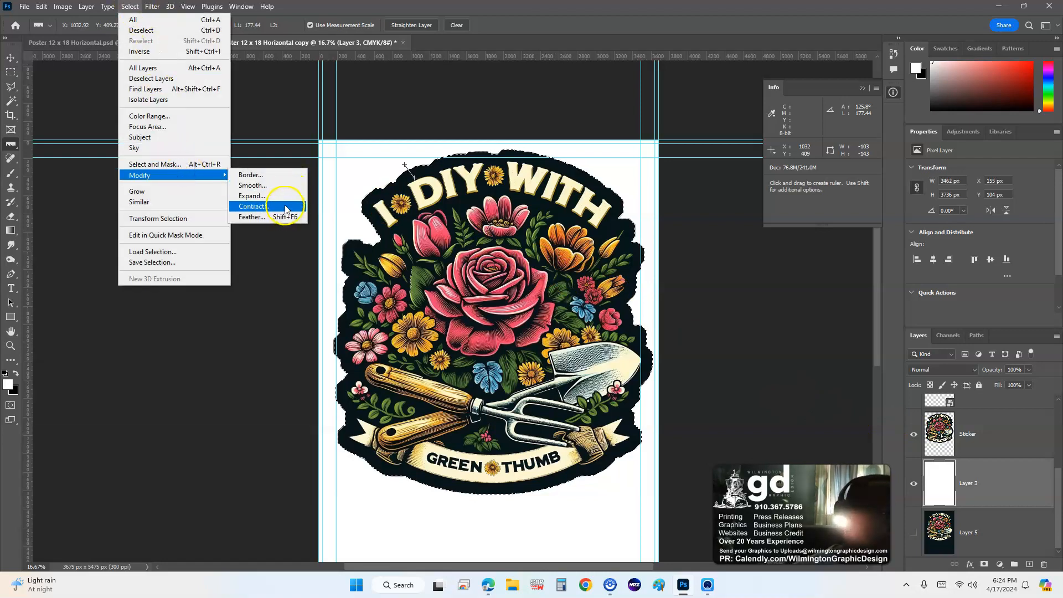
click(285, 186)
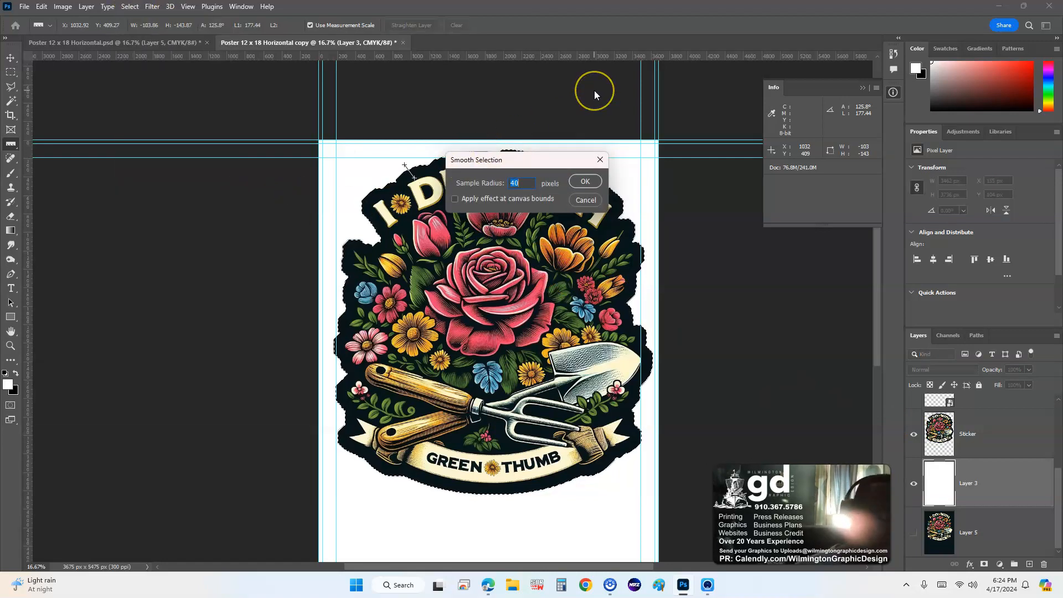
key(Return)
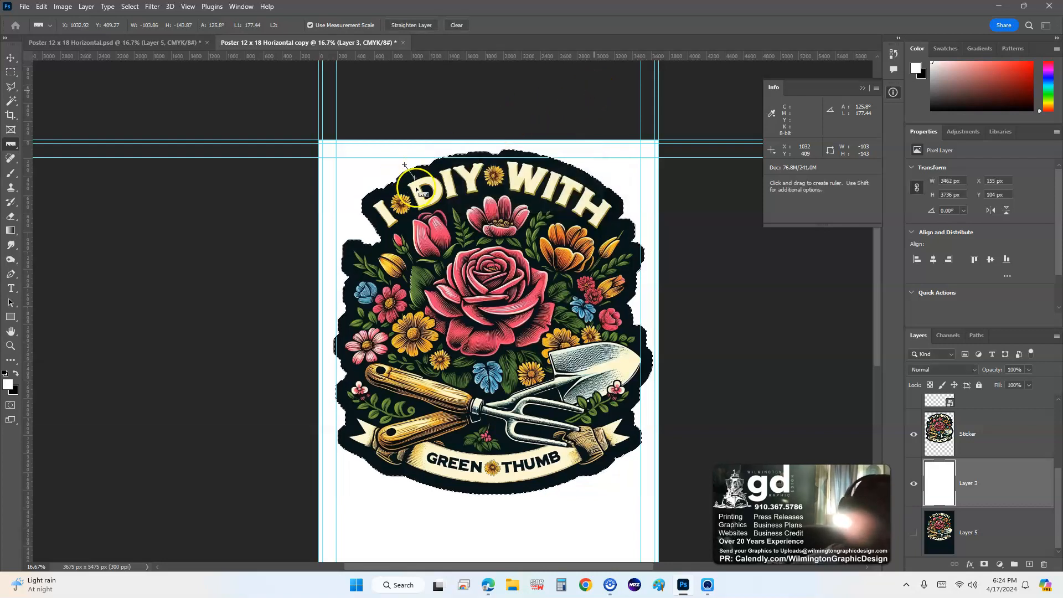
key(ctrl+plus)
key(ctrl+plus)
drag(325, 148, 515, 344)
scroll(515, 347, up, 5)
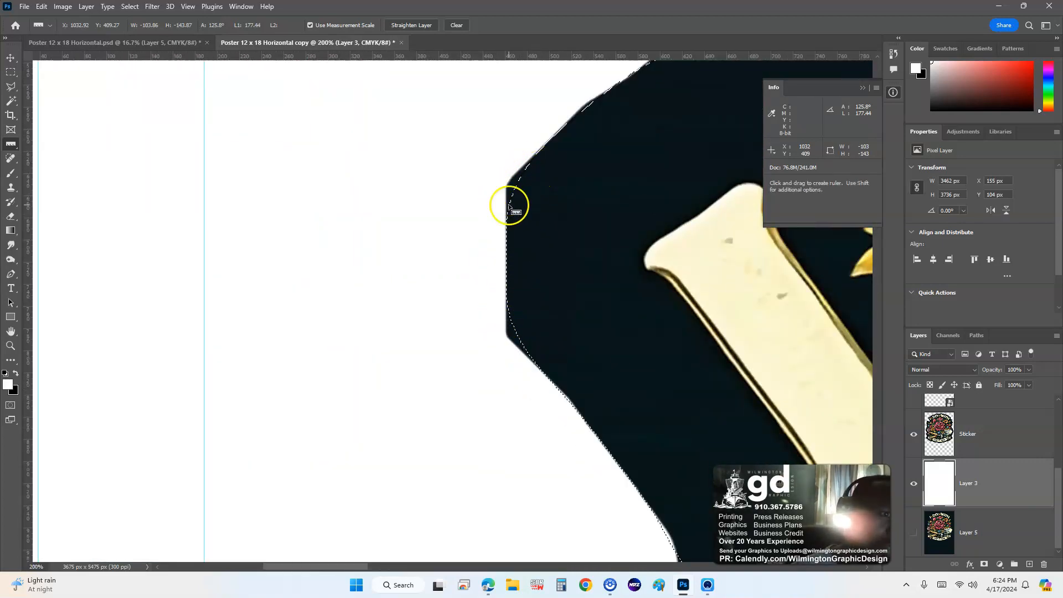
drag(587, 181, 536, 266)
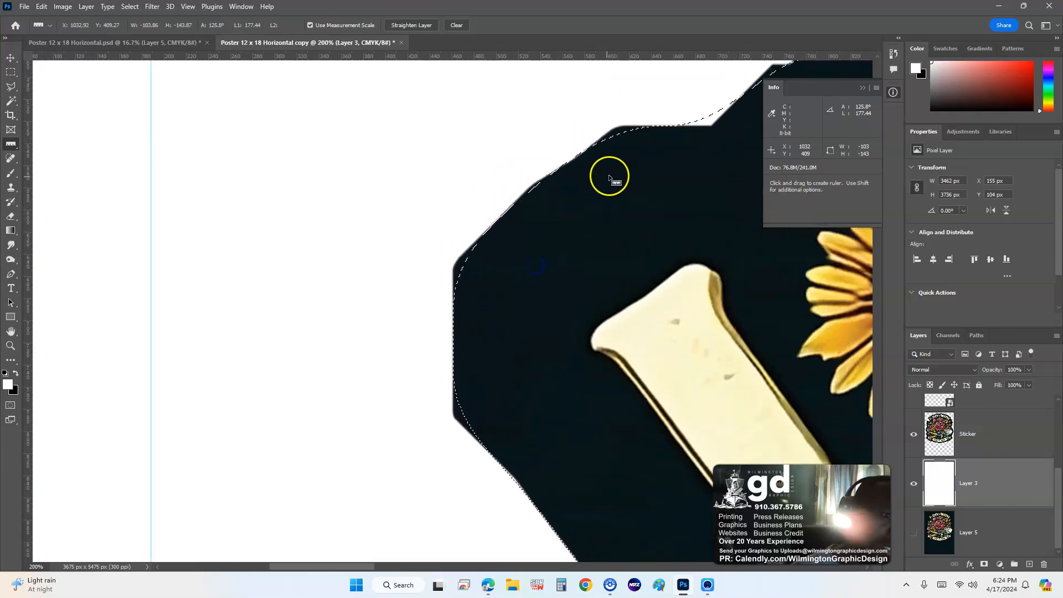
drag(648, 180, 473, 259)
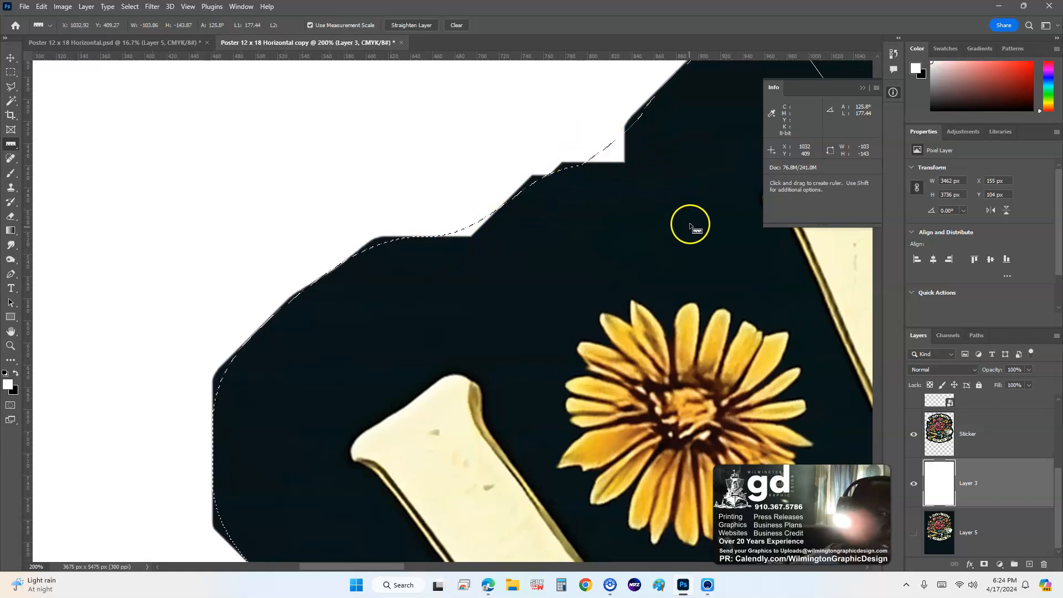
Step: Delete the jagged Sticker layer, then select and show Layer 5 and hide the white Layer 3
click(949, 551)
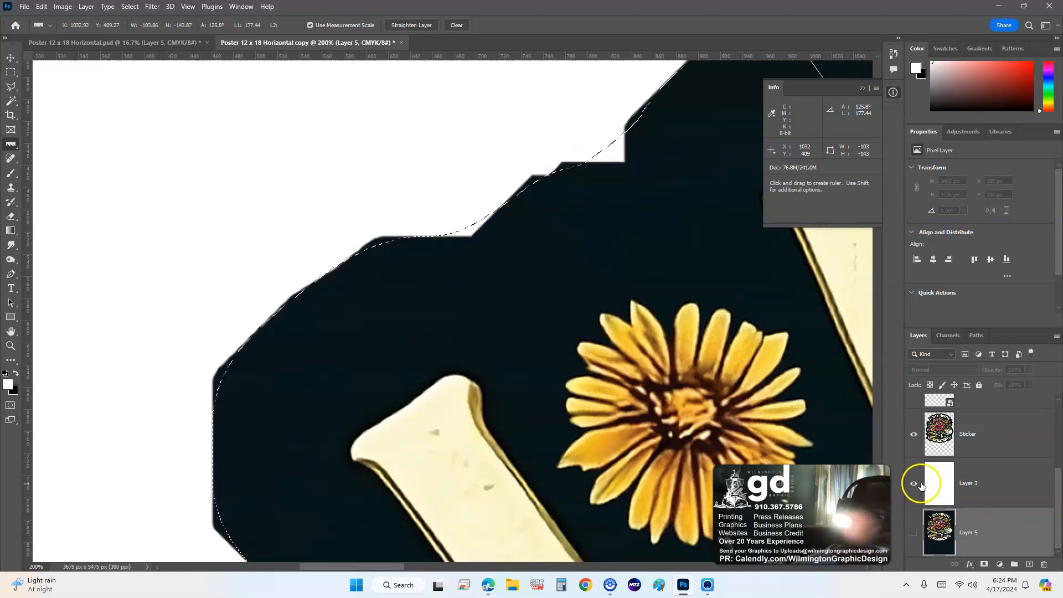
drag(687, 258, 629, 348)
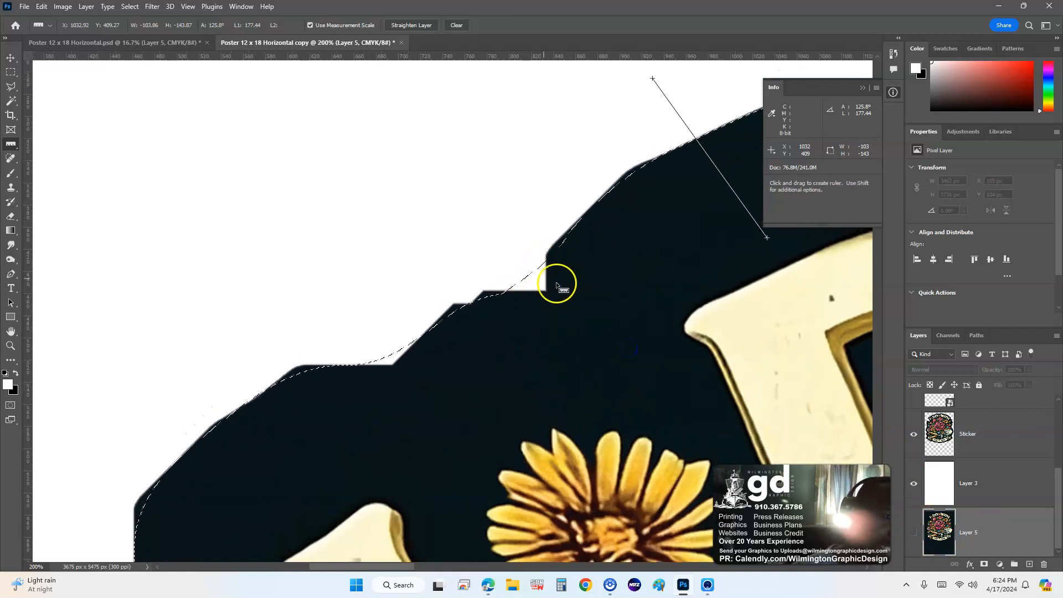
drag(941, 435, 1044, 564)
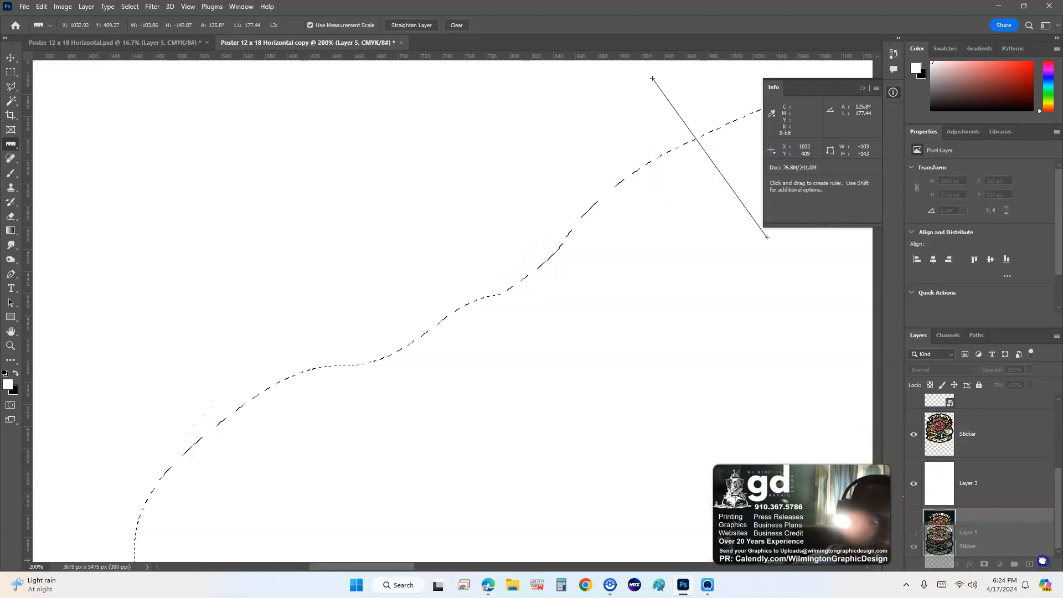
click(988, 523)
key(ctrl+minus)
key(ctrl+minus)
key(ctrl+minus)
key(ctrl+minus)
key(ctrl+minus)
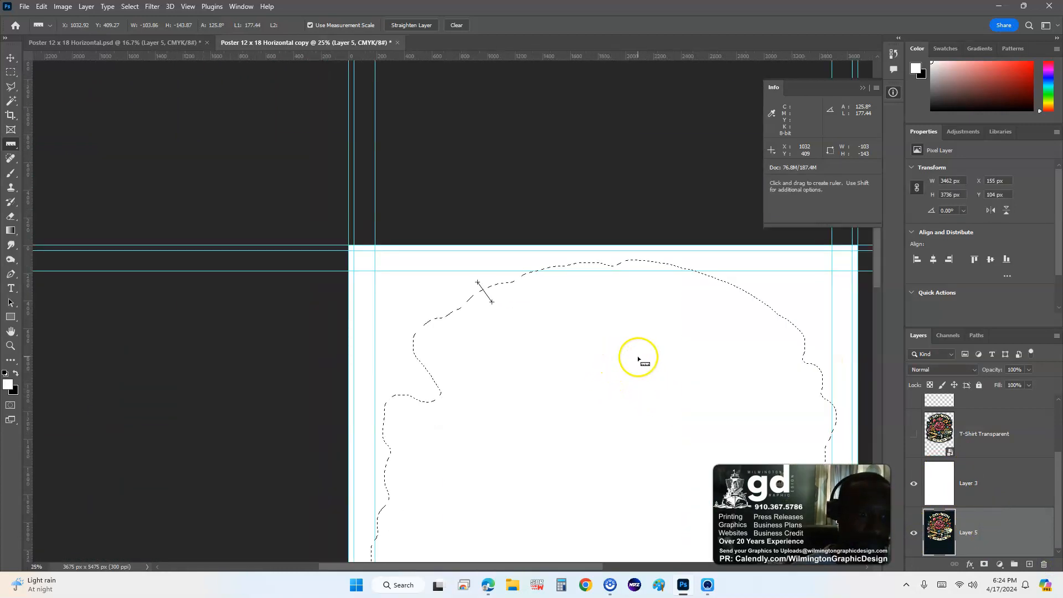
click(914, 484)
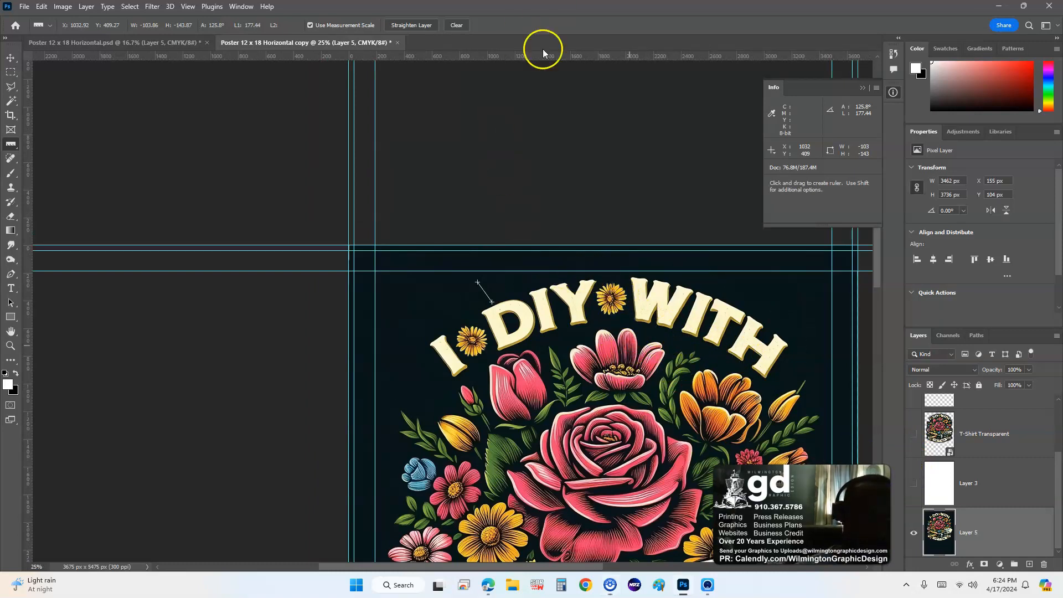
Step: Copy the smoothed selection area of Layer 5 to a new layer
drag(561, 261, 463, 150)
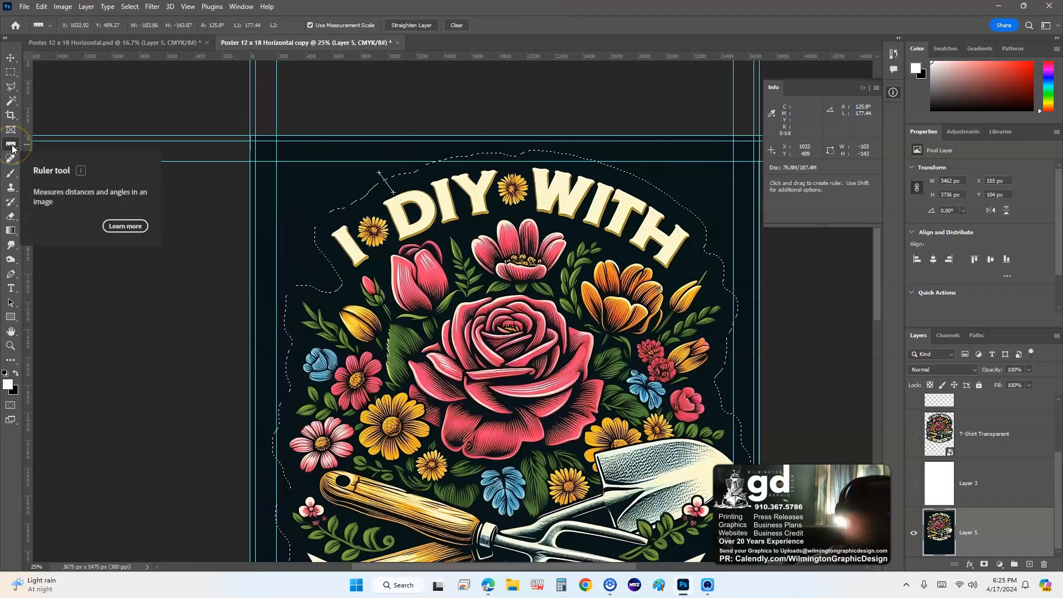
click(11, 58)
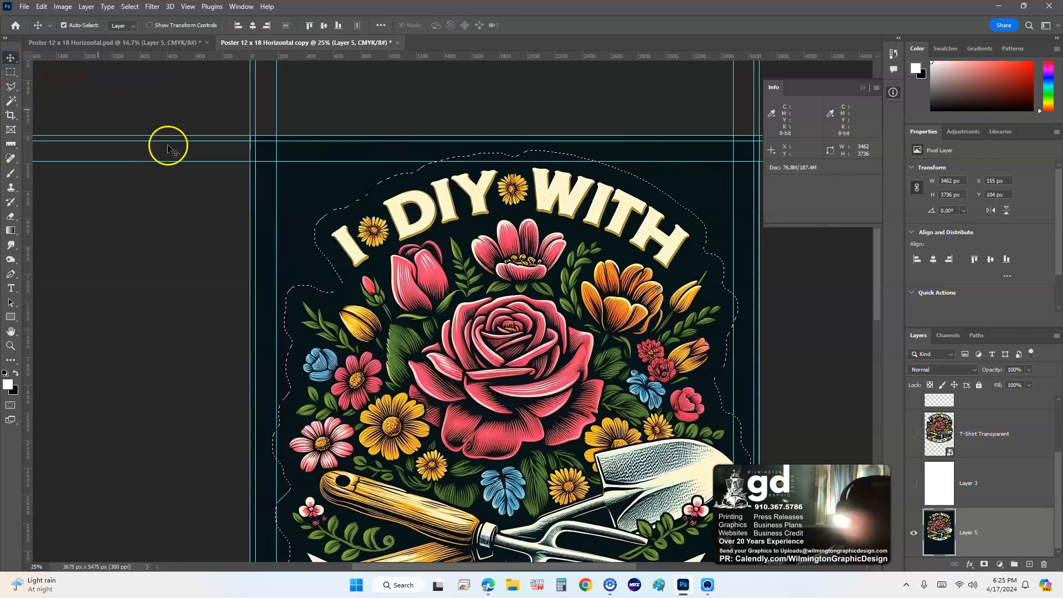
click(8, 74)
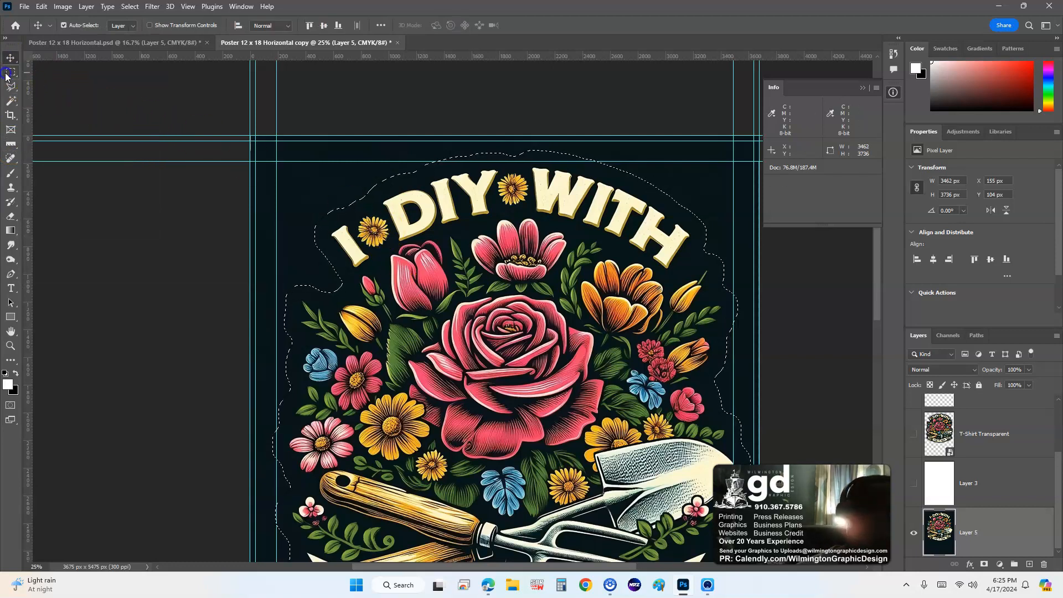
click(84, 73)
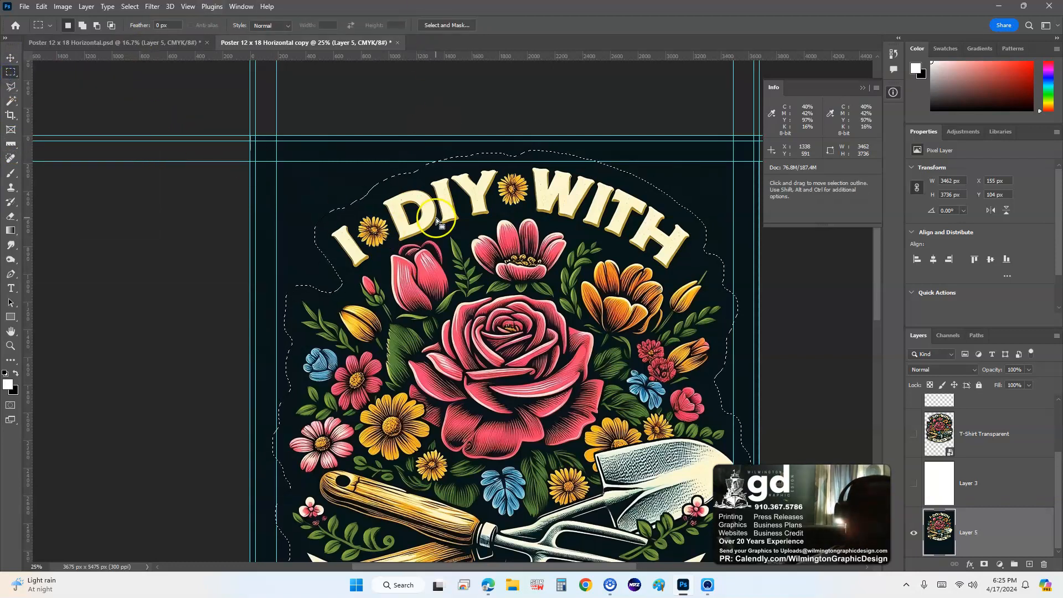
right_click(437, 220)
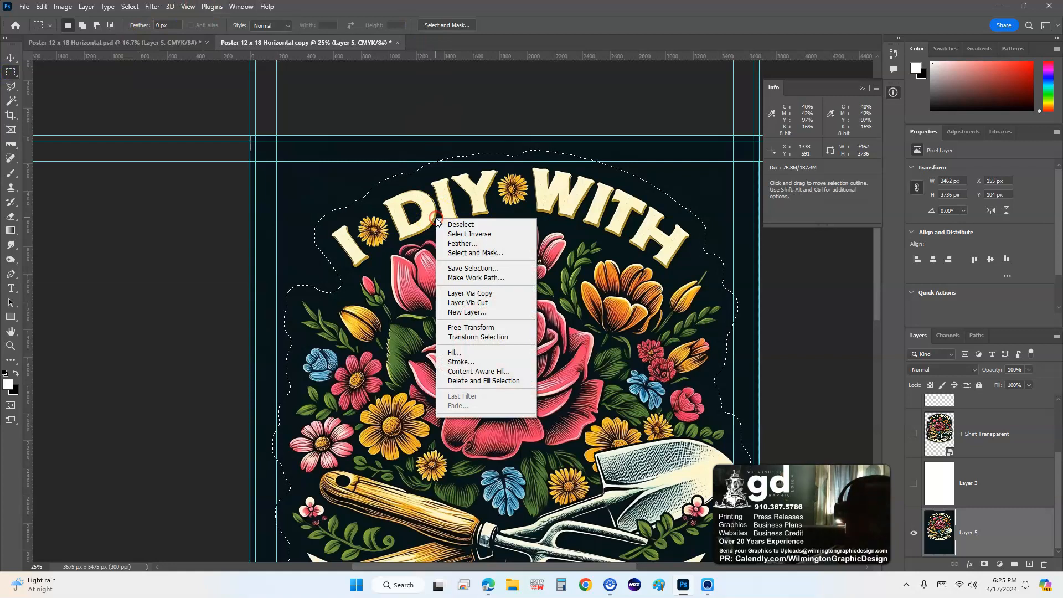
click(508, 298)
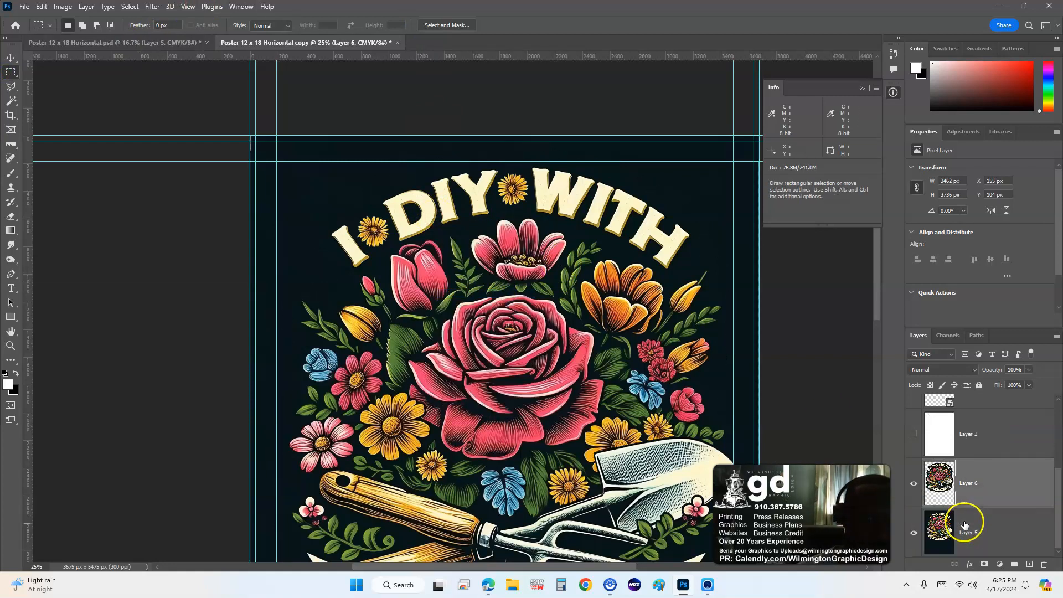
Step: Place the white Layer 3 beneath the new cut-out layer and show it, hide Layer 5, and check the smoothed sticker edge
drag(939, 433, 932, 491)
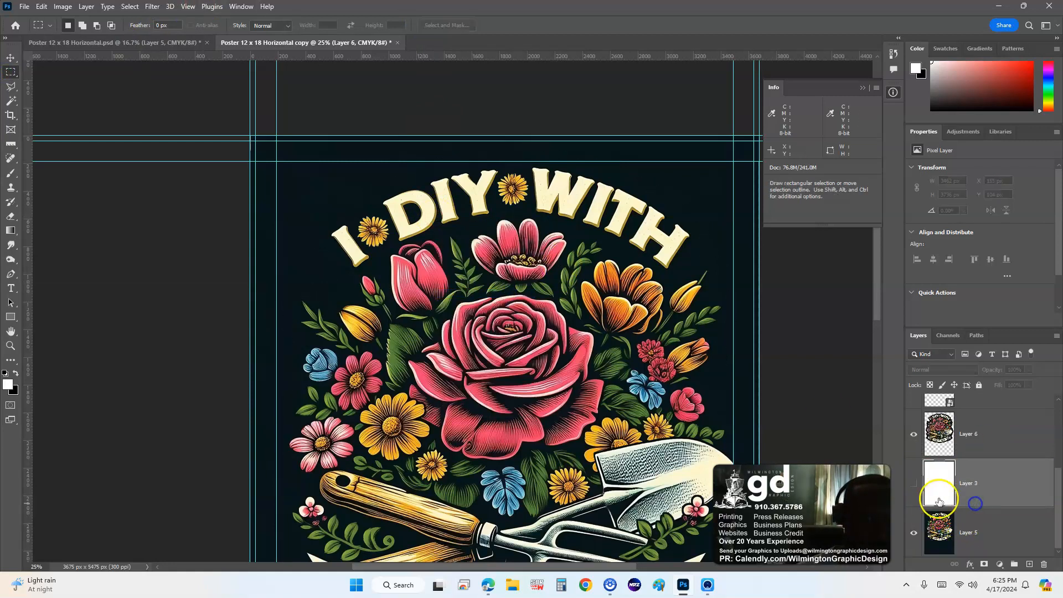
click(914, 483)
click(966, 434)
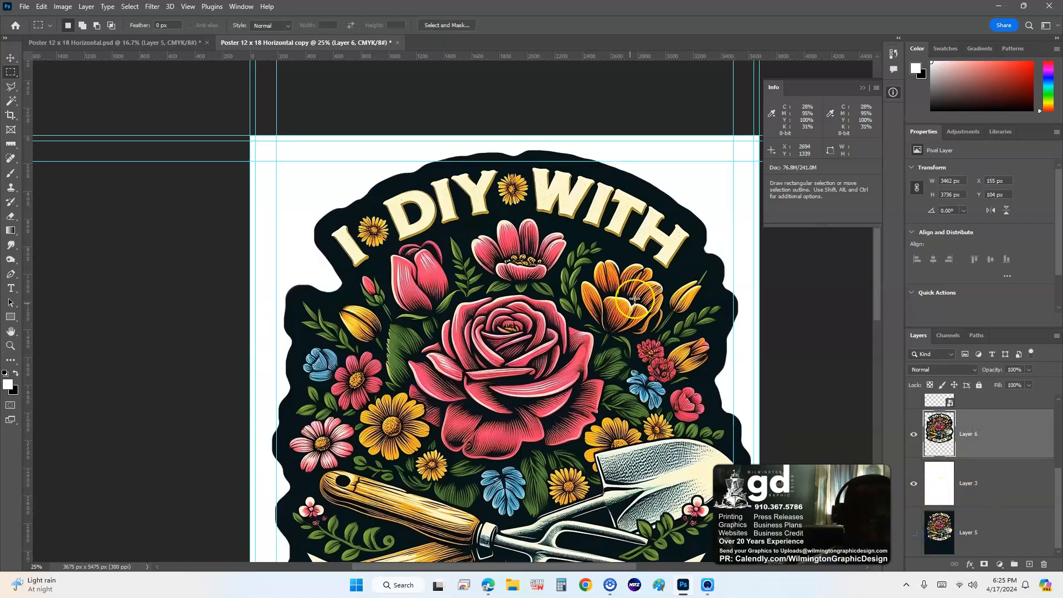
drag(664, 288, 569, 327)
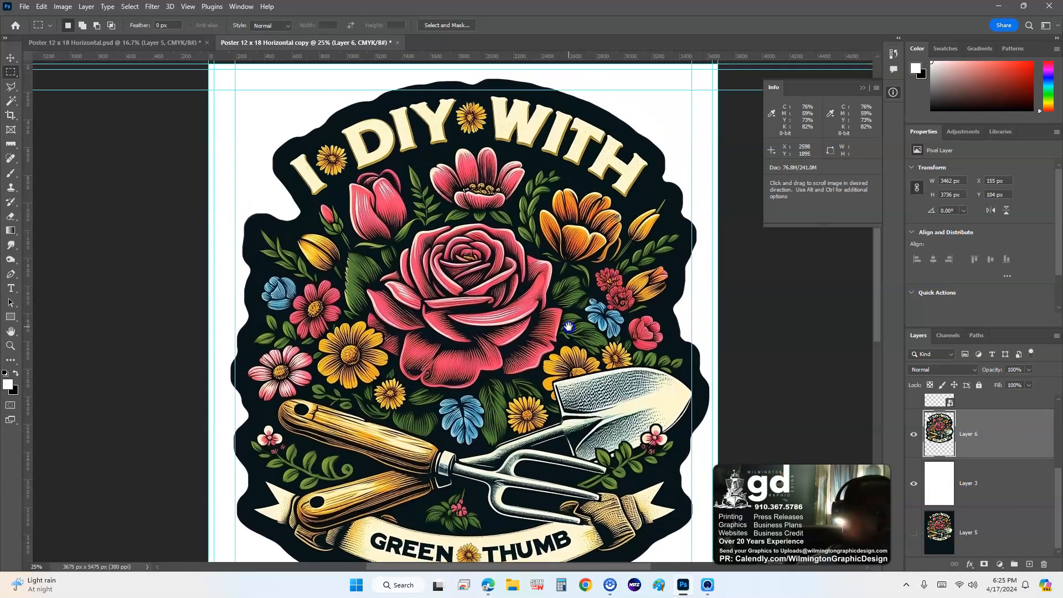
drag(669, 400, 577, 294)
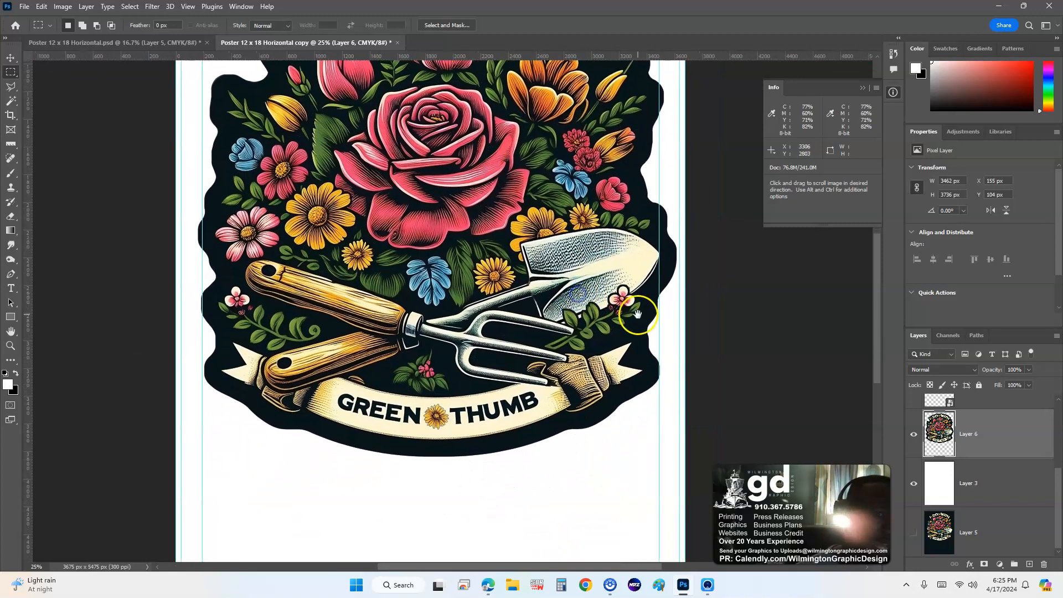
drag(346, 249, 406, 319)
drag(412, 267, 330, 345)
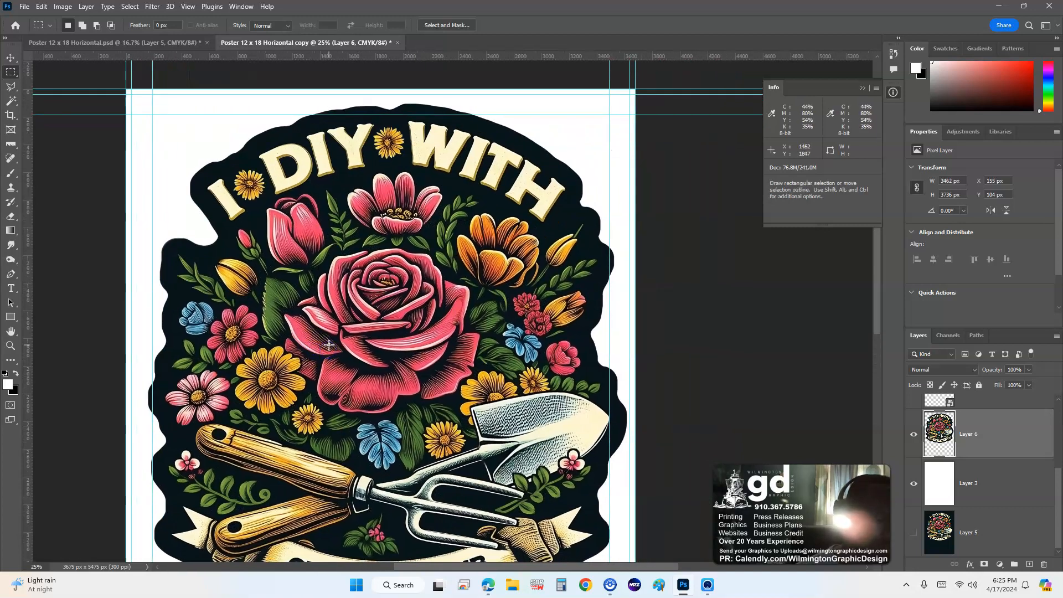
Step: Switch the ruler units to inches and review the whole sticker cut-out at 30% zoom
right_click(338, 51)
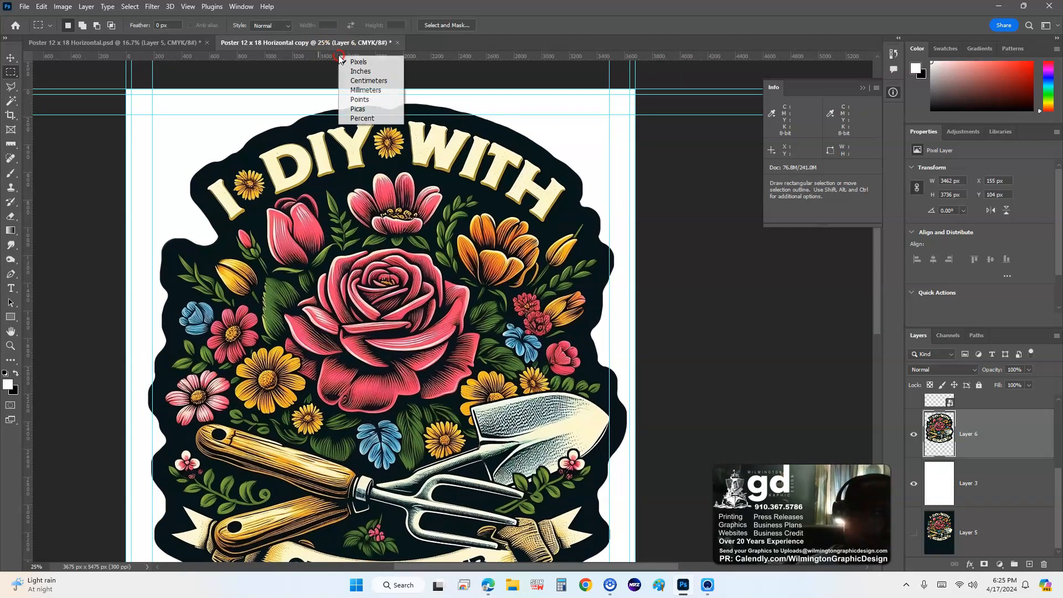
click(355, 70)
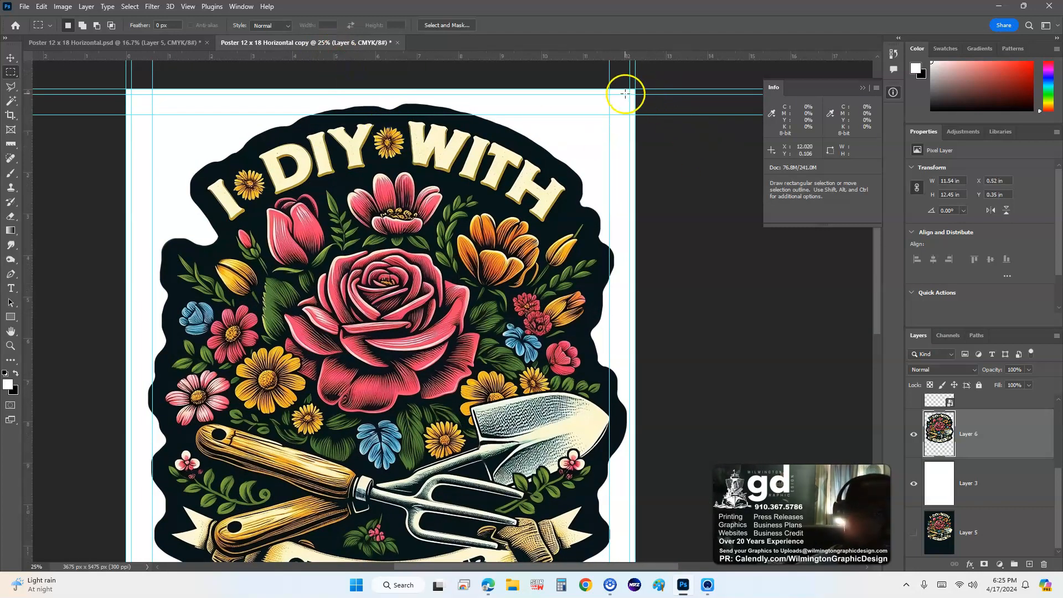
key(ctrl+plus)
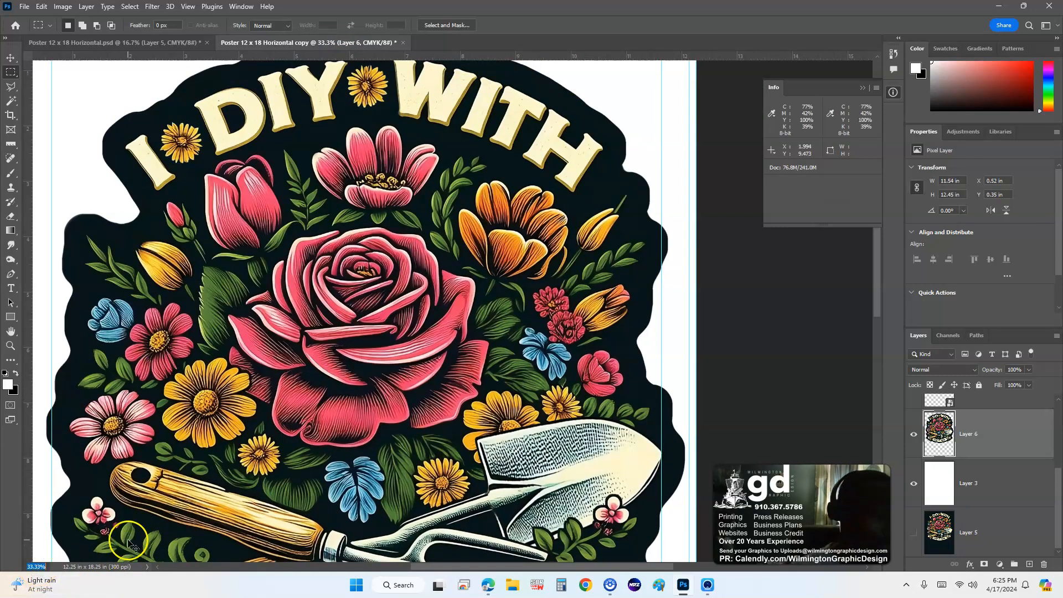
text(30)
key(Return)
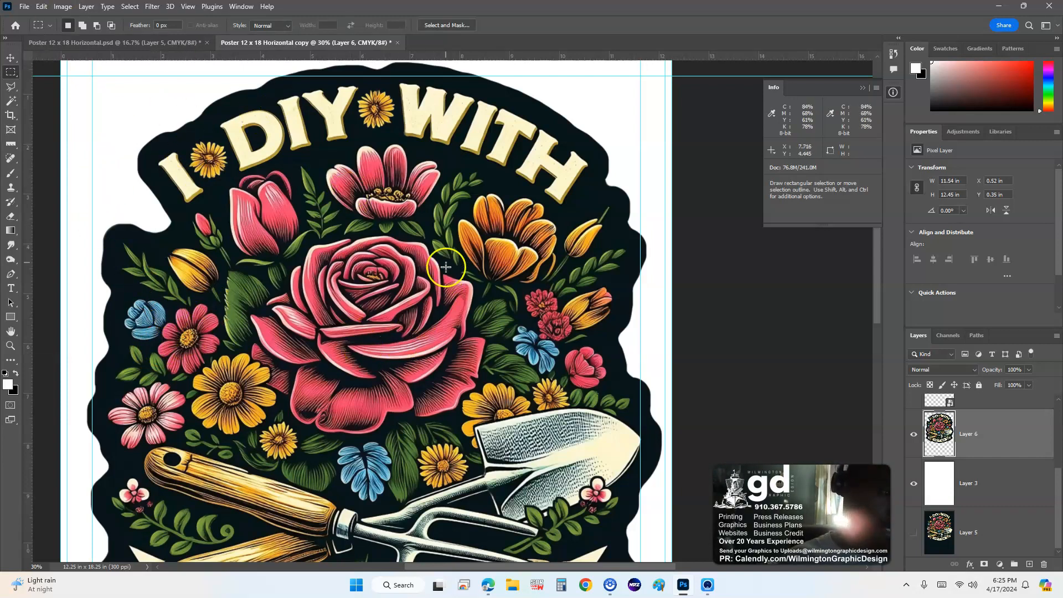
drag(424, 275, 501, 204)
drag(447, 334, 441, 298)
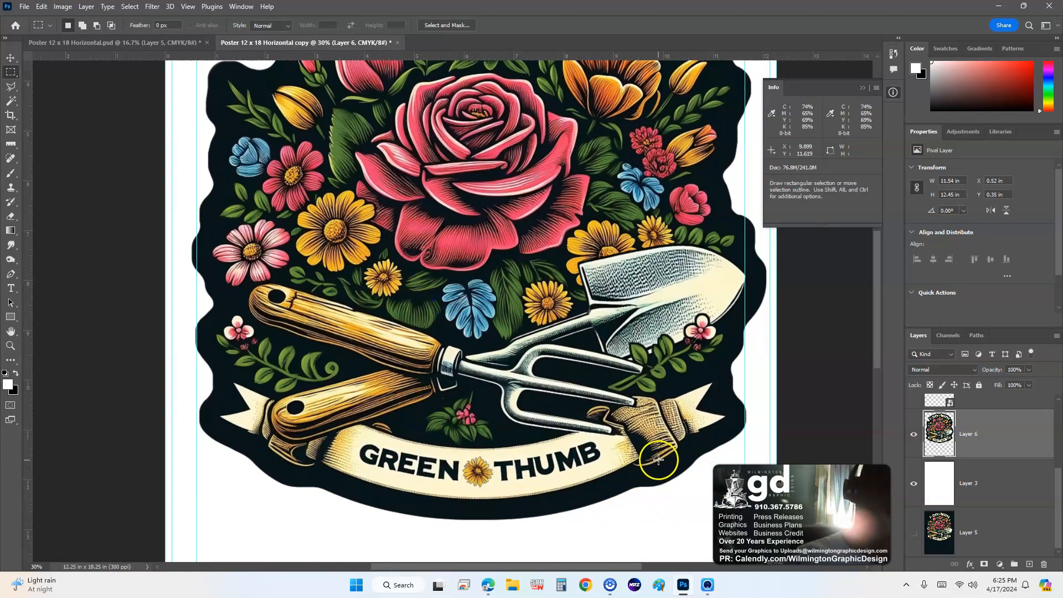
drag(653, 320, 593, 332)
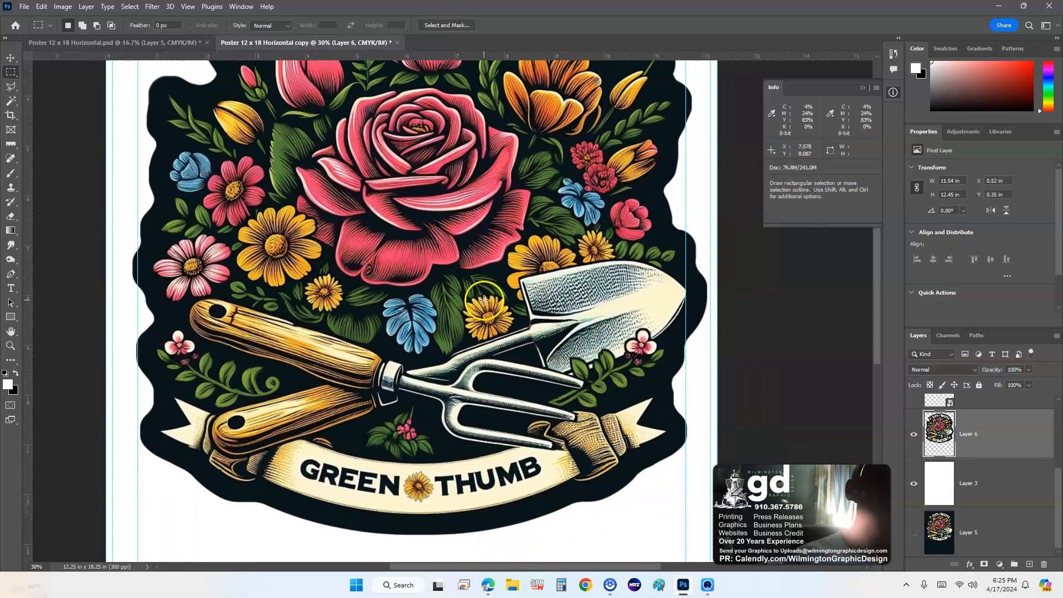
drag(511, 313, 520, 333)
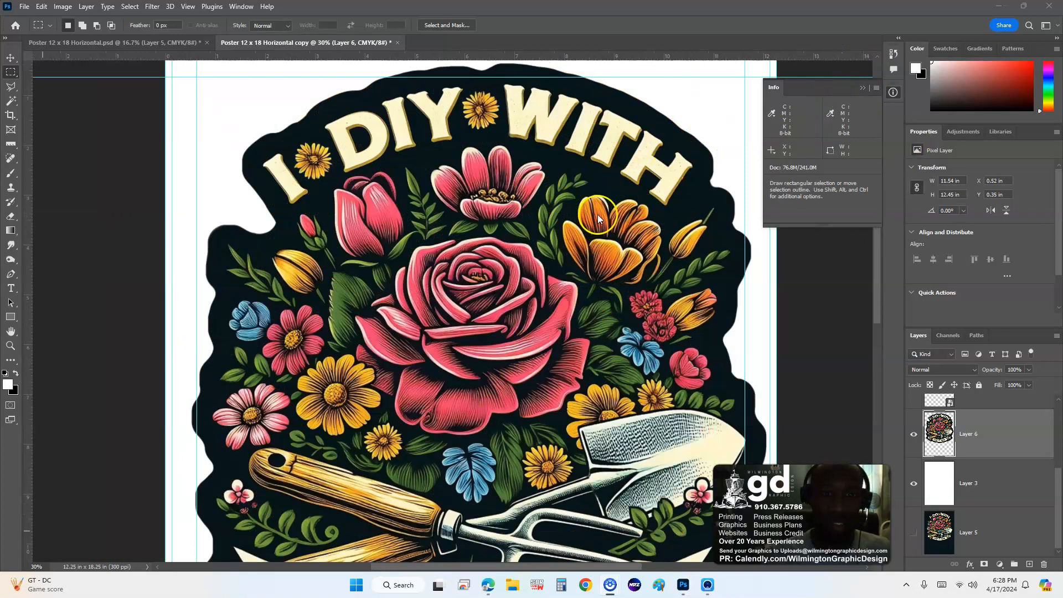
drag(609, 252, 551, 139)
drag(541, 350, 558, 258)
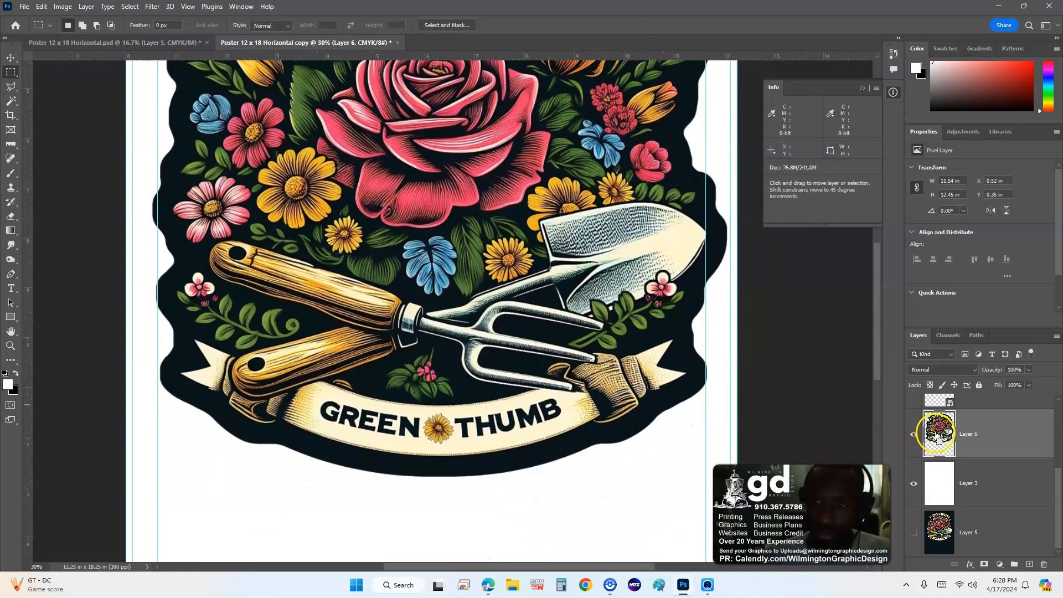
Step: Load the cut-out Layer 6 outline as a selection, leaving only Layer 5 selected and visible among Layers 3, 5 and 6
ctrl+click(937, 434)
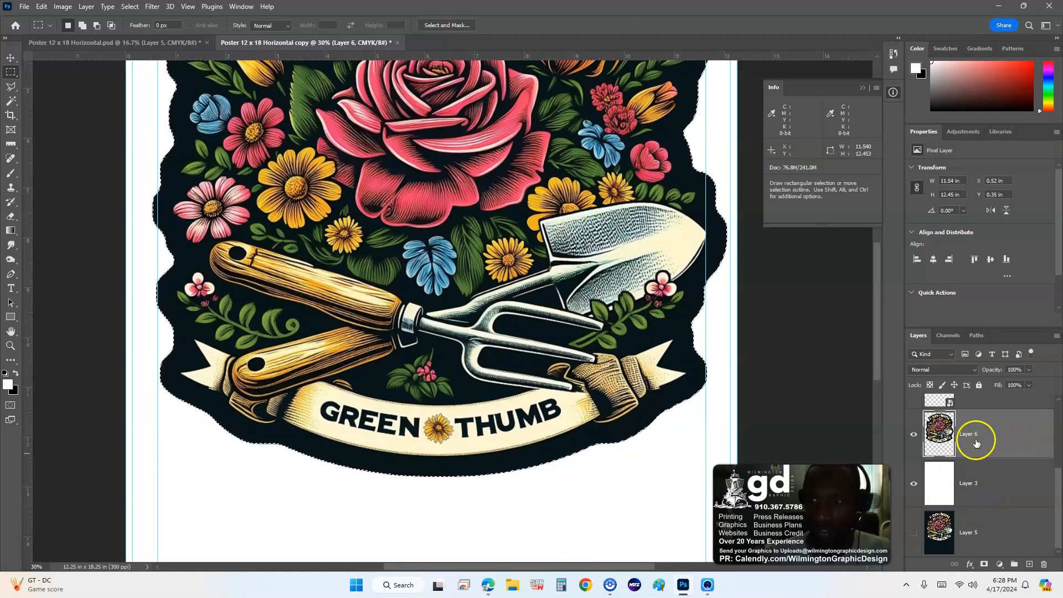
click(914, 433)
click(914, 533)
click(1003, 522)
scroll(968, 467, up, 2)
scroll(969, 468, down, 2)
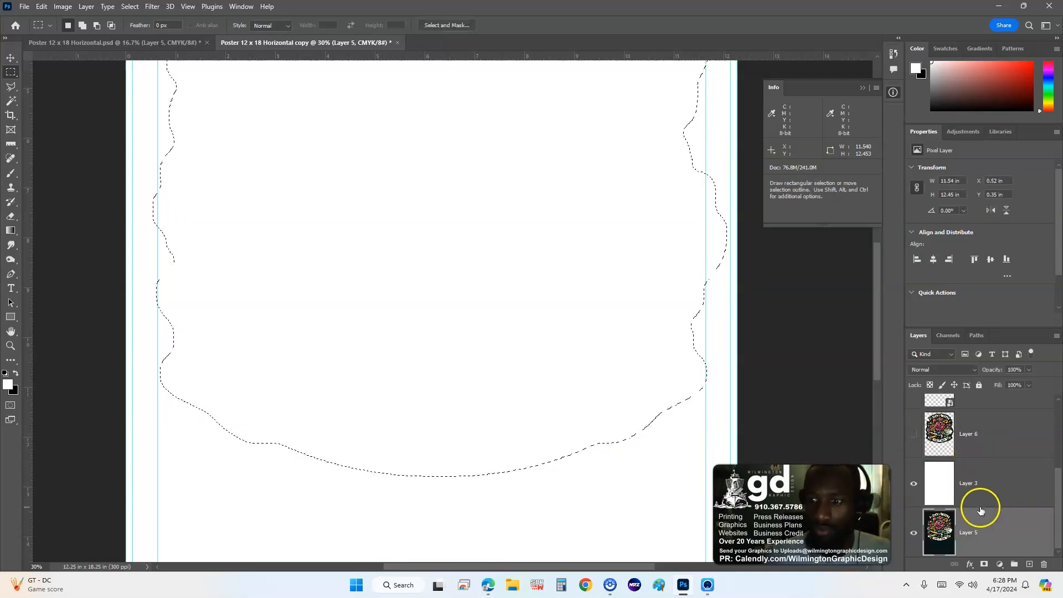
click(913, 483)
drag(588, 307, 603, 547)
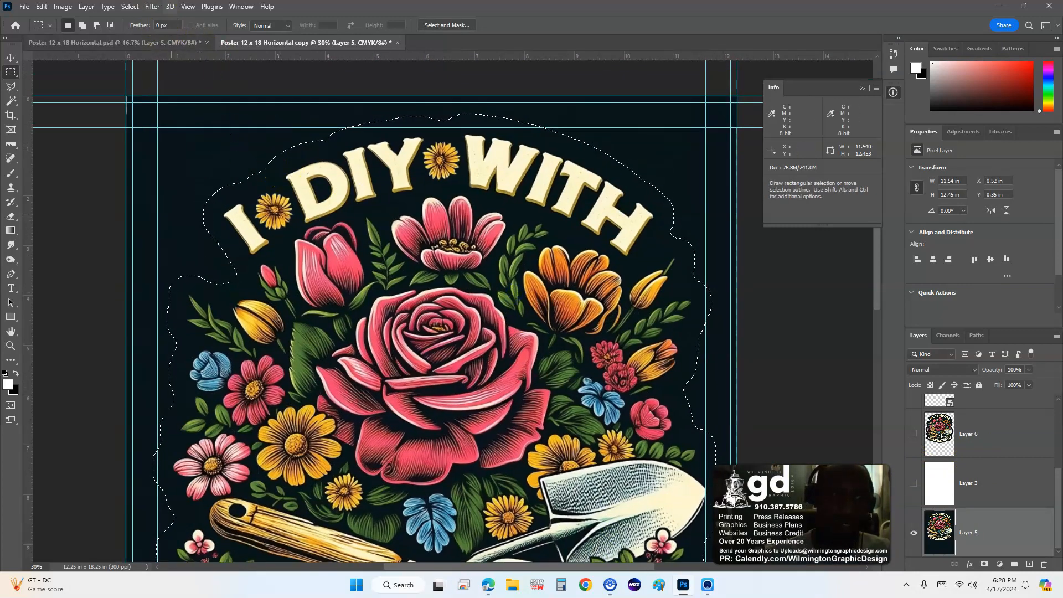
Step: Feather the sticker outline selection by 50 pixels and copy that area of Layer 5 to a new layer
right_click(326, 157)
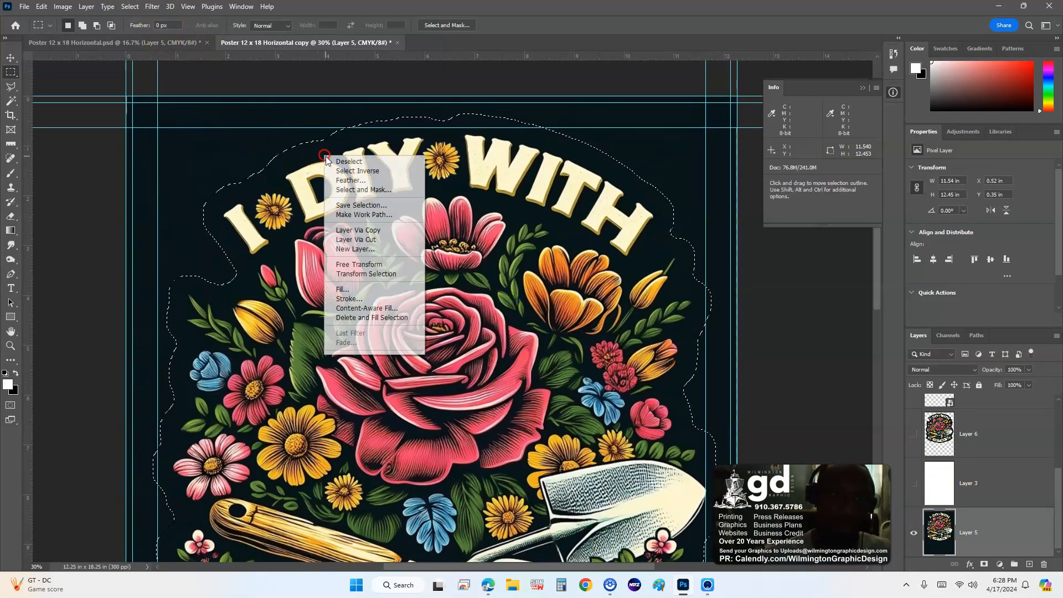
click(360, 180)
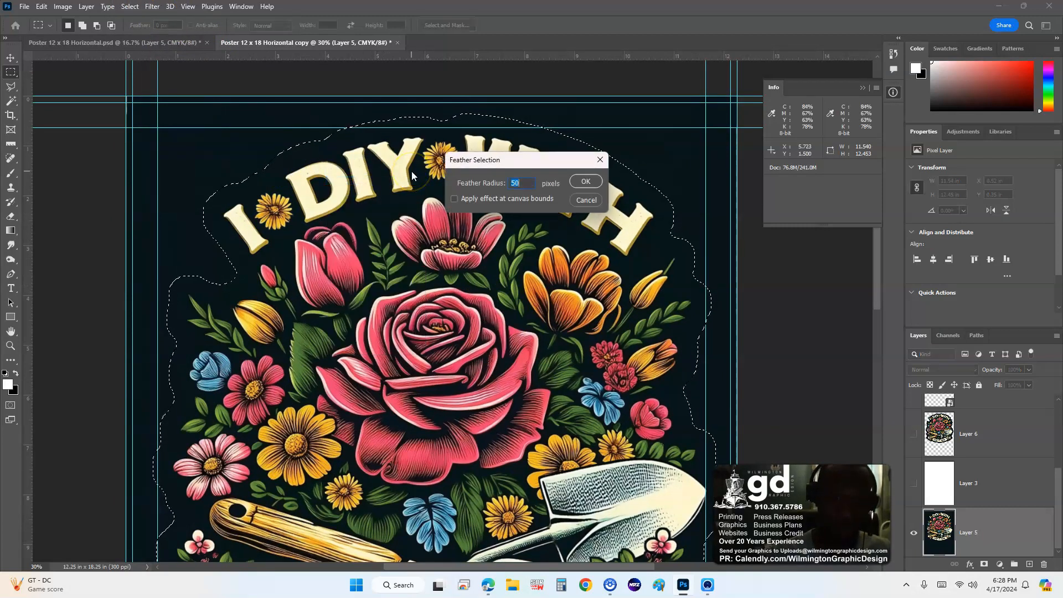
key(Return)
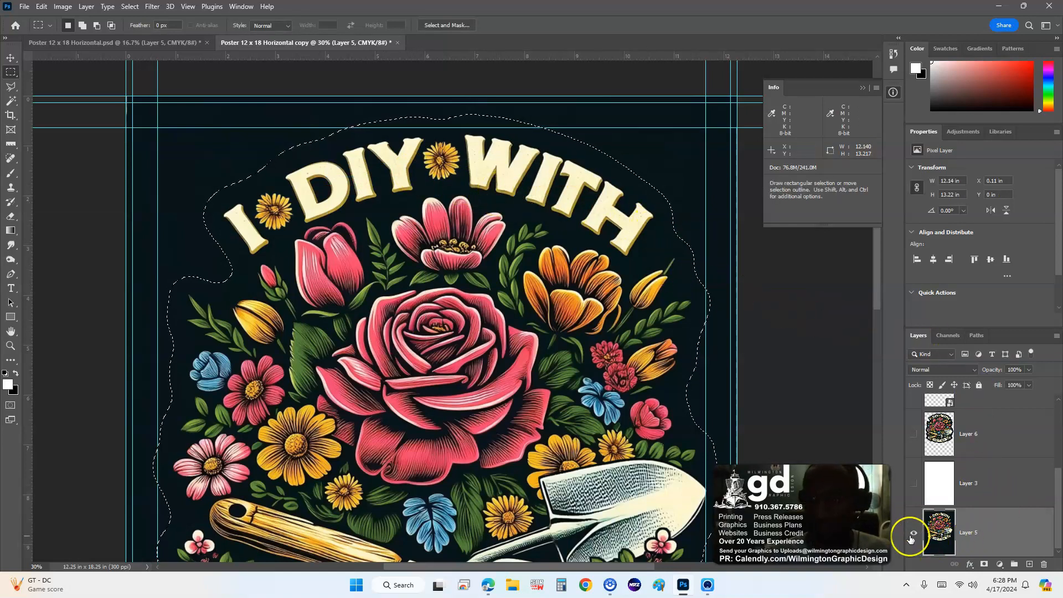
right_click(562, 215)
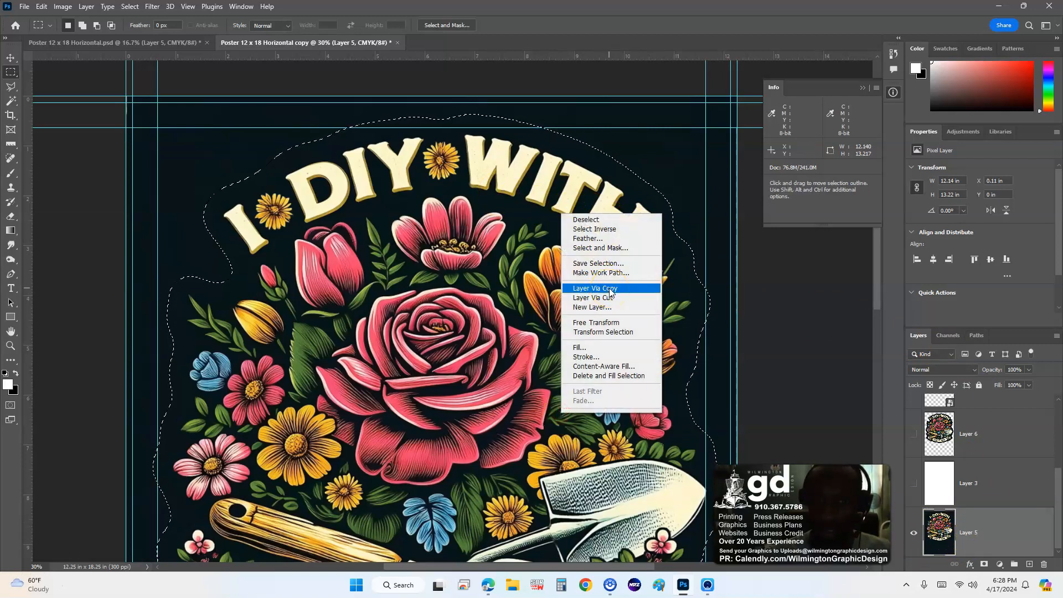
click(610, 289)
Step: Hide Layer 5 and inspect the feathered edge around the whole sticker design
scroll(931, 523, down, 1)
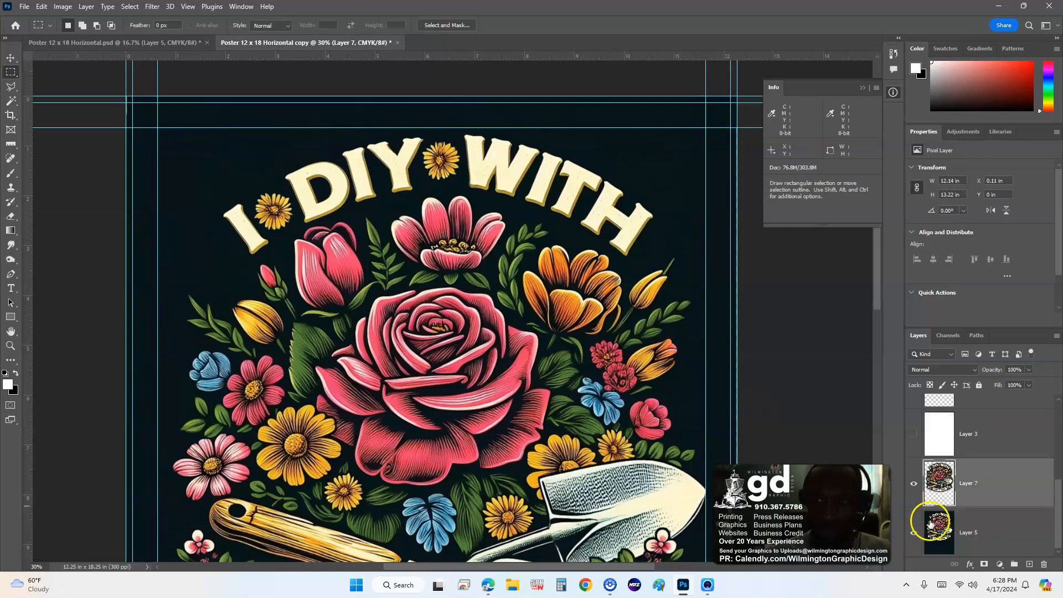
click(914, 535)
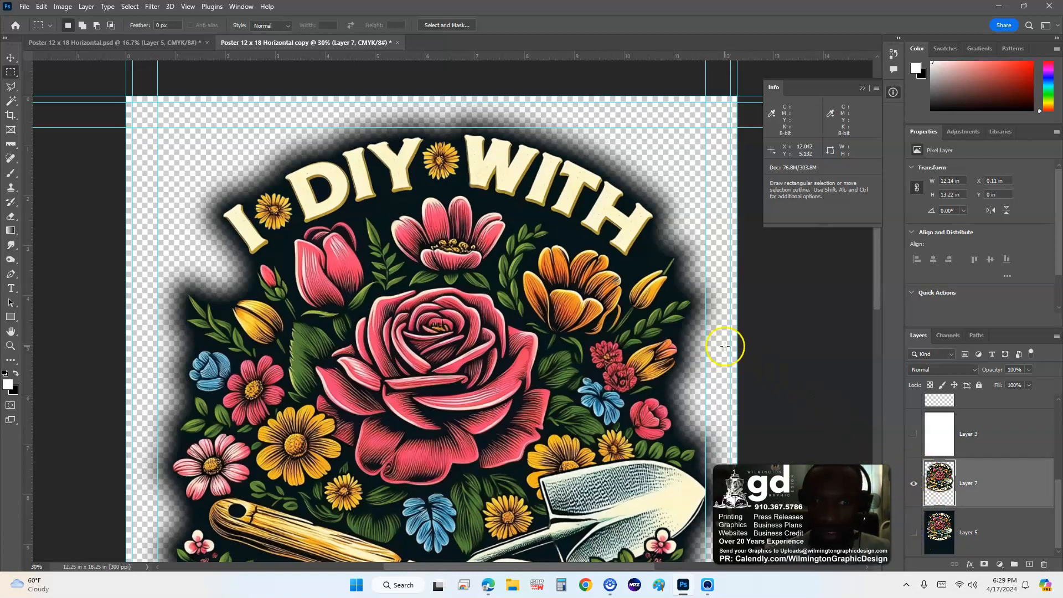
key(ctrl+minus)
key(ctrl+minus)
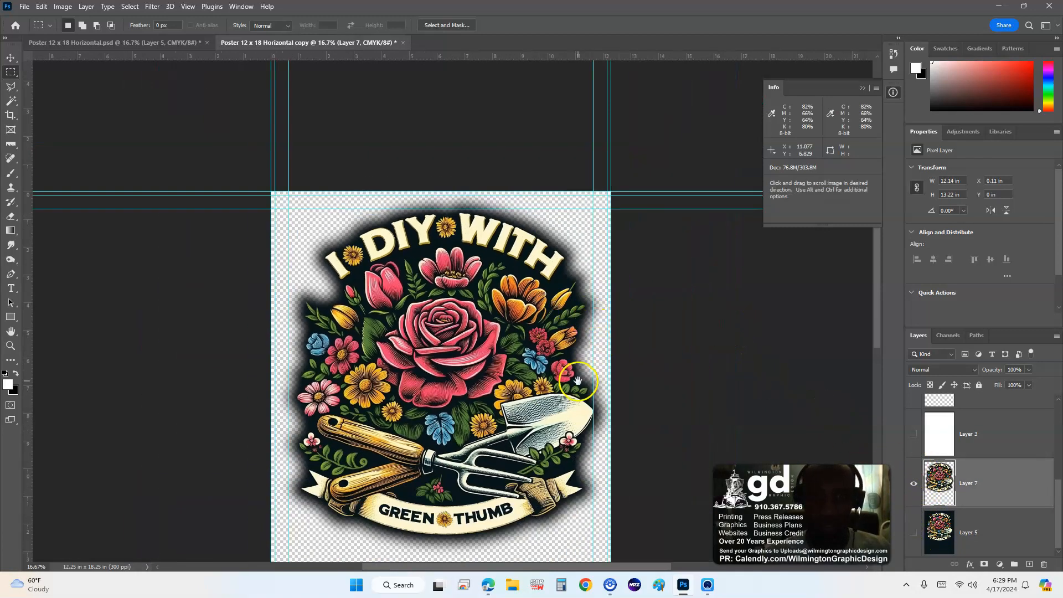
drag(577, 381, 568, 299)
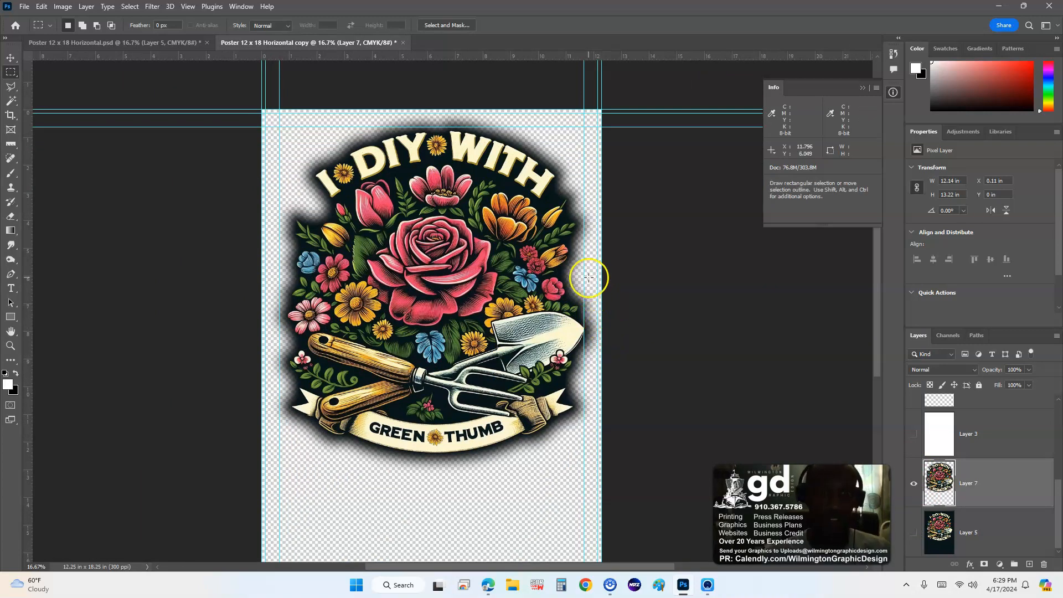
key(ctrl+plus)
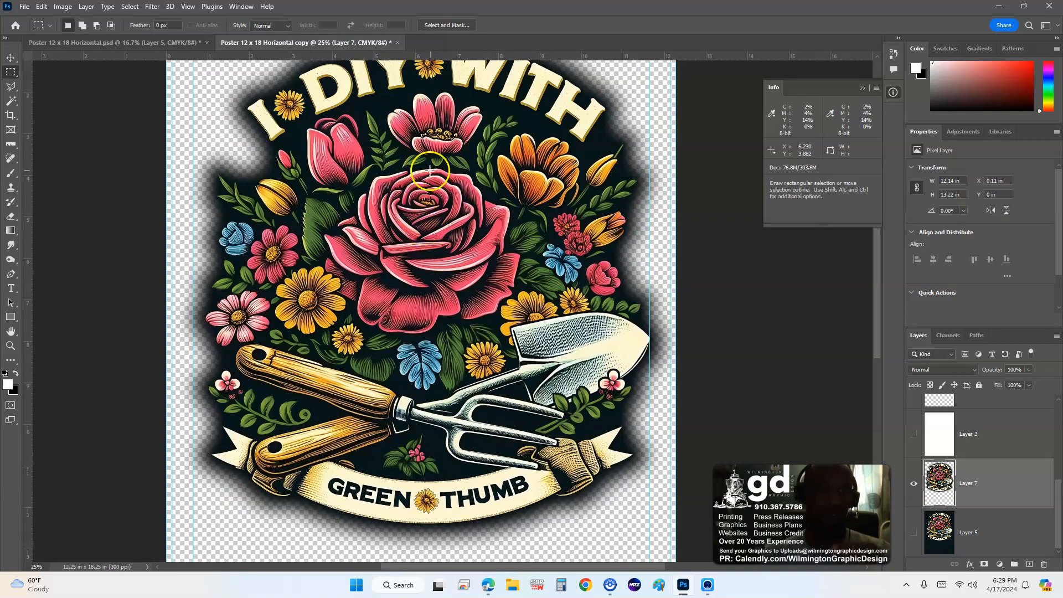
scroll(430, 170, up, 2)
scroll(472, 336, up, 3)
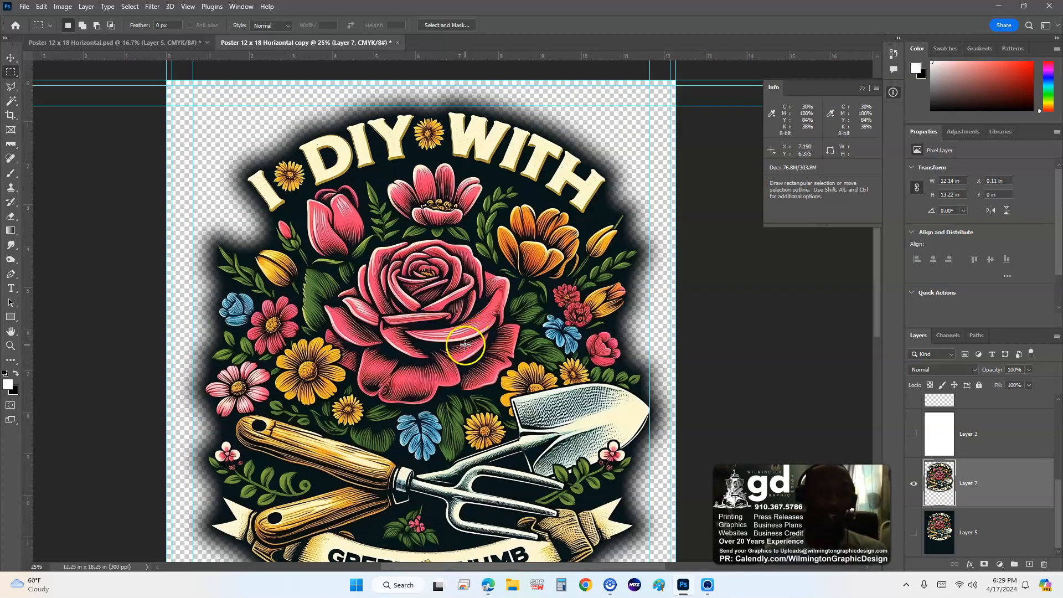
scroll(465, 345, up, 3)
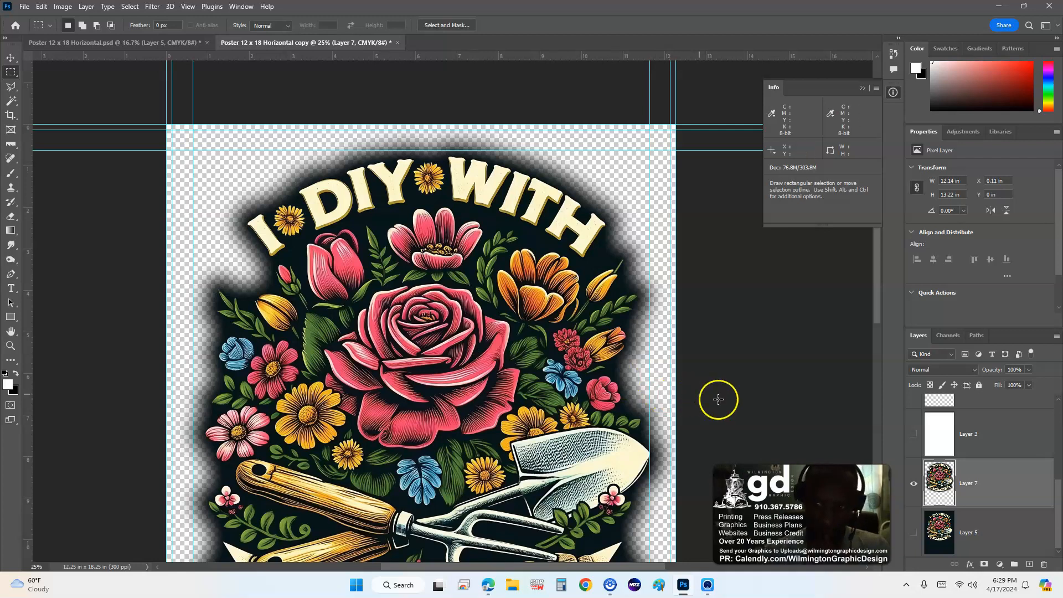
Step: Place the white Layer 3 beneath the feathered Layer 7 and show it
drag(1040, 430, 1015, 527)
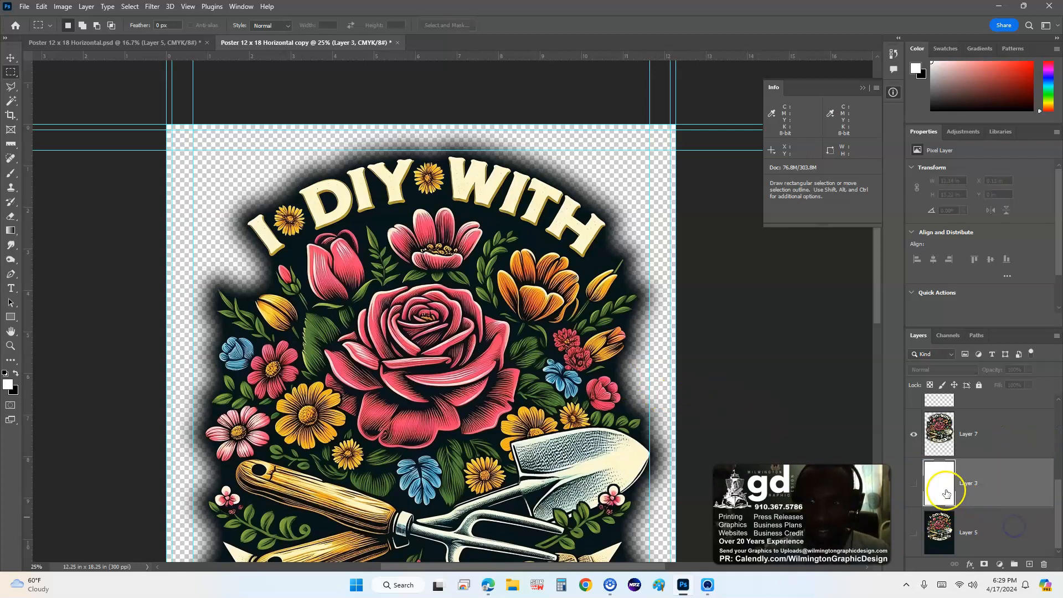
click(914, 484)
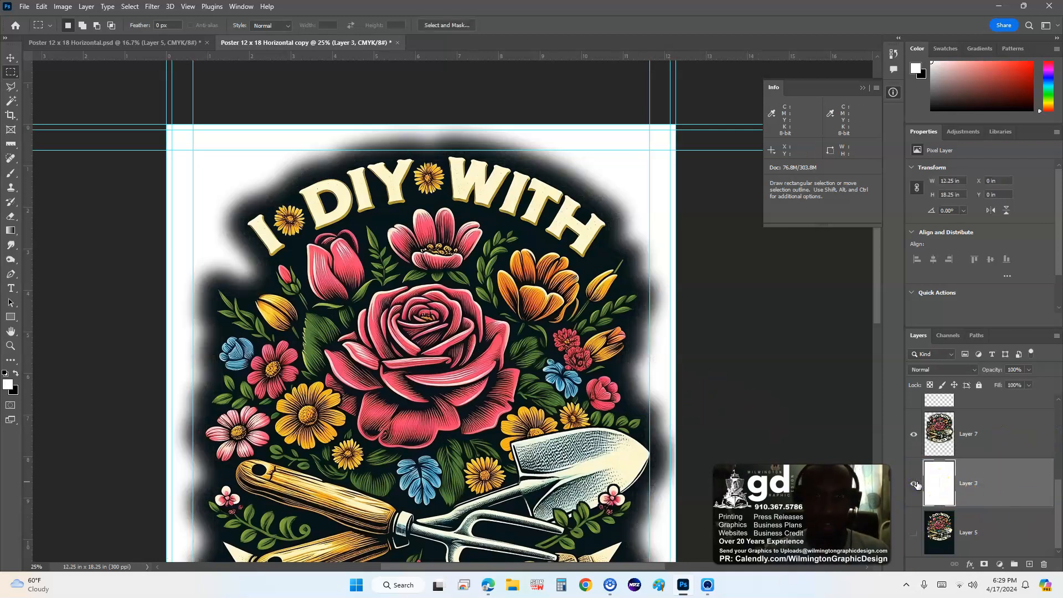
click(1005, 496)
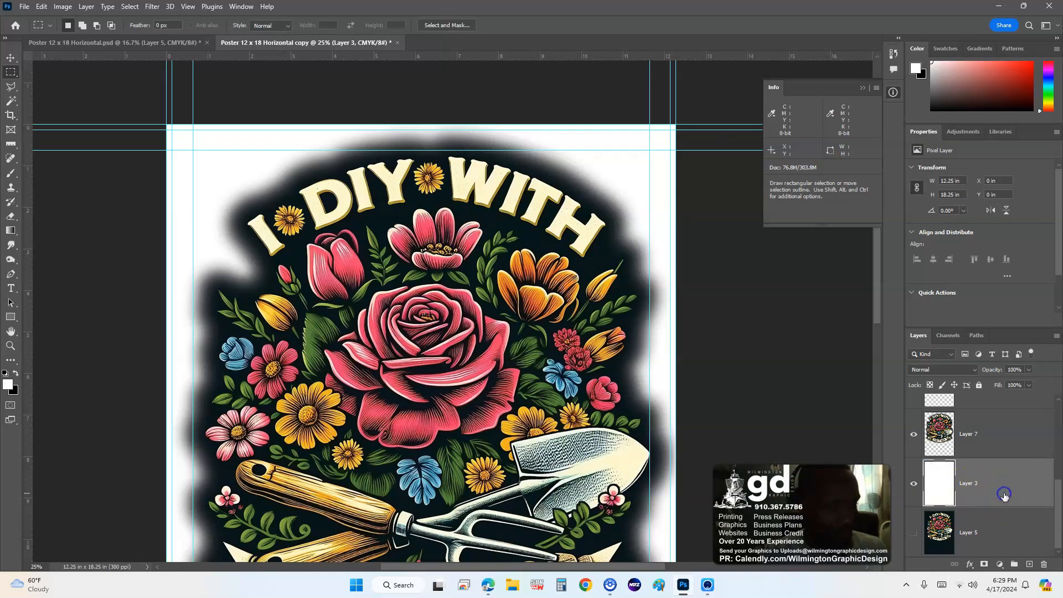
Step: Set up a fill for Layer 3 with the custom magenta color ff00ea
key(shift+F5)
click(546, 146)
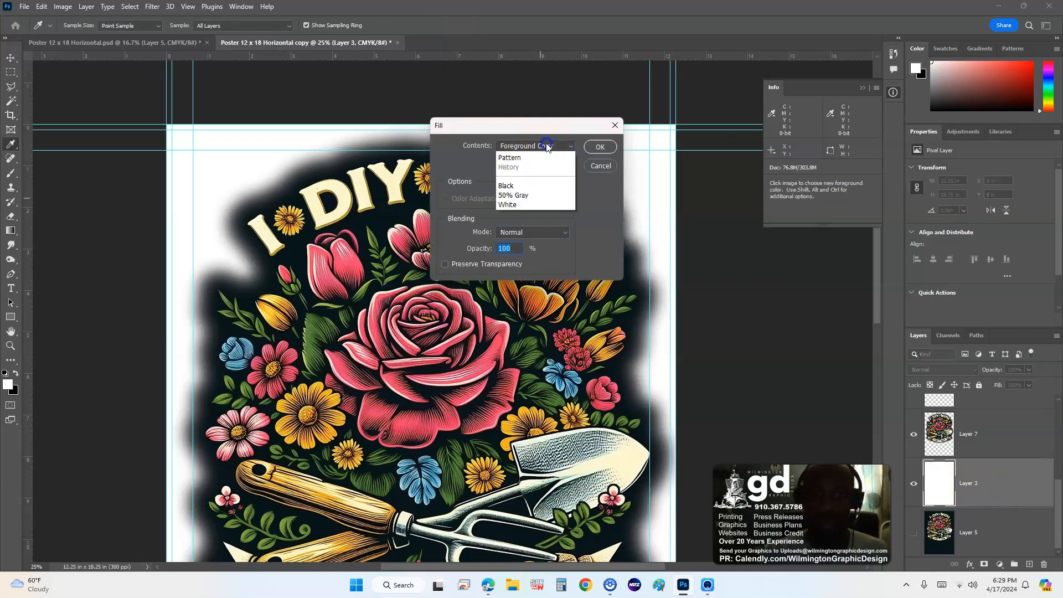
click(545, 176)
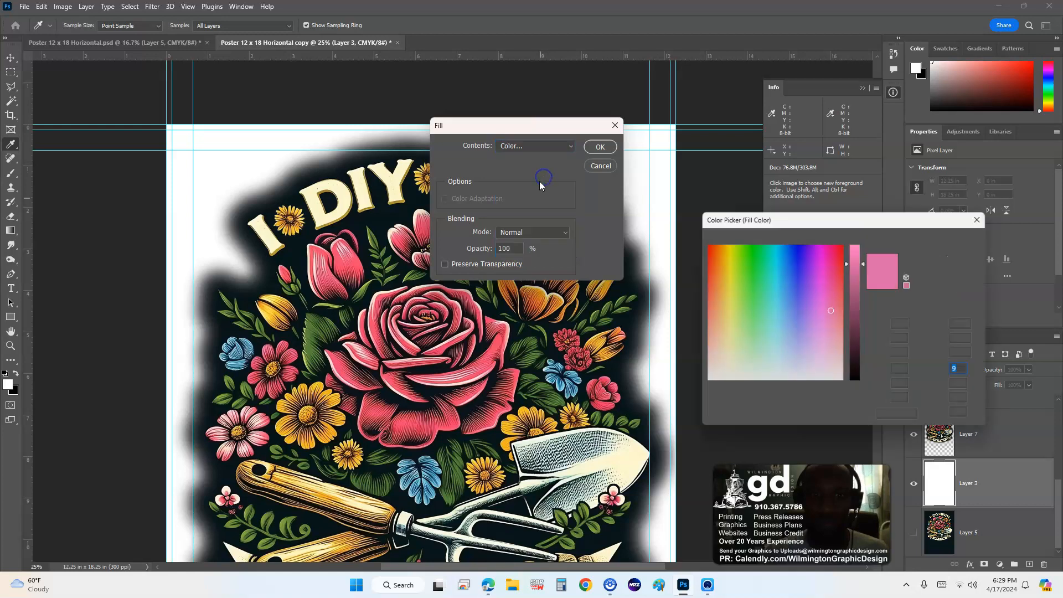
mouse_move(833, 262)
mouse_down()
mouse_move(823, 236)
mouse_move(854, 232)
mouse_up()
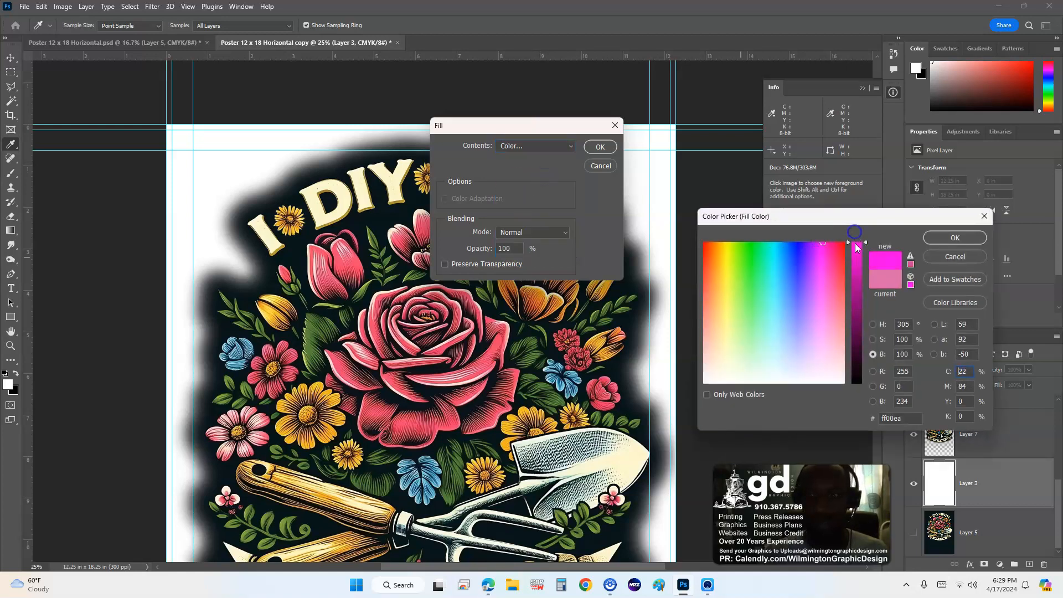
click(954, 237)
Step: Change the custom fill color to pale pink ffb6f7 and fill Layer 3 with it
click(568, 146)
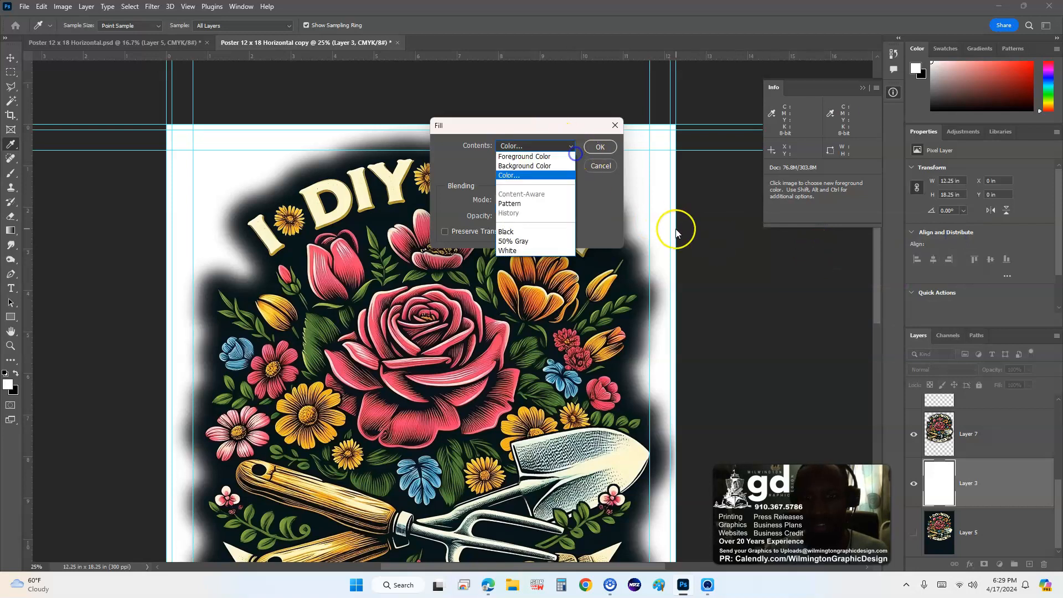
click(543, 172)
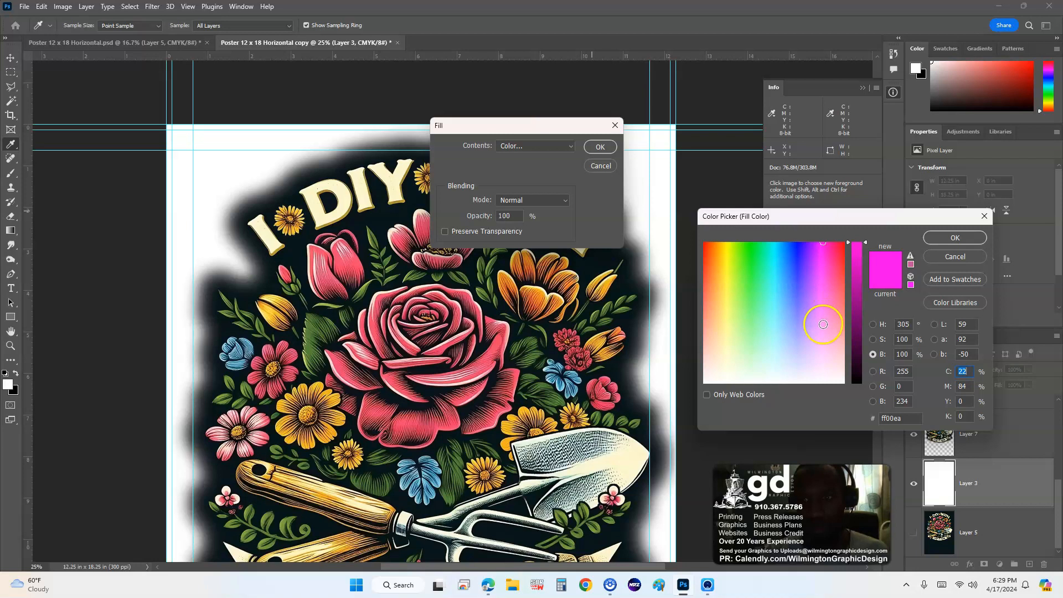
click(824, 325)
click(821, 340)
click(824, 339)
click(827, 338)
click(821, 338)
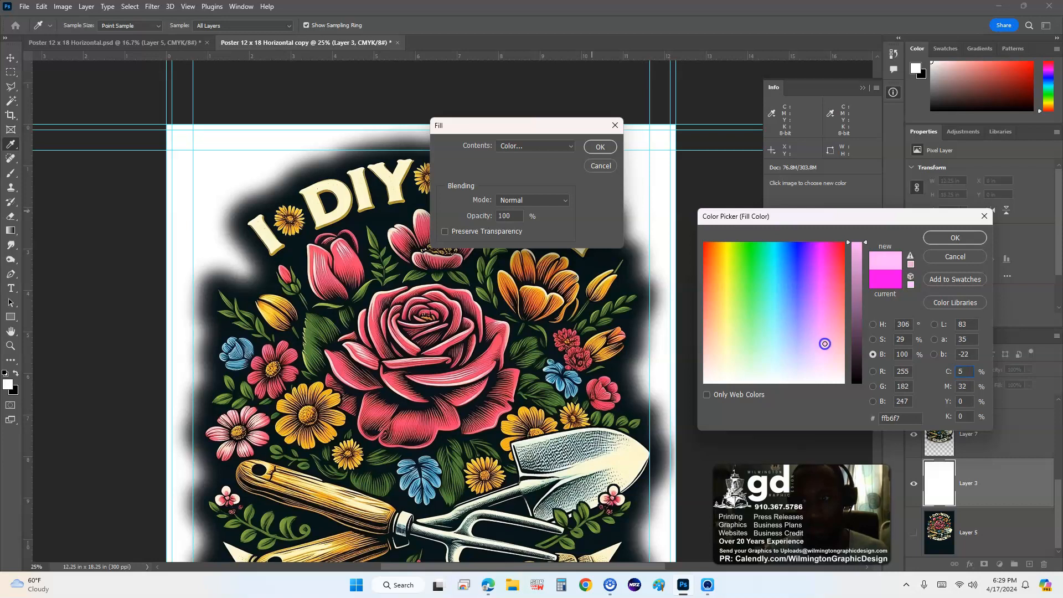
click(825, 344)
click(940, 239)
click(599, 148)
key(m)
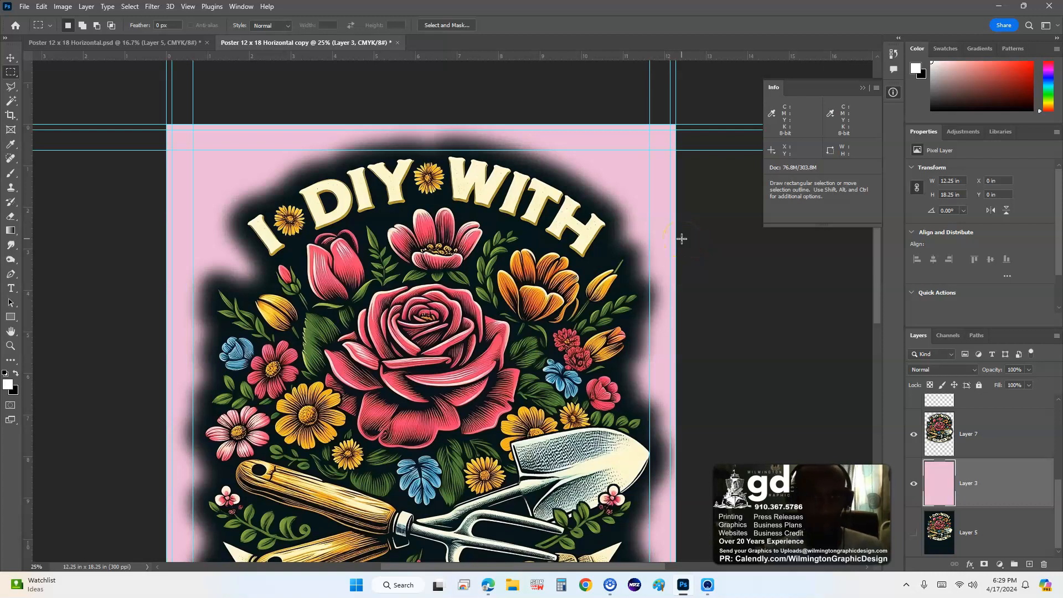
Step: Examine how the feathered dark edge of the design blends into the pink background
drag(612, 306, 661, 379)
key(ctrl+plus)
drag(583, 287, 543, 221)
drag(541, 339, 587, 205)
drag(554, 291, 529, 221)
drag(503, 183, 510, 303)
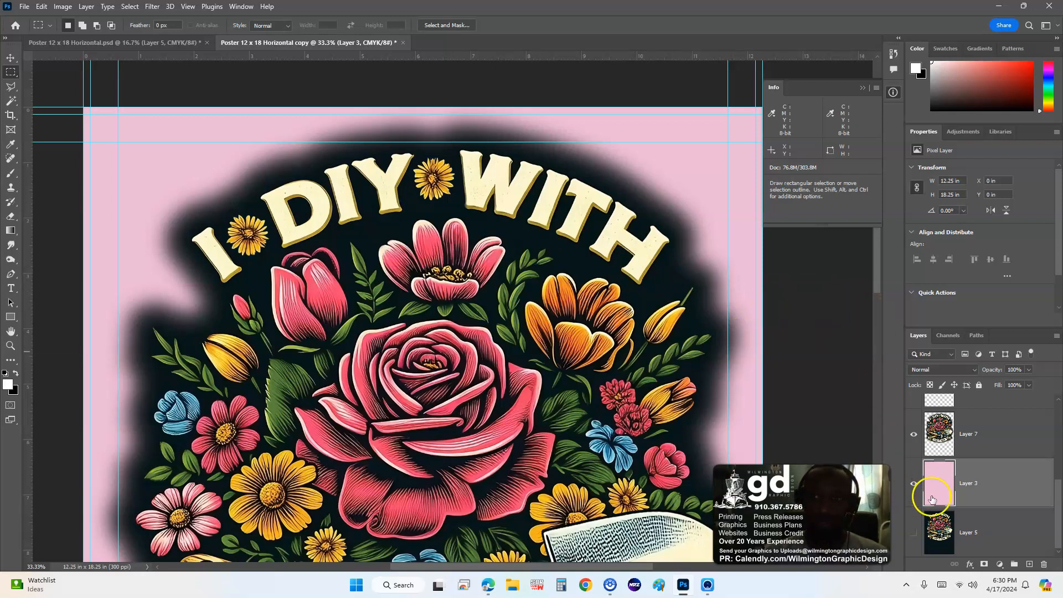
click(914, 433)
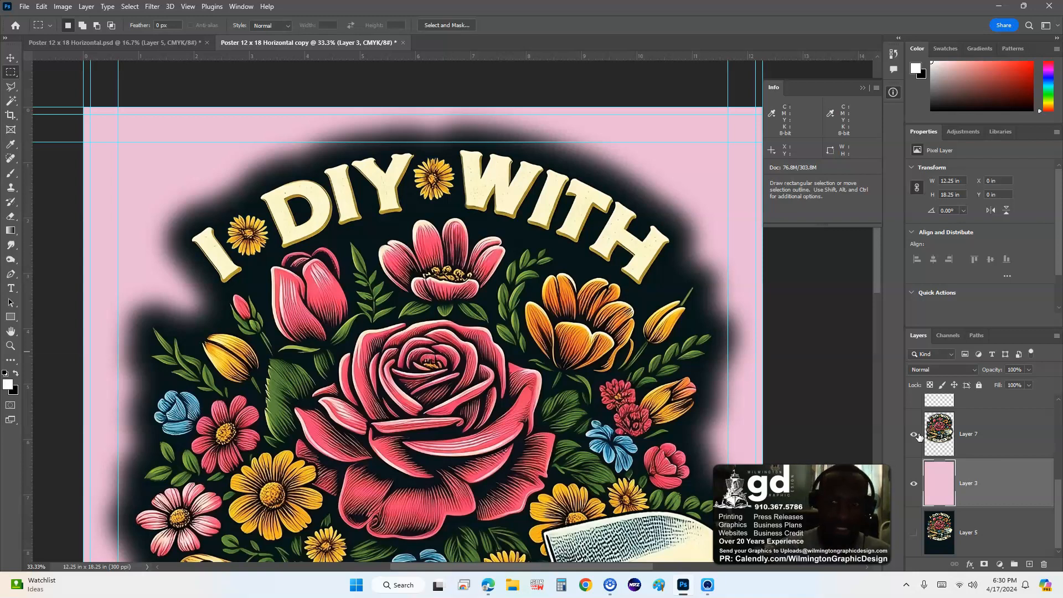
Step: Undo the pink fill, the Layer 3 changes, the feathered copy and the feathering, back to the unfeathered selection on Layer 5
key(ctrl+z)
key(ctrl+z)
key(ctrl+z)
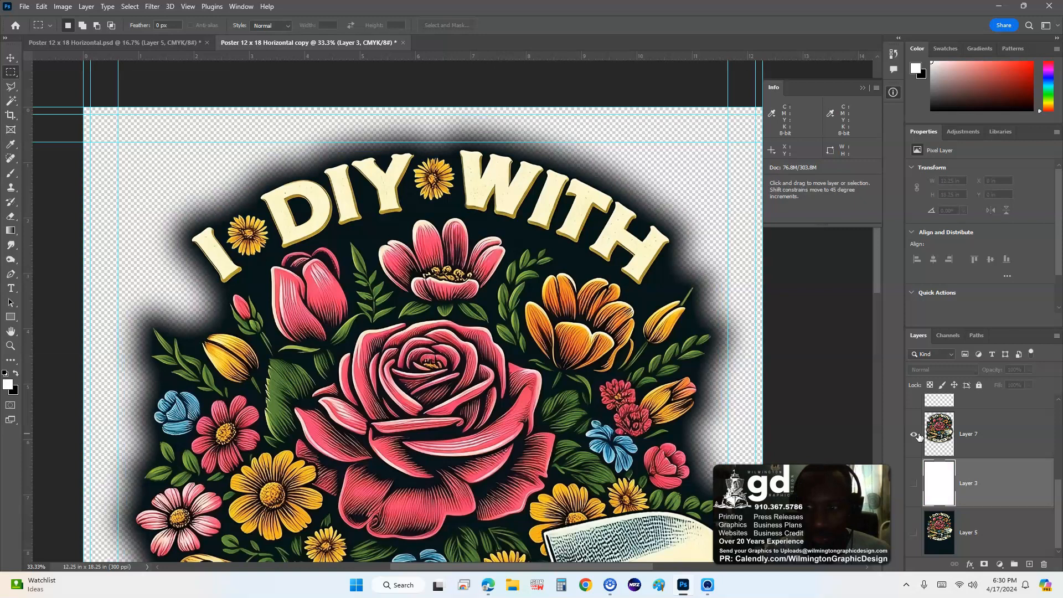
key(ctrl+z)
key(ctrl+z)
key(ctrl+z)
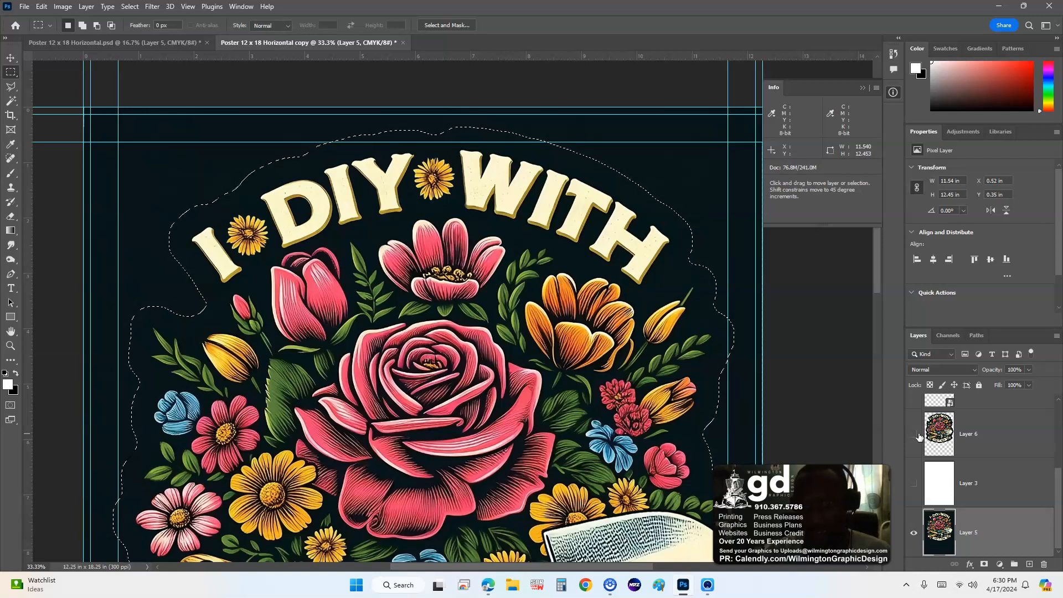
Step: Contract the sticker outline selection on Layer 5 by 50 pixels
click(152, 6)
mouse_move(188, 175)
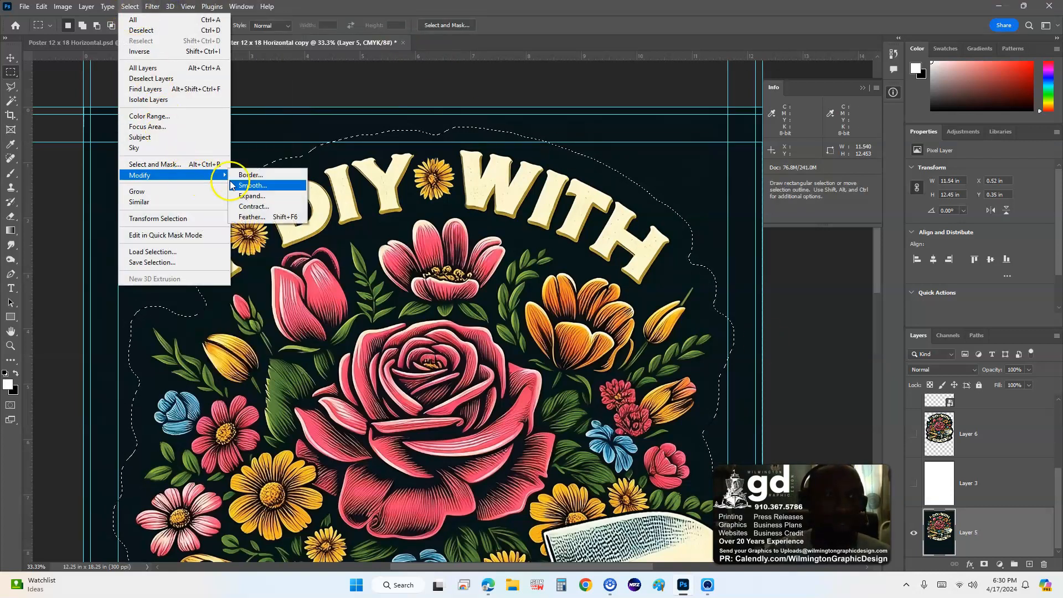
click(277, 209)
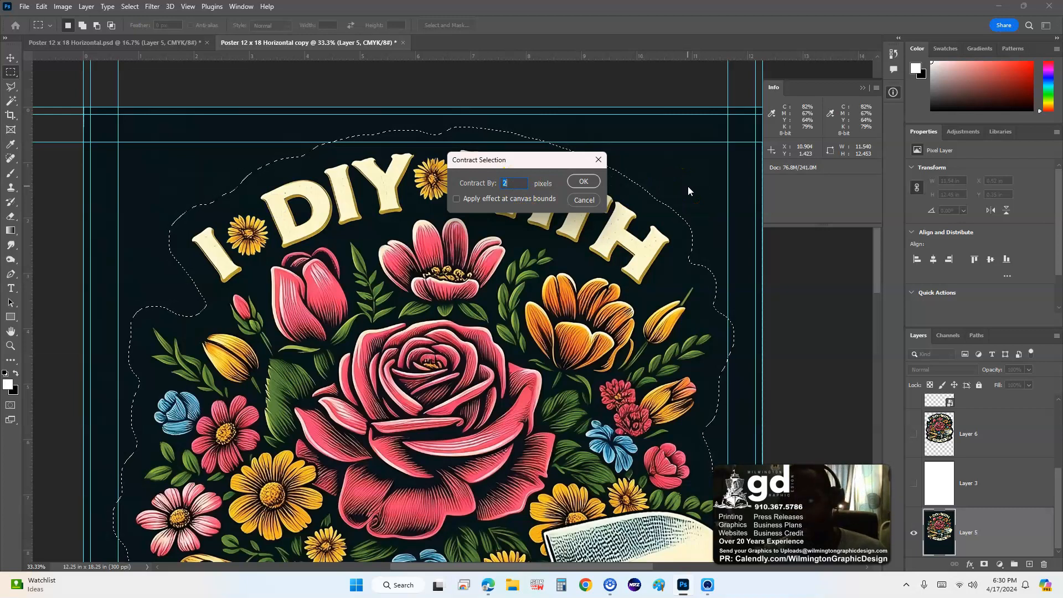
text(50)
key(Return)
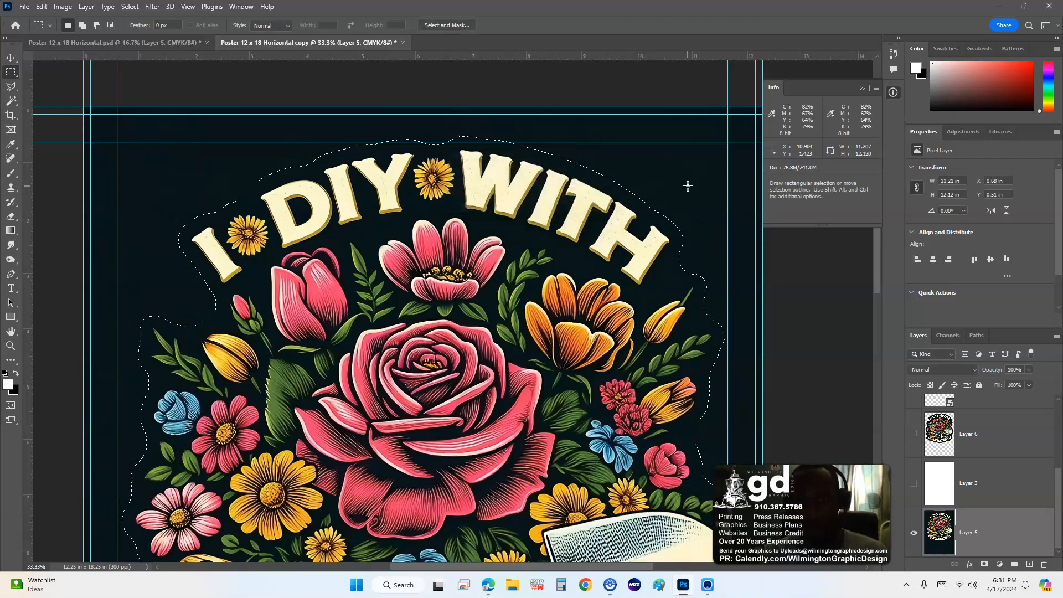
Step: Feather the contracted selection by 50 pixels and copy that area of Layer 5 to a new layer
drag(583, 347, 548, 203)
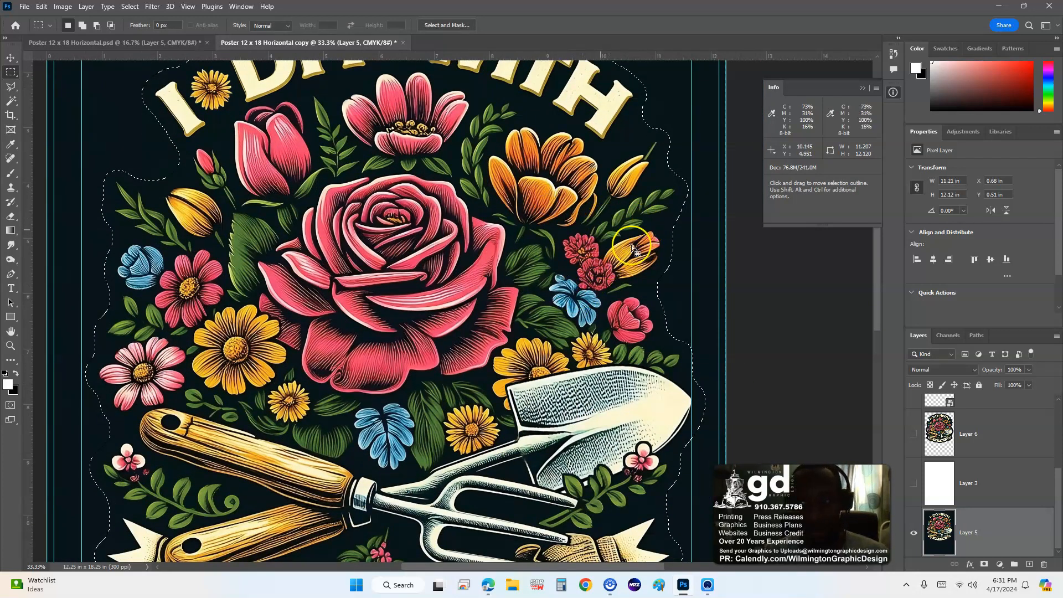
right_click(540, 160)
click(566, 183)
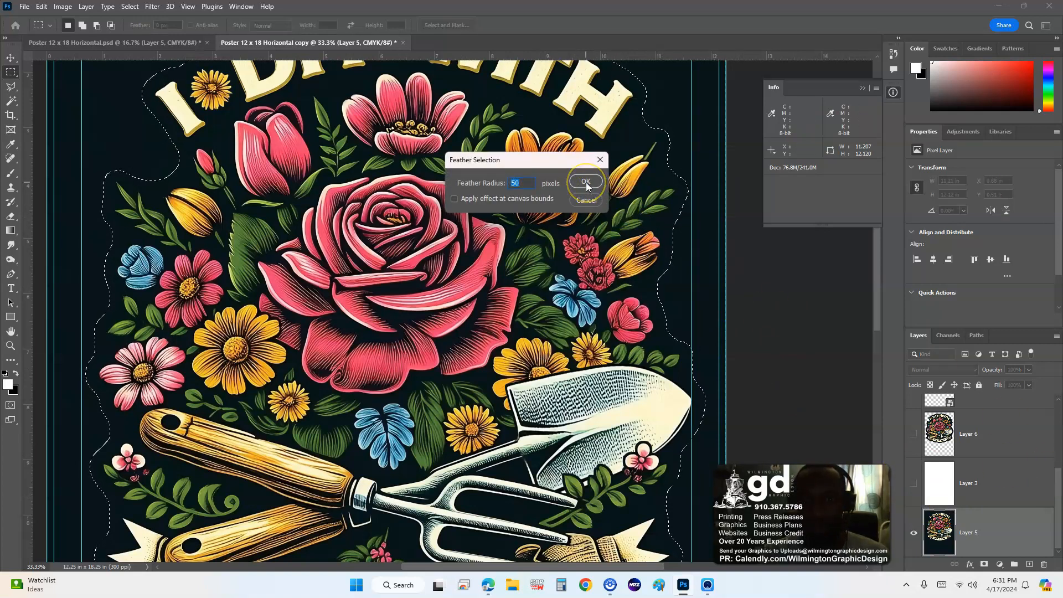
click(586, 183)
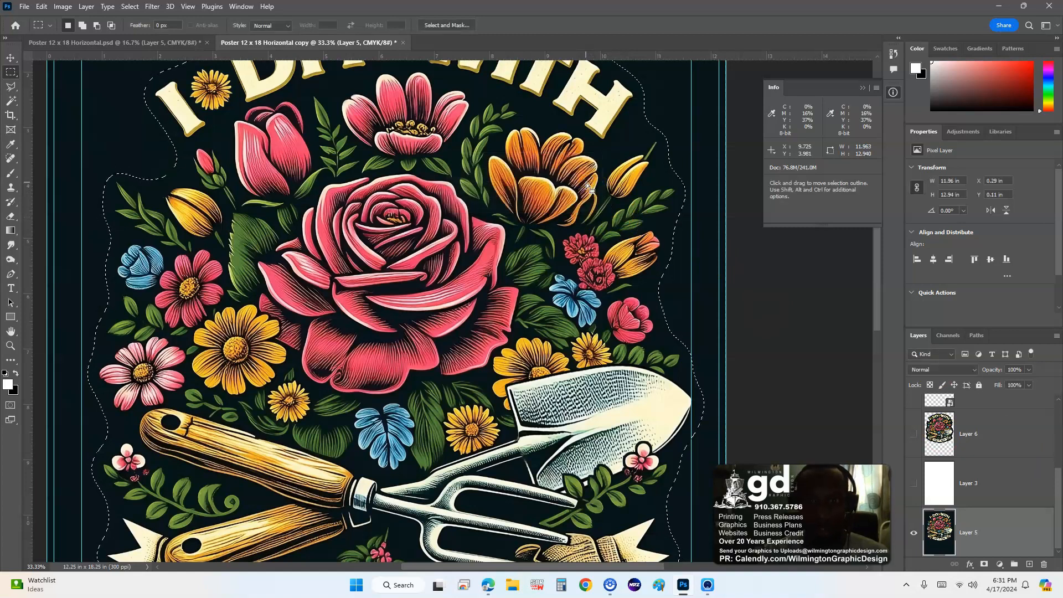
right_click(555, 290)
click(636, 368)
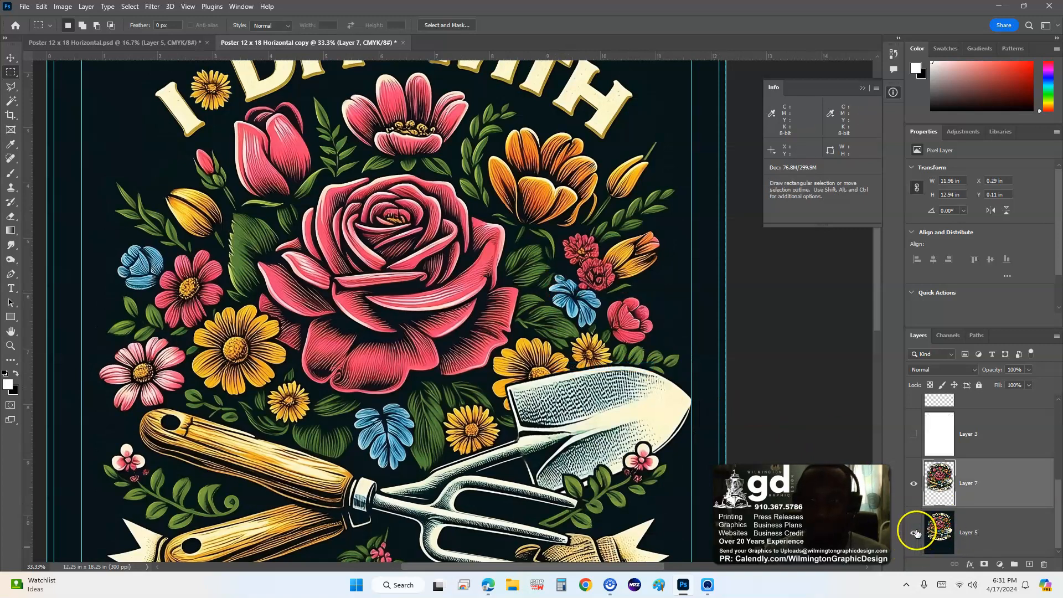
Step: Rename Layer 5 as "Original with Background"
double_click(963, 533)
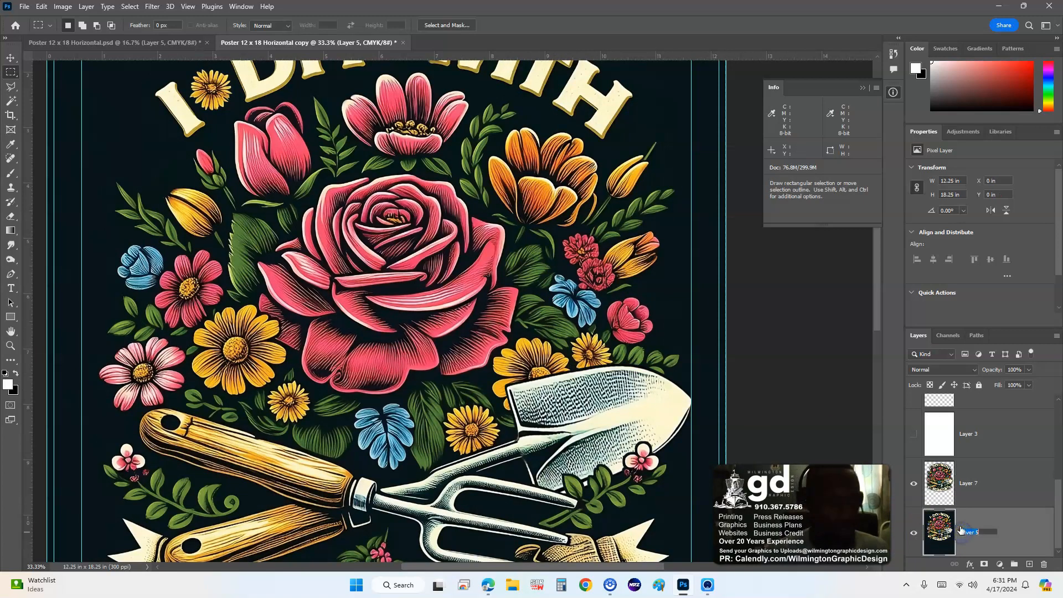
key(BackSpace)
text(Original with Background)
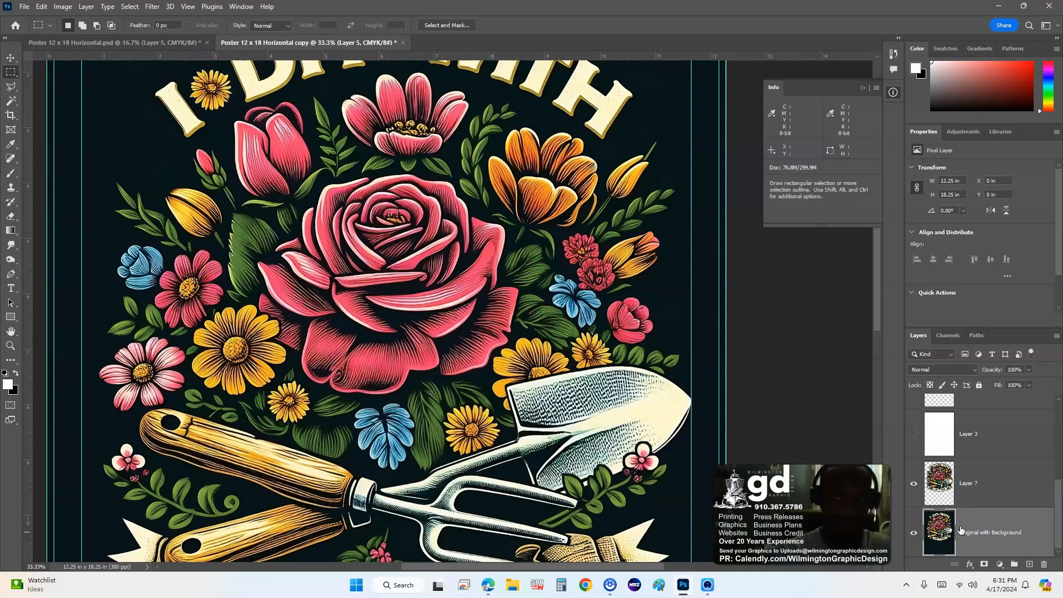
Step: Rename Layer 7 as "T-Shirt" and Layer 6 as "Sticker"
double_click(968, 483)
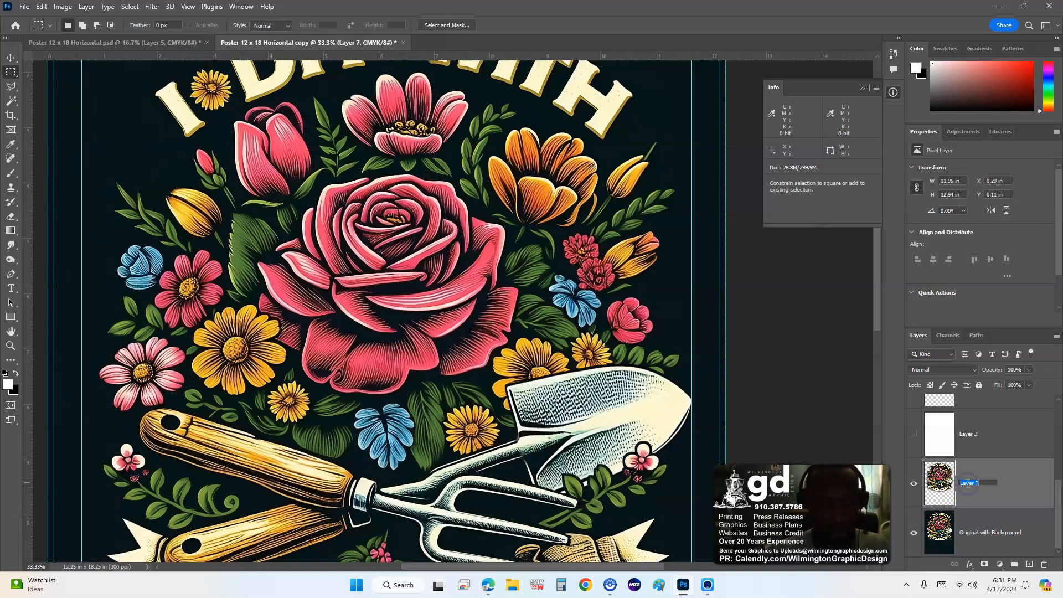
key(BackSpace)
text(T-Shirt)
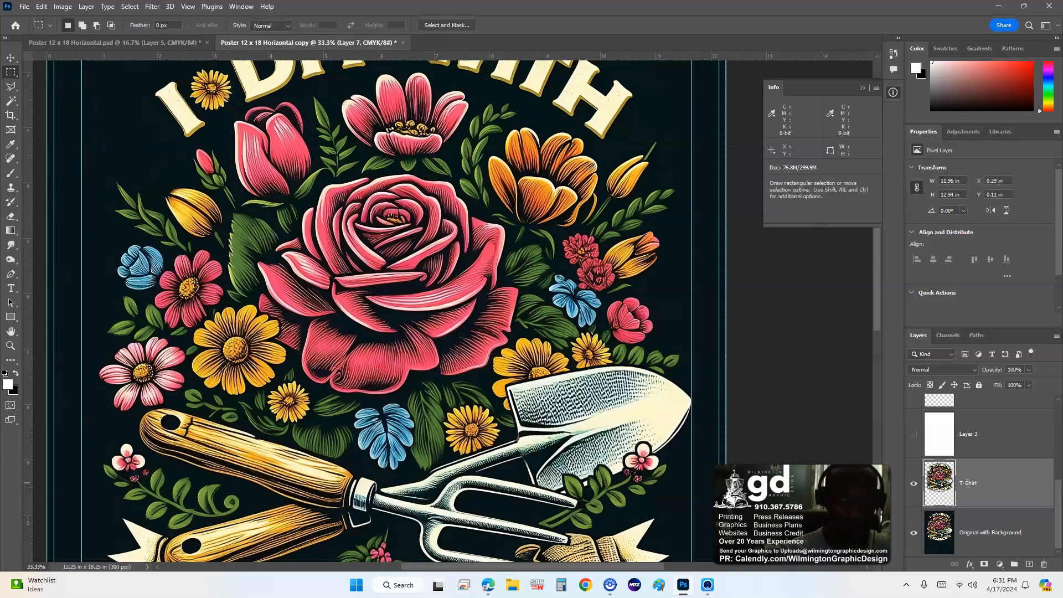
scroll(1044, 510, up, 2)
double_click(968, 483)
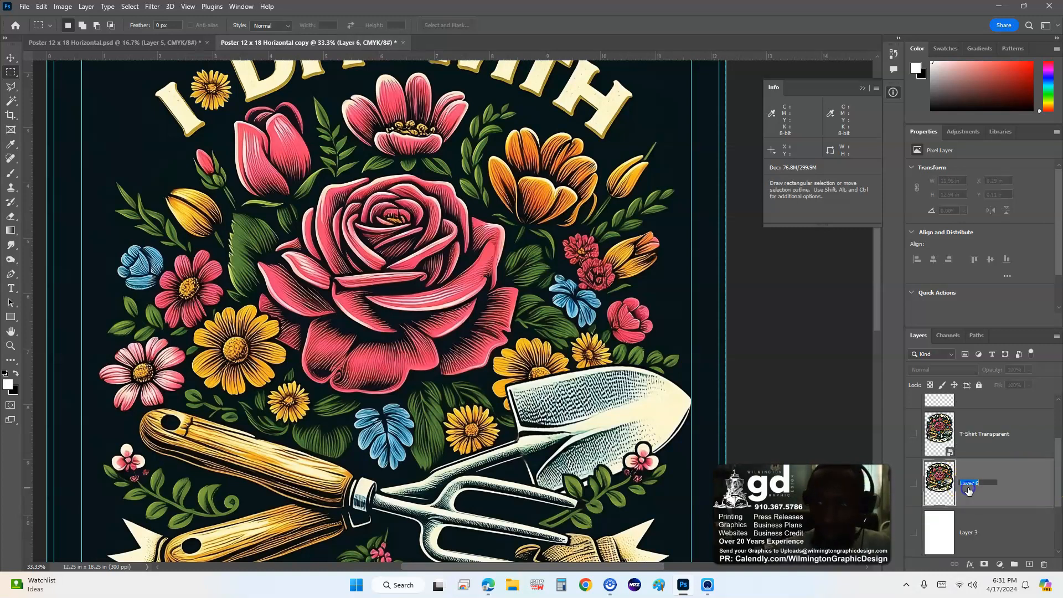
text(Sticker)
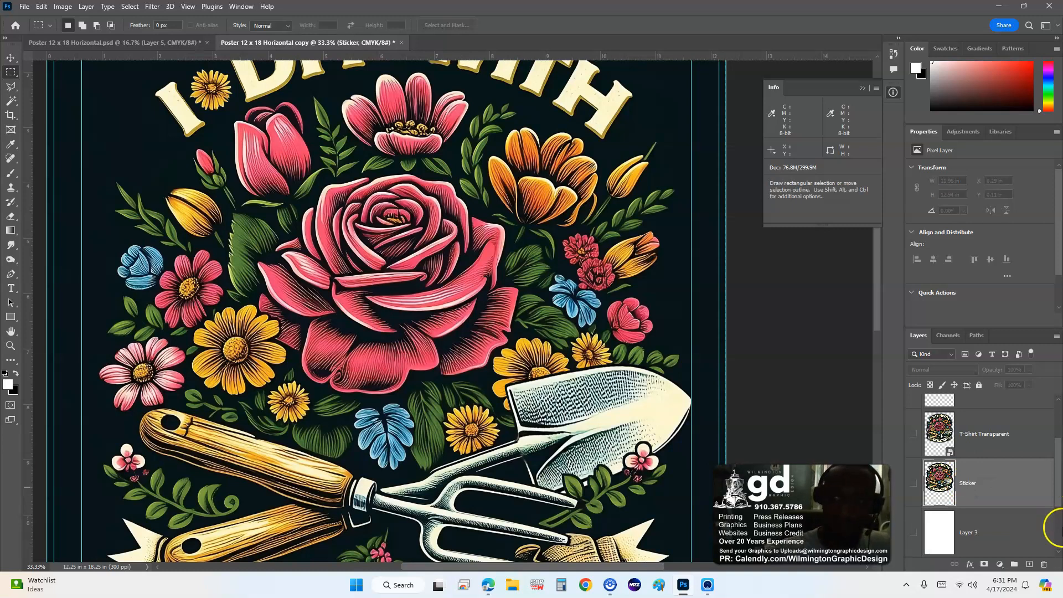
Step: Move Layer 3 directly beneath the T-Shirt layer, hide Original with Background, and show Layer 3
scroll(941, 488, down, 2)
scroll(915, 483, up, 2)
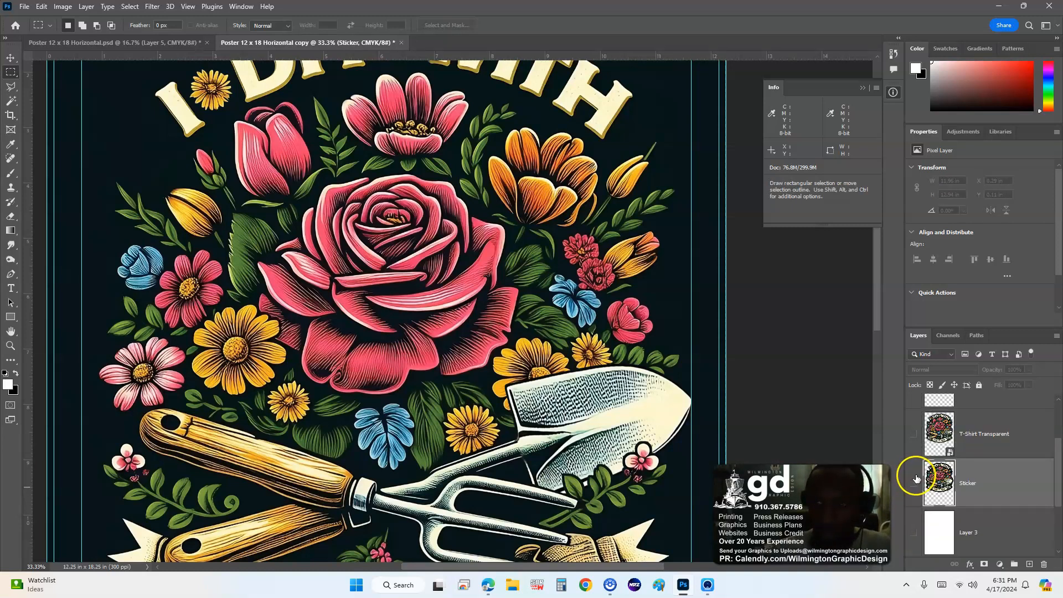
scroll(919, 480, down, 2)
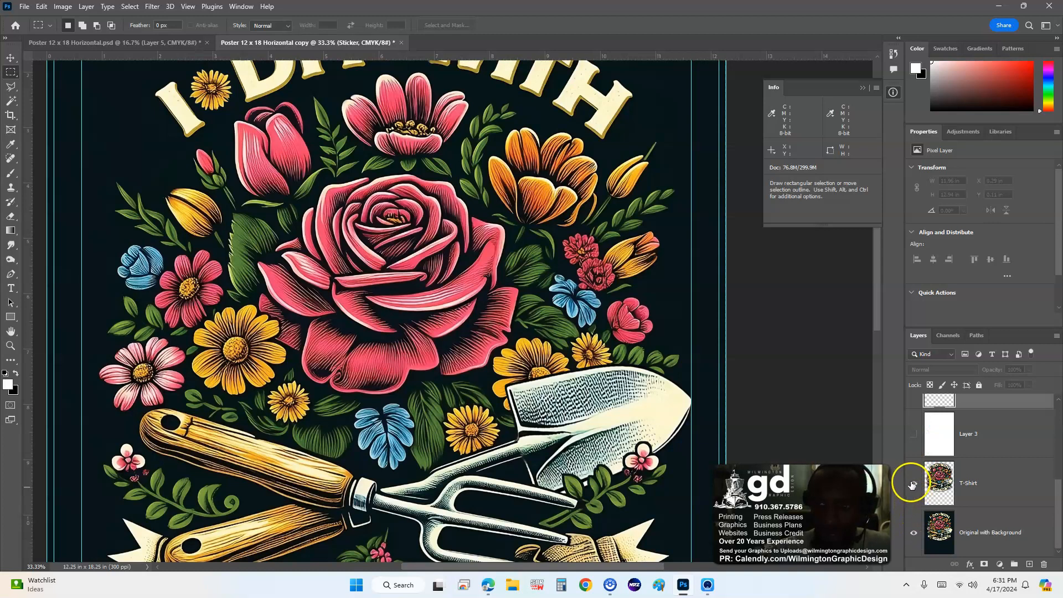
drag(991, 437, 993, 500)
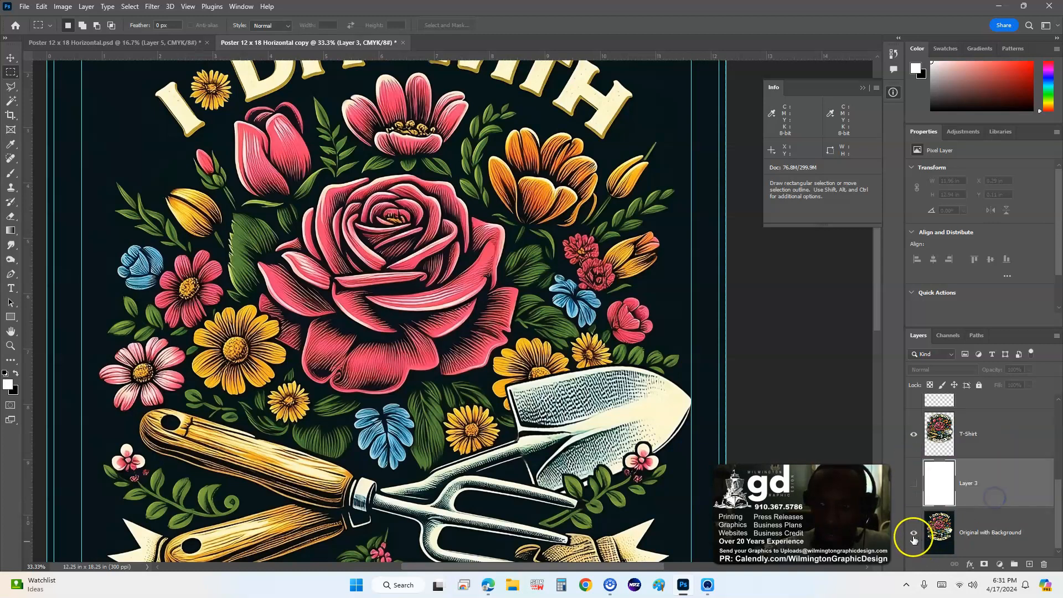
click(914, 534)
click(913, 483)
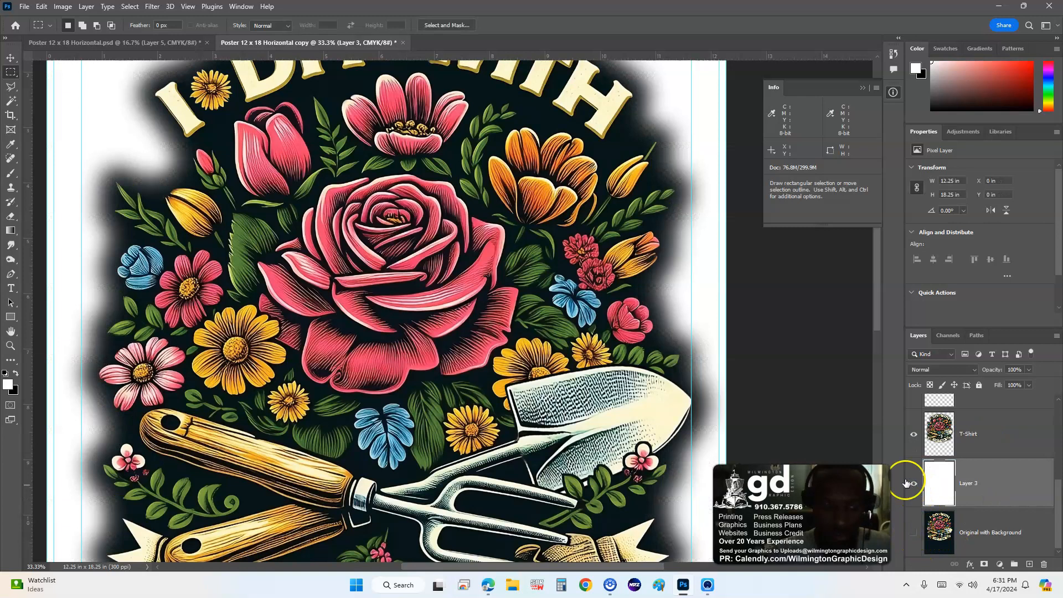
Step: Fill Layer 3 with light pink behind the feathered T-Shirt artwork
key(ctrl+minus)
drag(626, 251, 597, 313)
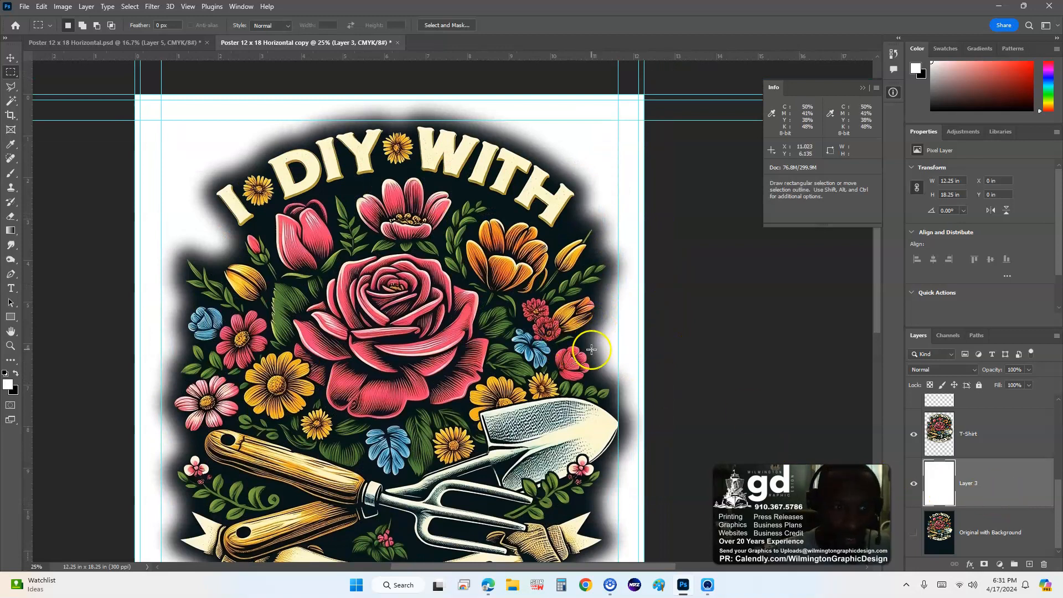
key(shift+F5)
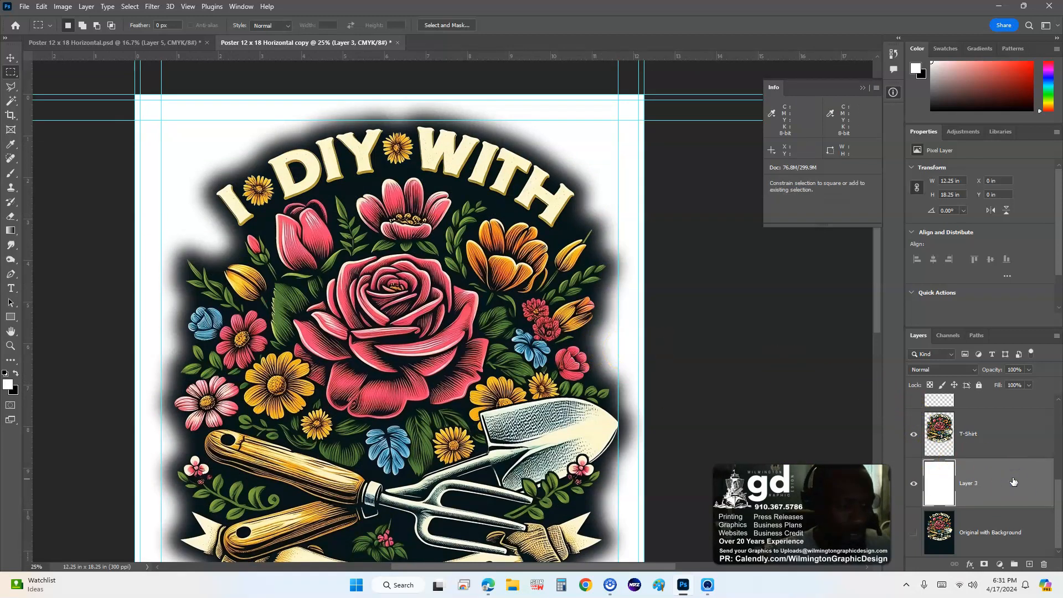
key(Return)
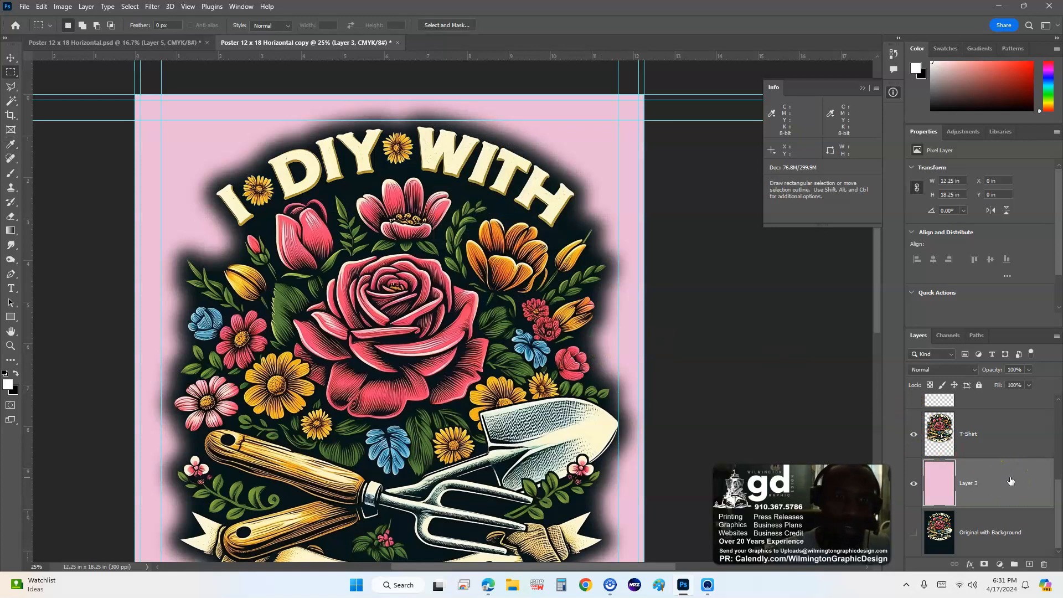
drag(632, 375, 610, 309)
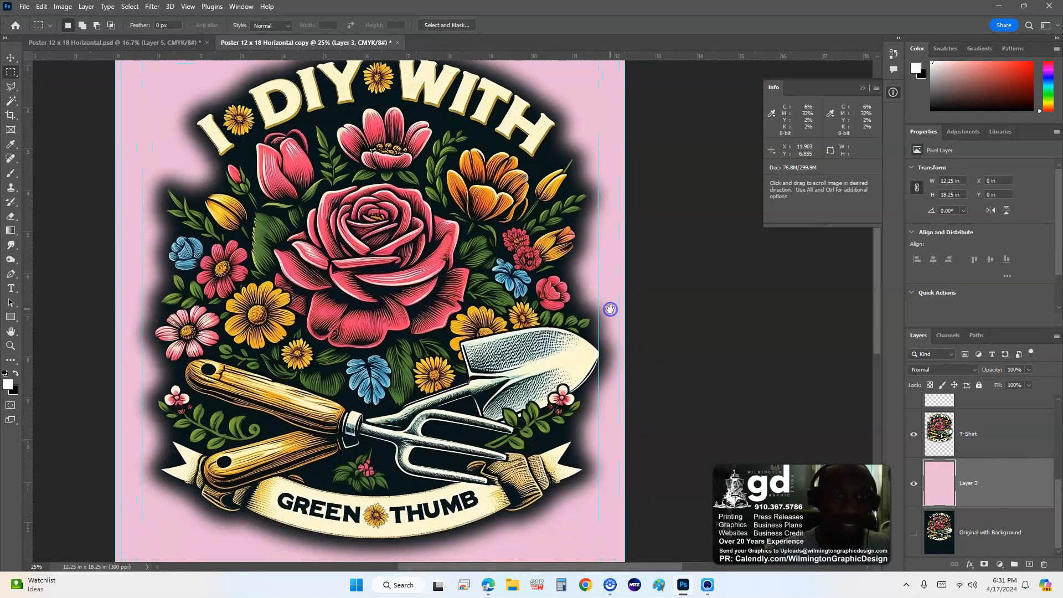
drag(558, 279, 570, 304)
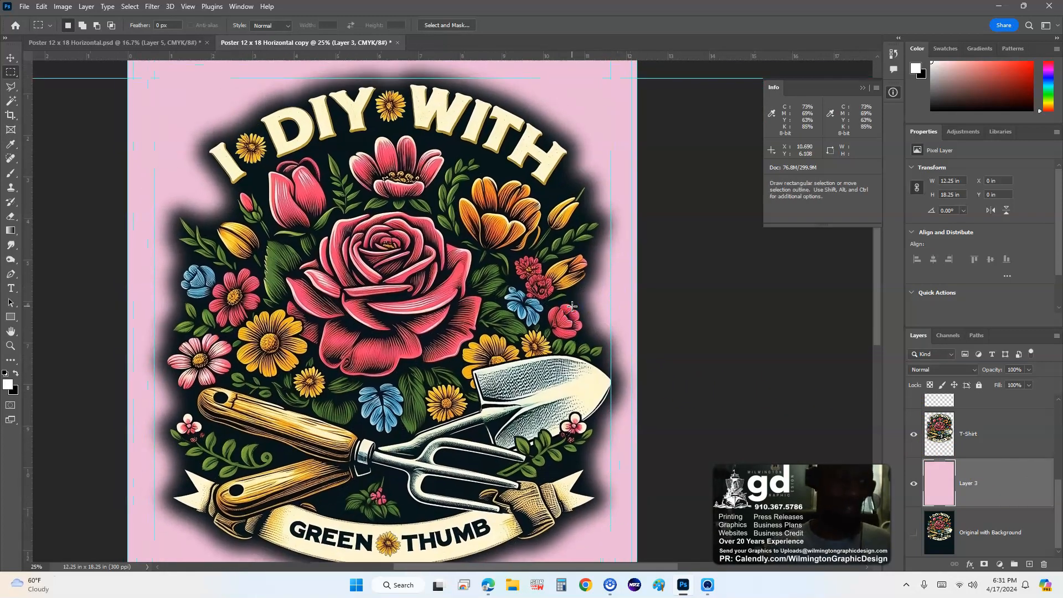
key(ctrl+plus)
click(418, 247)
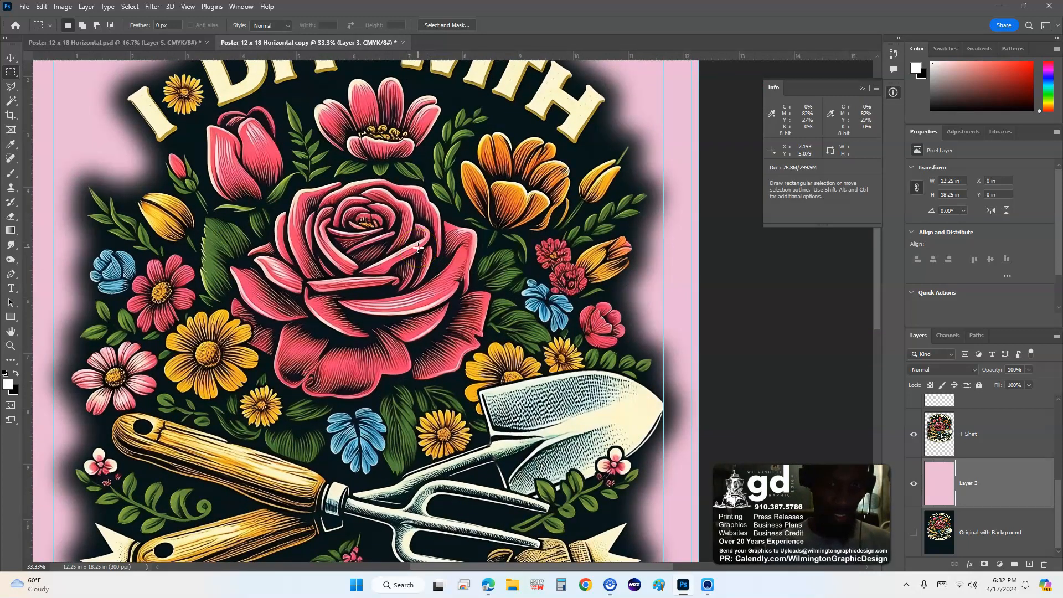
drag(305, 223, 335, 294)
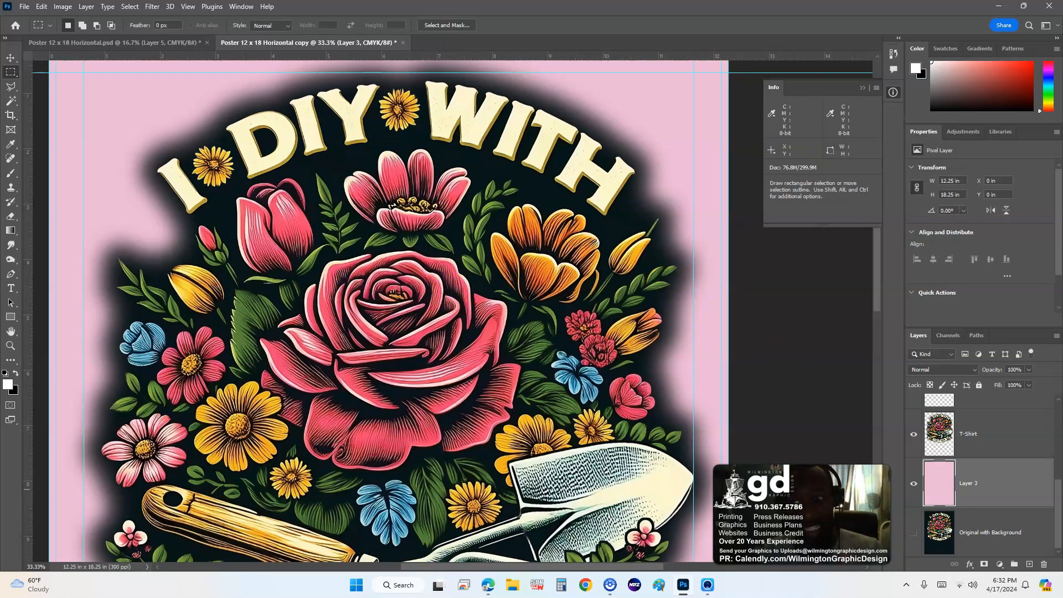
Step: Move Layer 3 below Original with Background and toggle the original's visibility to compare the feathered cut-out with the full dark background, leaving it shown
drag(983, 483, 1008, 552)
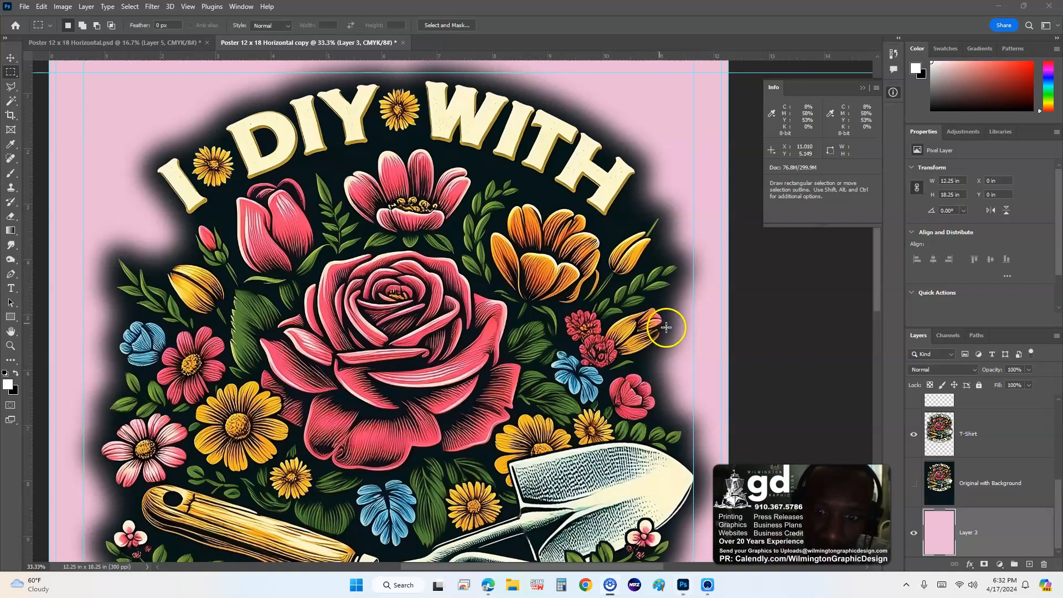
click(914, 487)
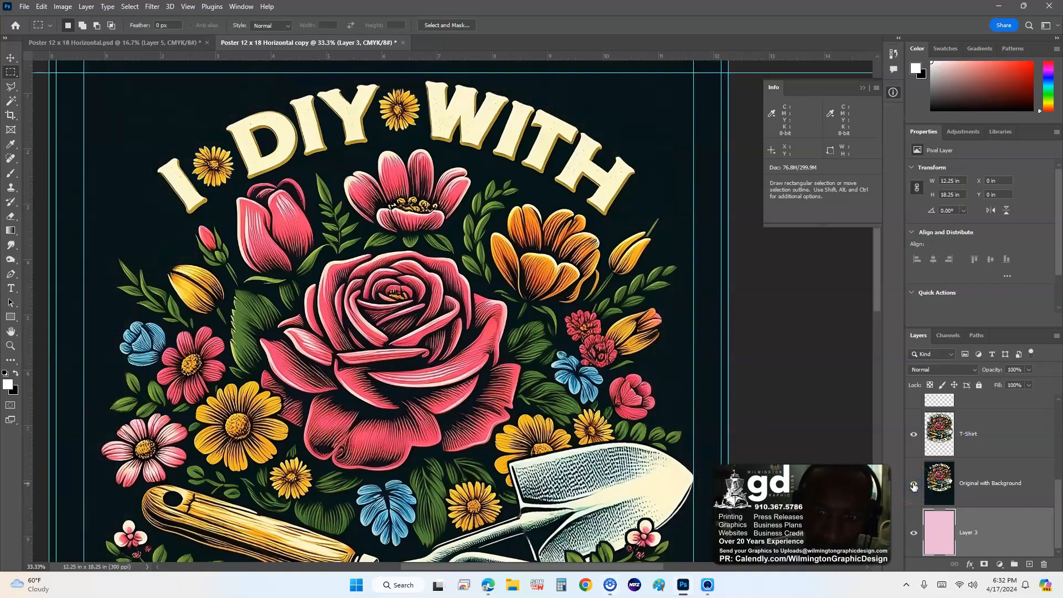
click(913, 486)
click(914, 486)
click(913, 485)
click(914, 485)
click(913, 485)
click(914, 485)
click(914, 485)
click(914, 485)
click(913, 485)
click(913, 485)
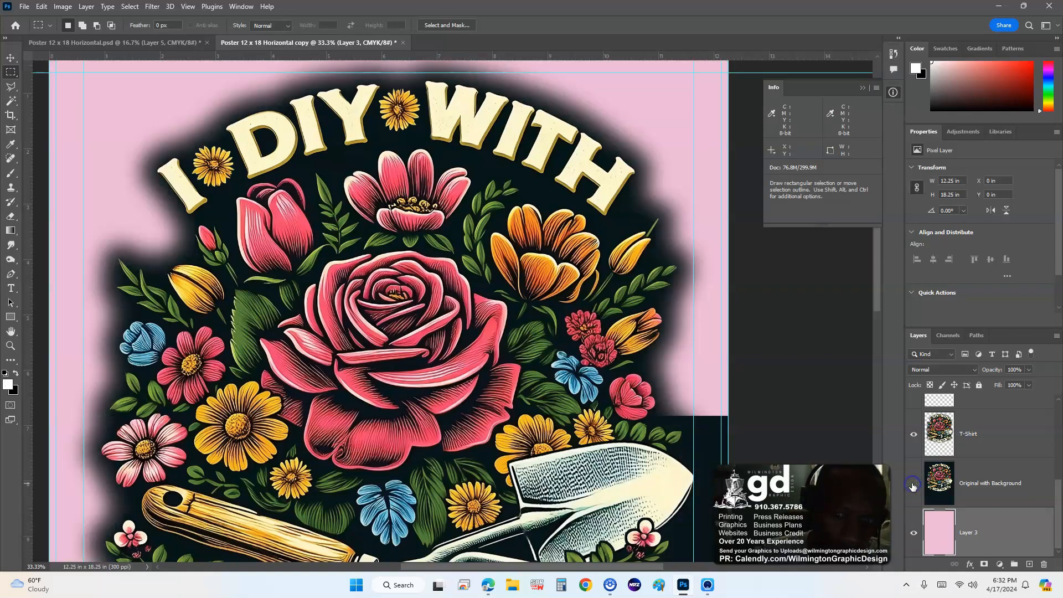
click(914, 485)
click(914, 485)
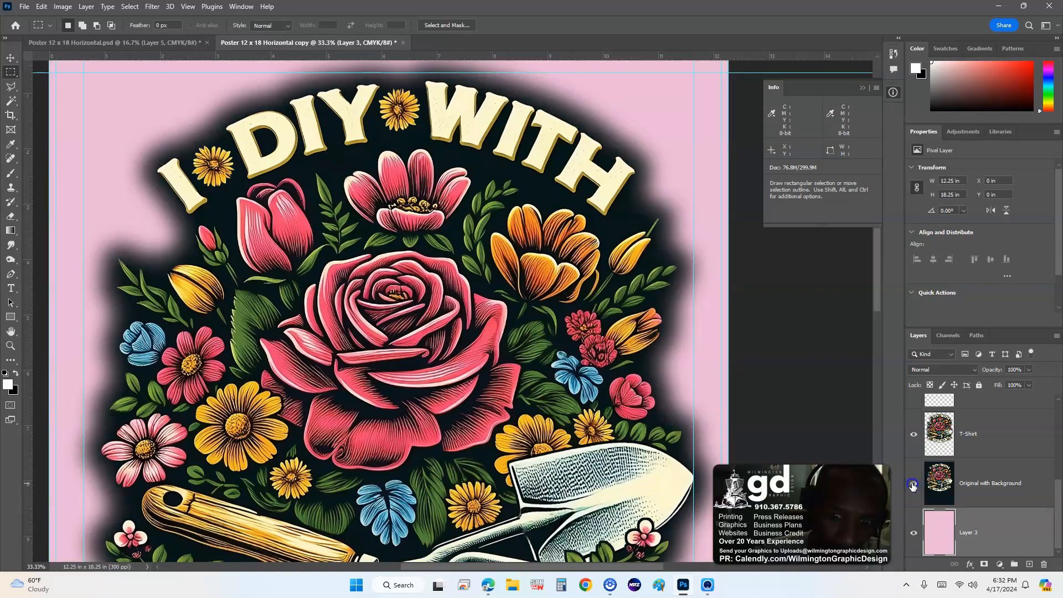
click(914, 485)
Step: Compare the feathered edge around the GREEN THUMB banner with and without the Original with Background layer
scroll(629, 418, down, 5)
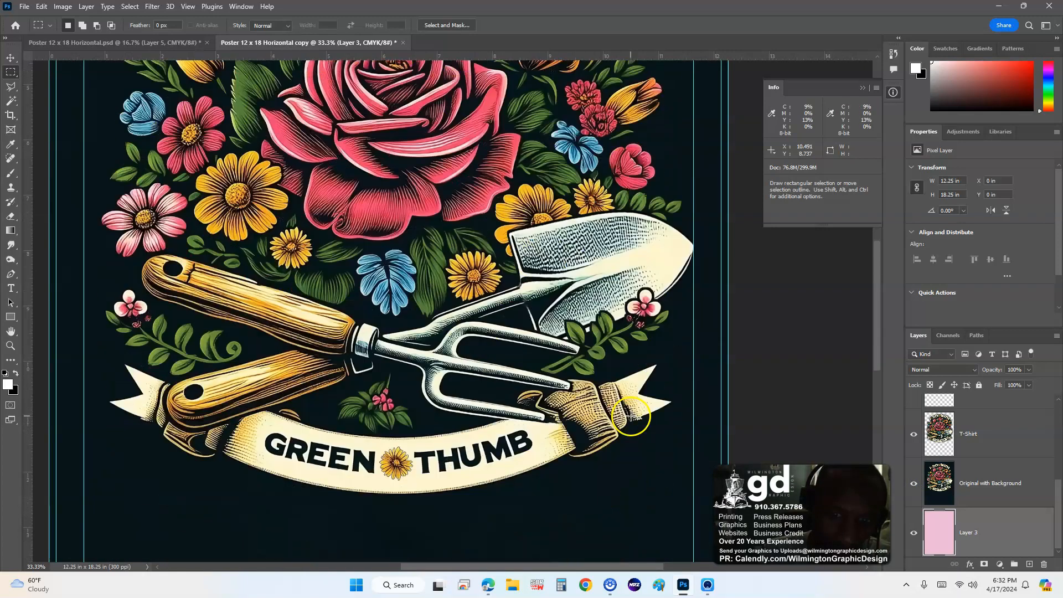
scroll(632, 416, down, 1)
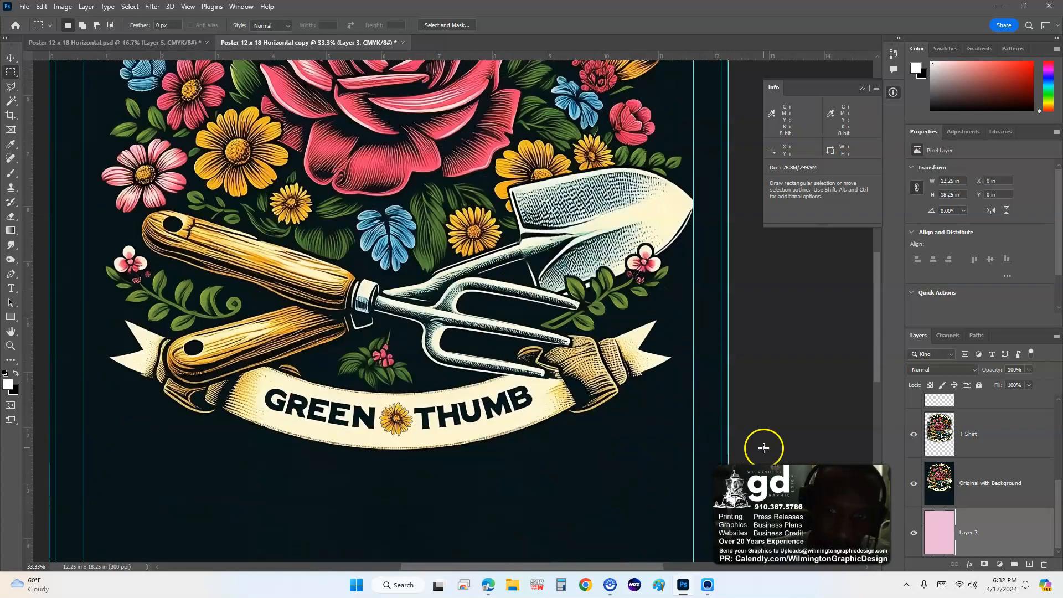
click(914, 485)
click(914, 485)
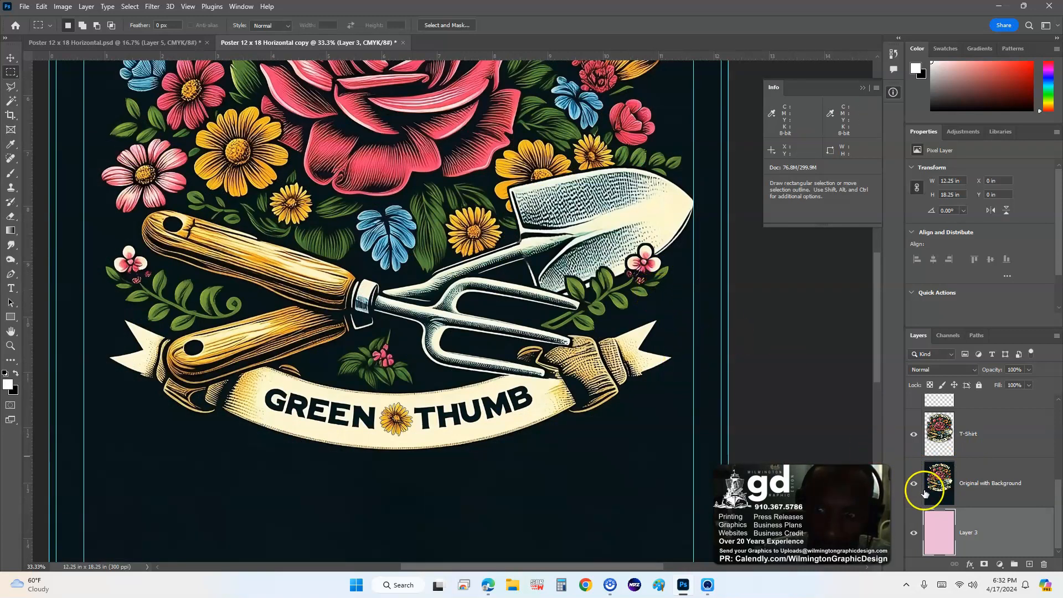
click(914, 486)
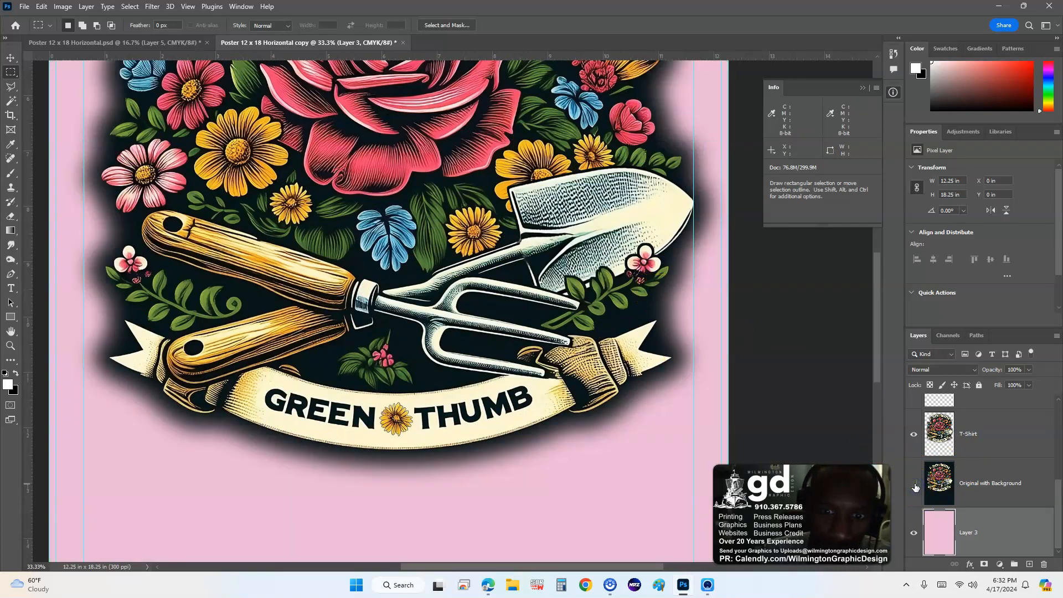
click(914, 486)
click(915, 486)
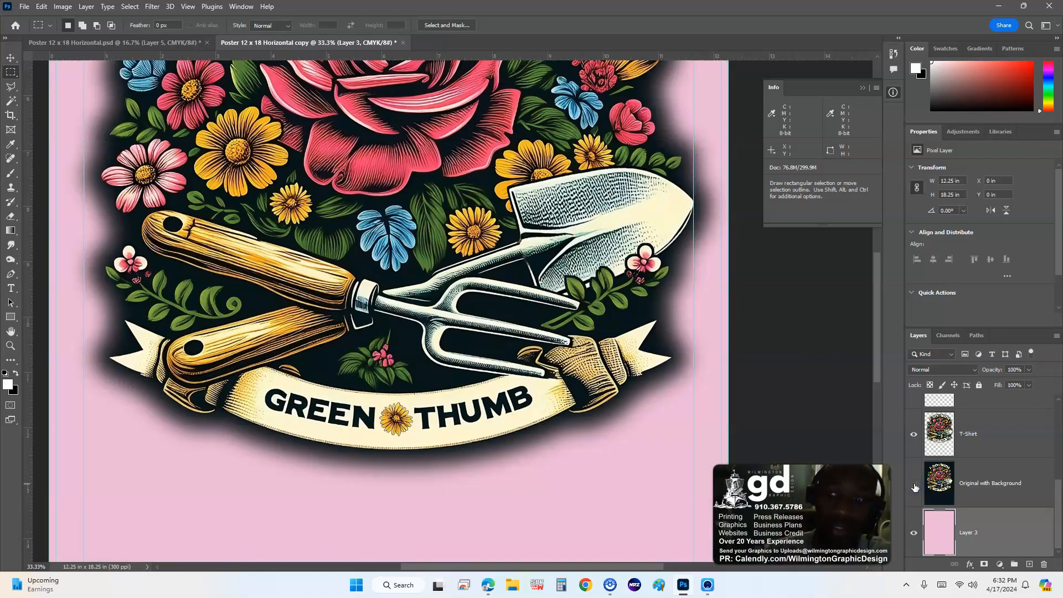
click(914, 485)
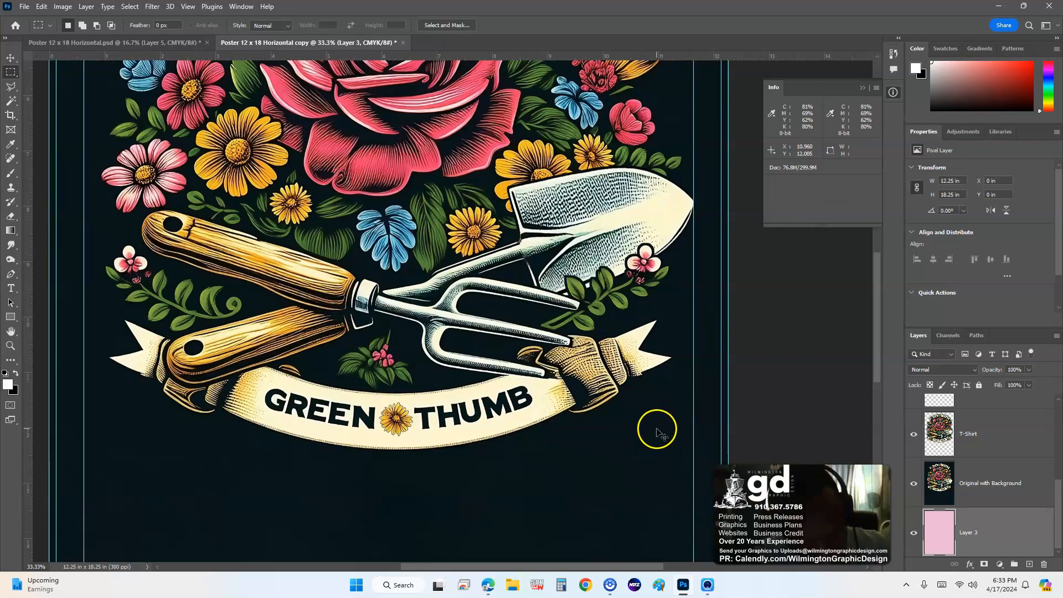
Step: Examine up close how the feathered edge blends into the dark background beneath the GREEN THUMB banner
key(ctrl+plus)
key(ctrl+plus)
drag(558, 473, 521, 309)
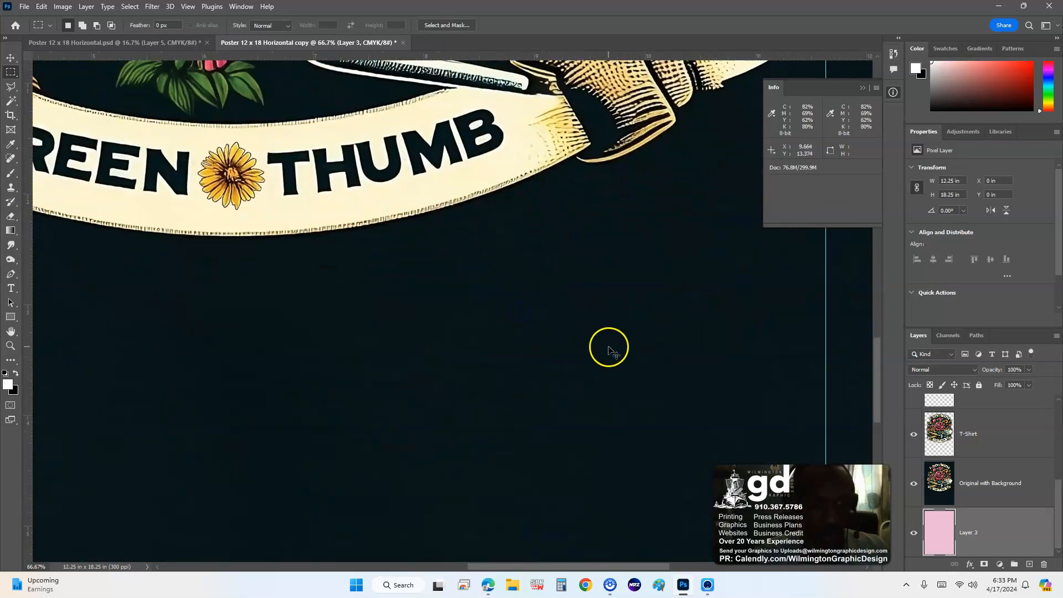
key(ctrl+minus)
key(ctrl+minus)
scroll(681, 309, up, 5)
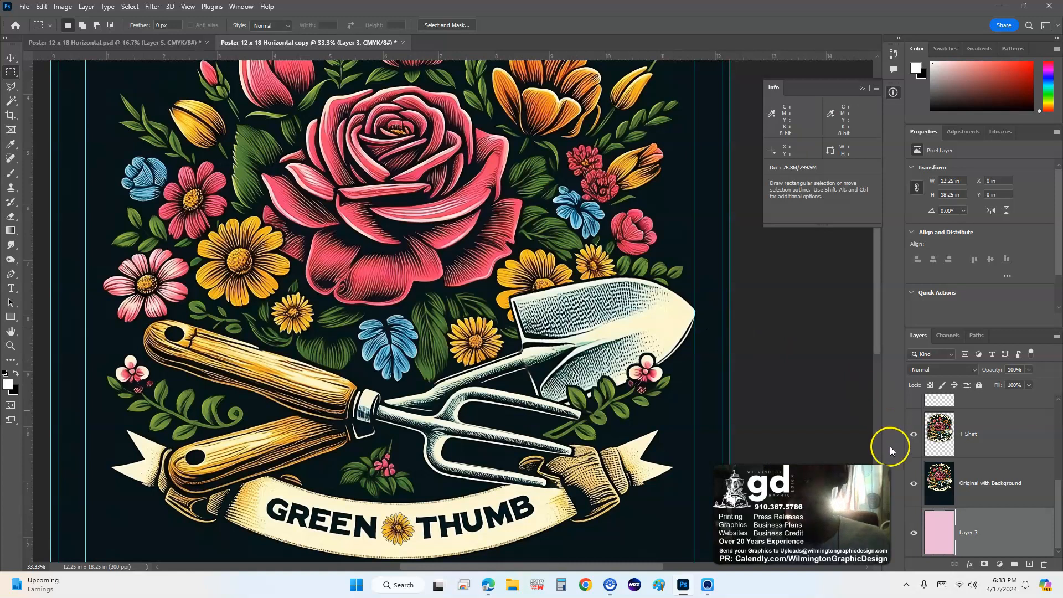
click(913, 486)
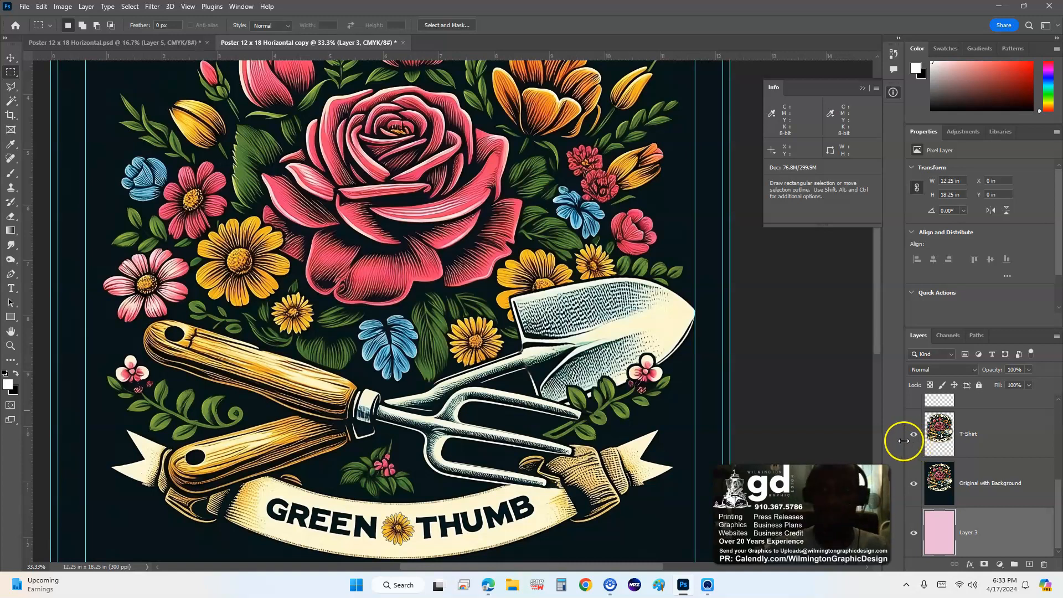
click(913, 482)
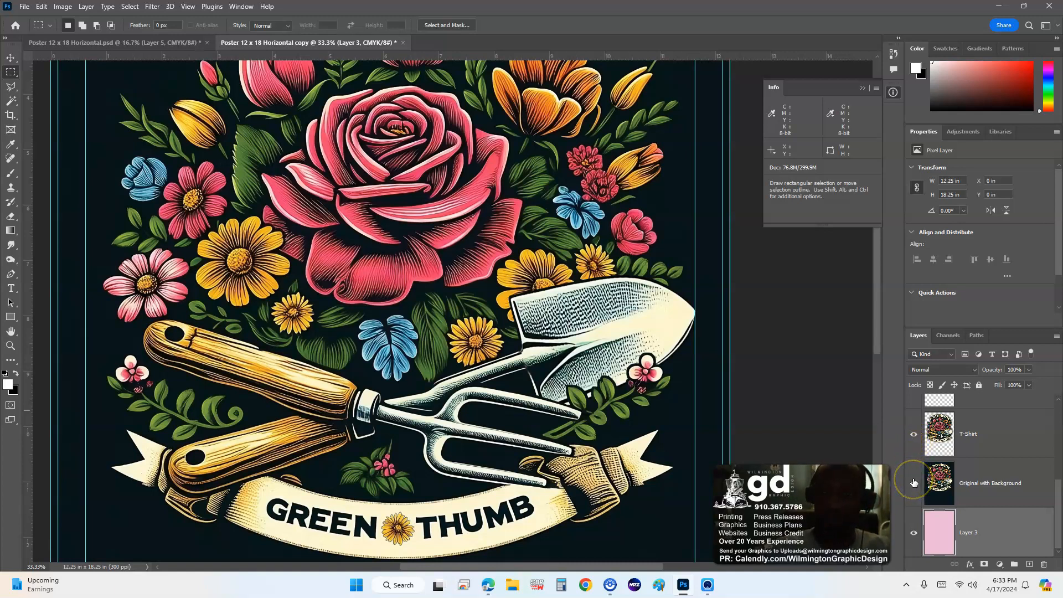
click(914, 483)
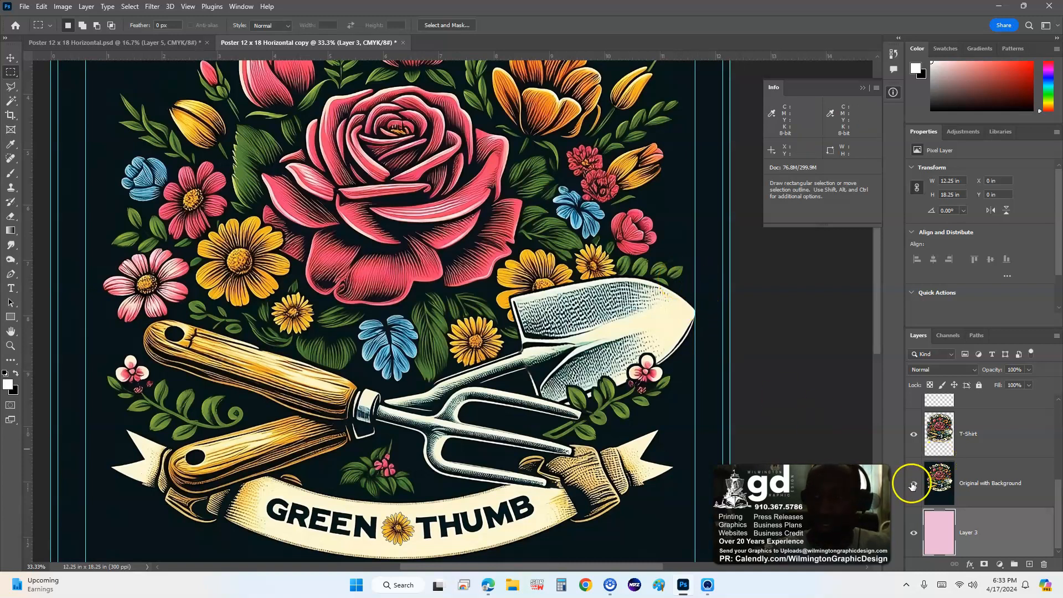
Step: Move the pink Layer 3 above Original with Background and make T-Shirt the active layer
drag(995, 533, 997, 487)
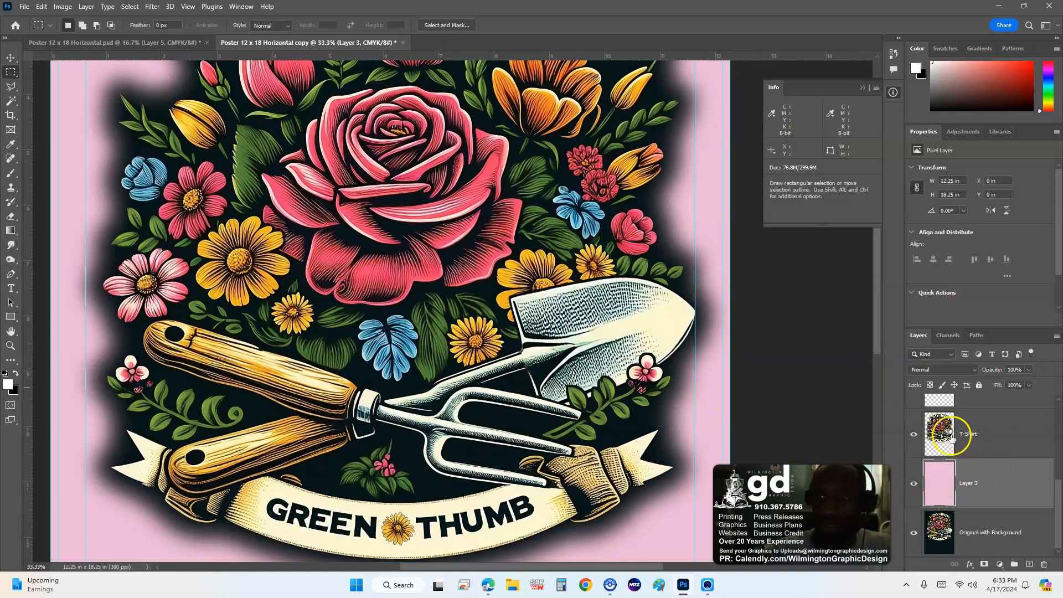
click(979, 434)
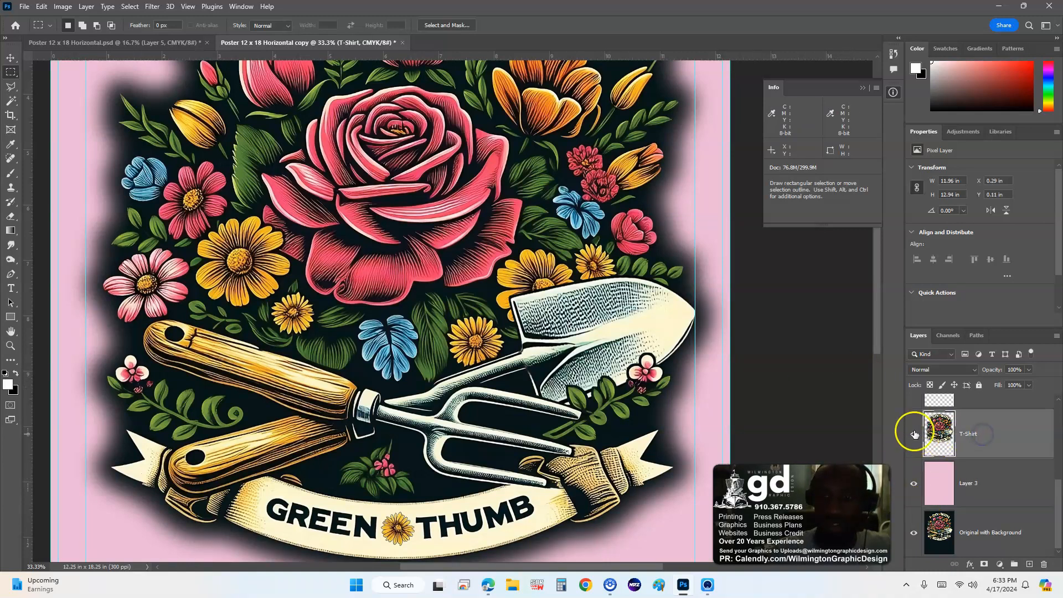
drag(569, 193, 572, 348)
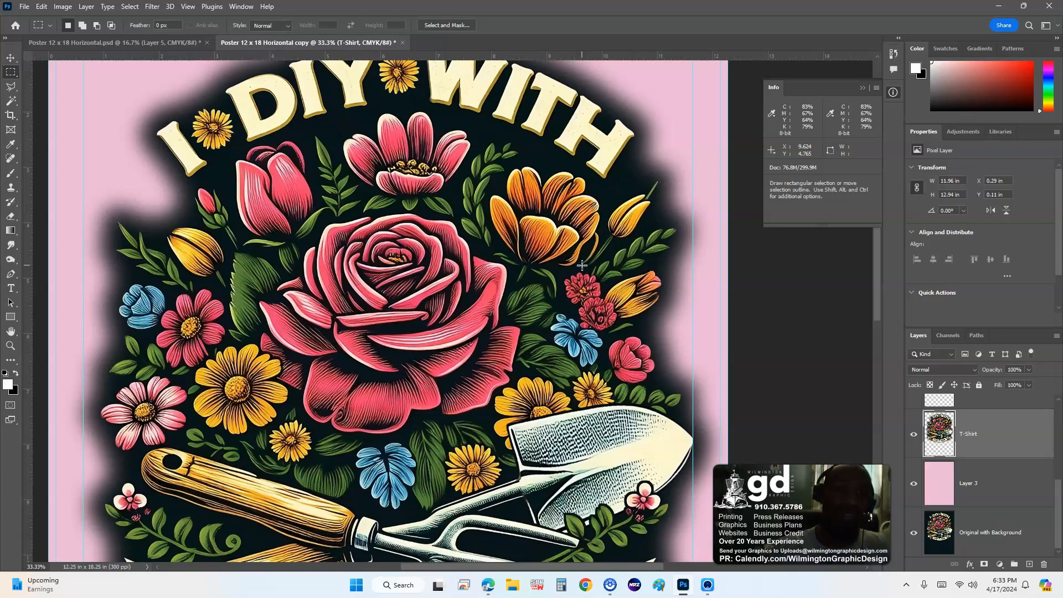
click(618, 277)
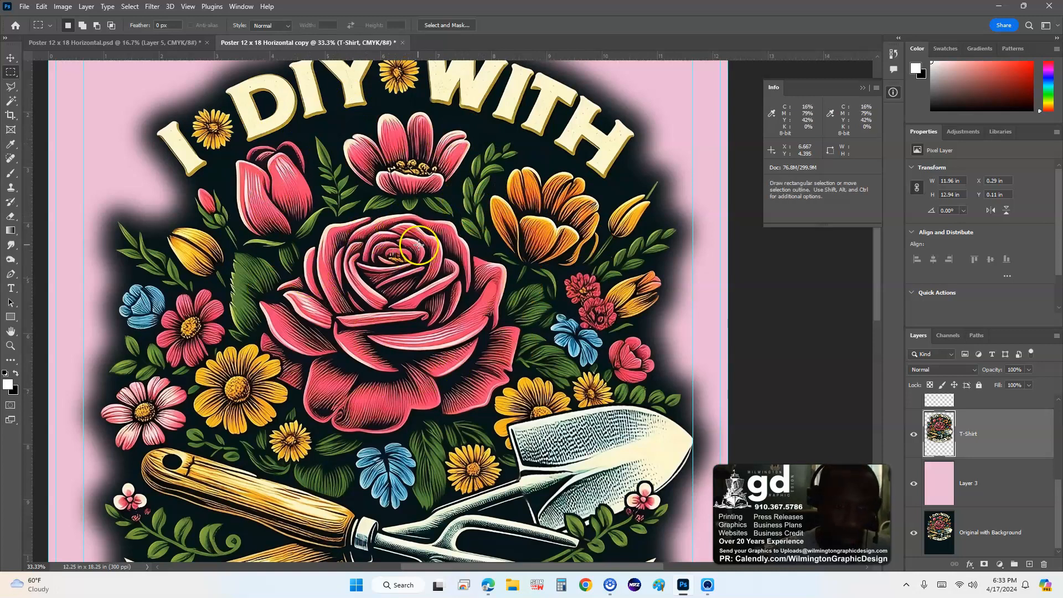
key(ctrl+minus)
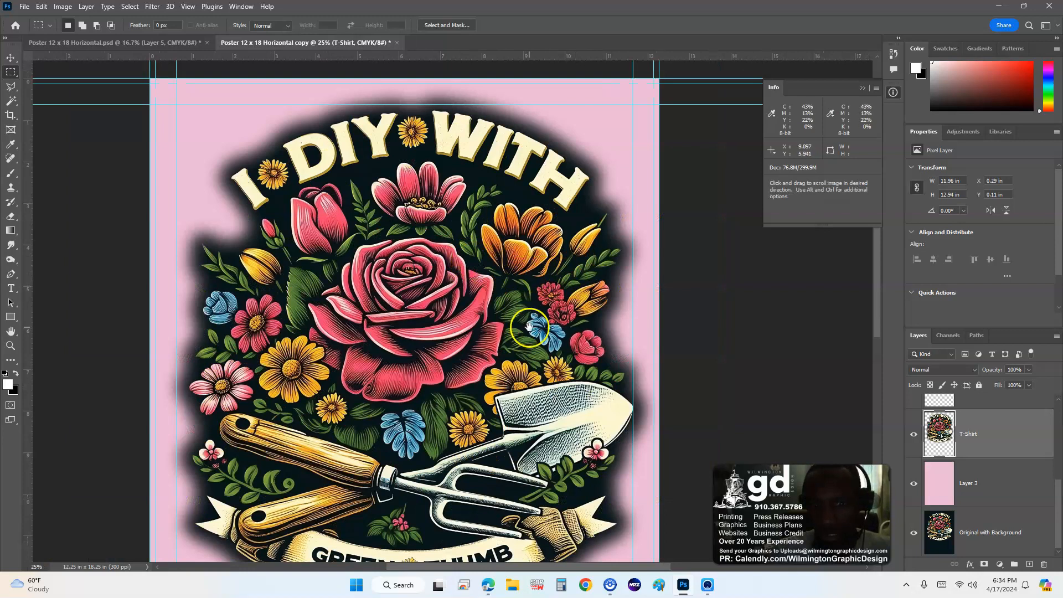
Step: Hide the T-Shirt layer and show the Sticker layer over the pink background
drag(531, 328, 531, 242)
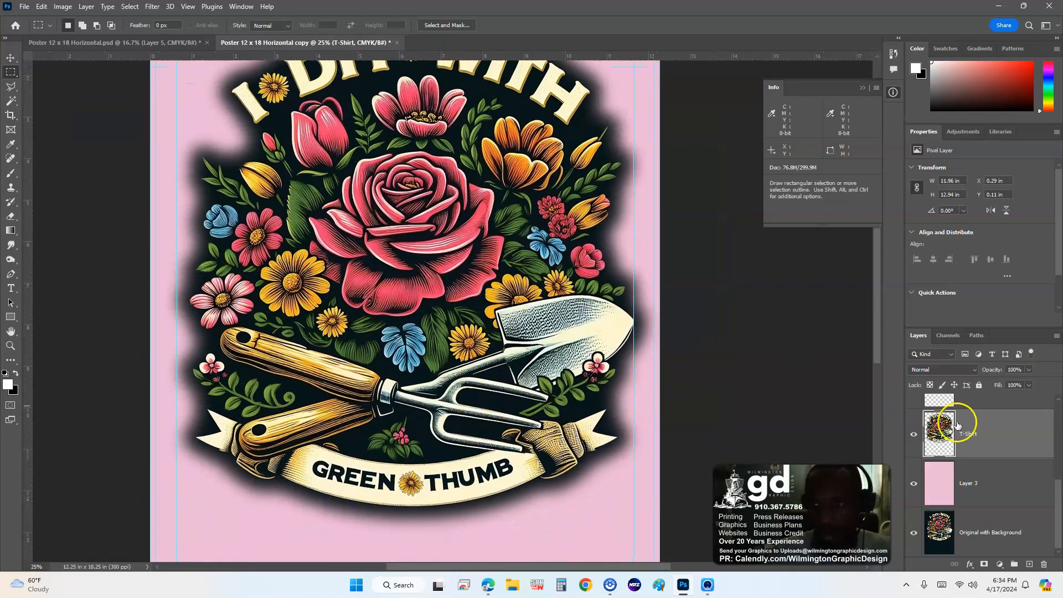
scroll(987, 507, up, 1)
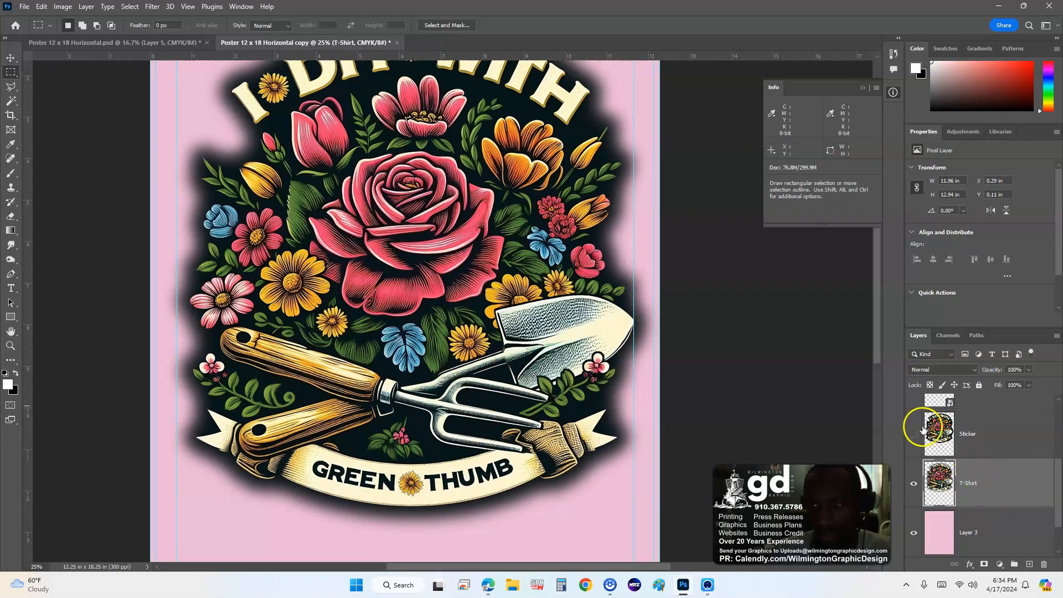
click(914, 481)
click(914, 434)
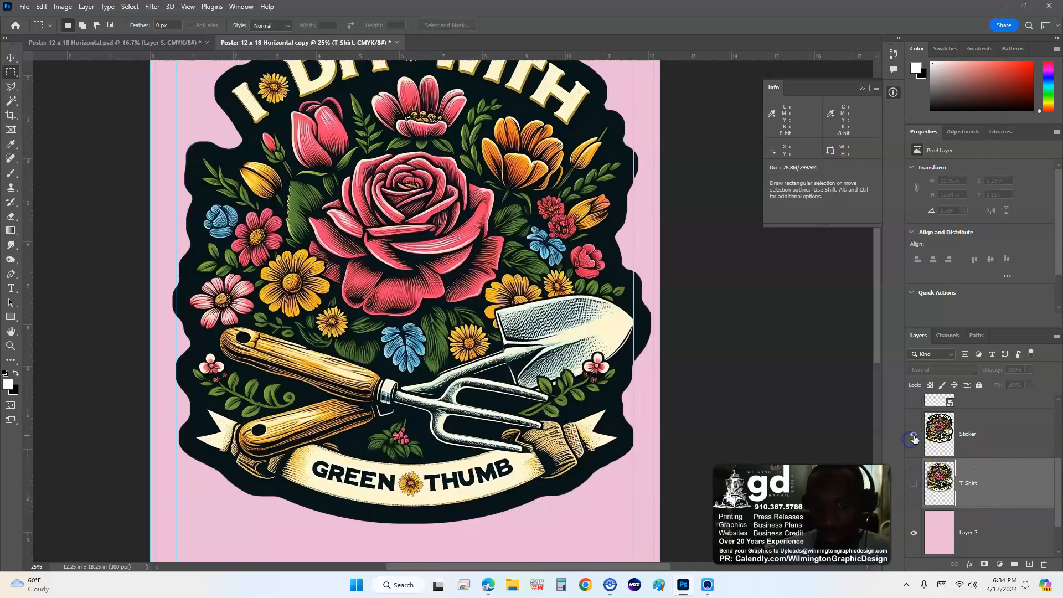
drag(430, 222, 420, 277)
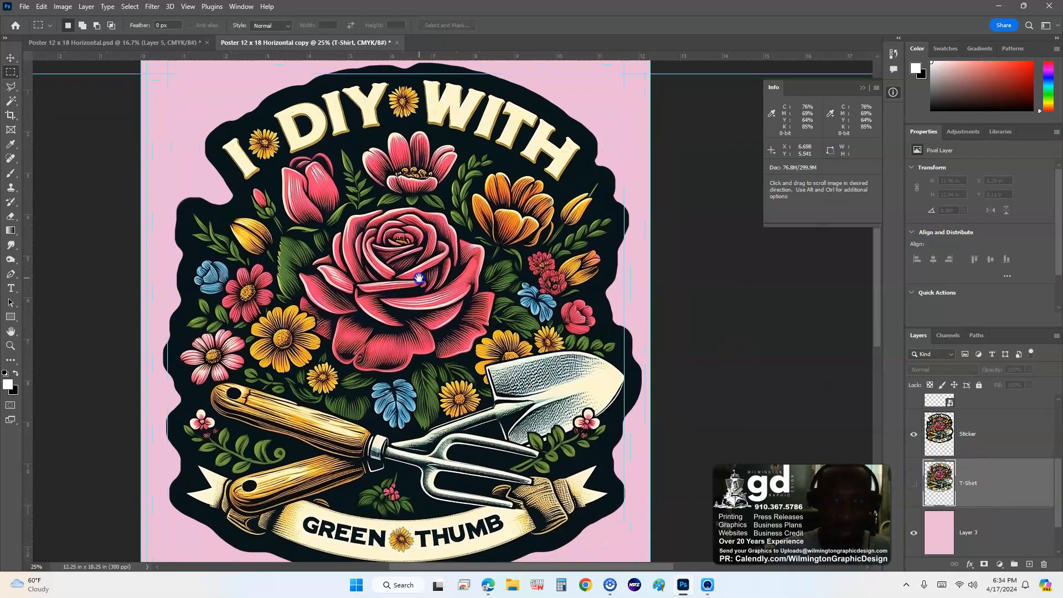
click(917, 481)
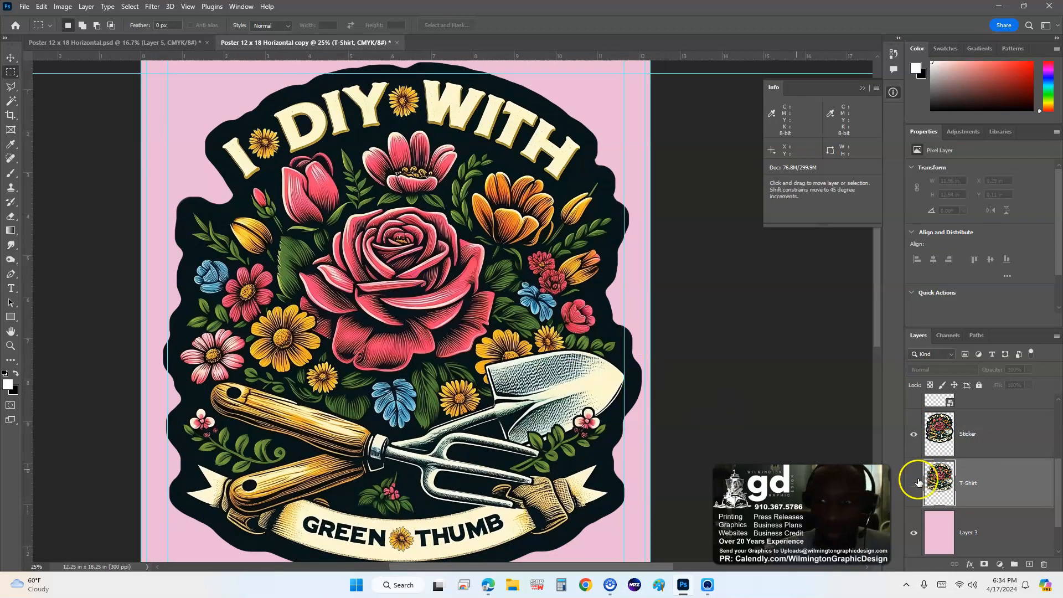
Step: Load the Sticker artwork's outline as a selection and contract it inside the dark border
ctrl+click(932, 435)
click(160, 8)
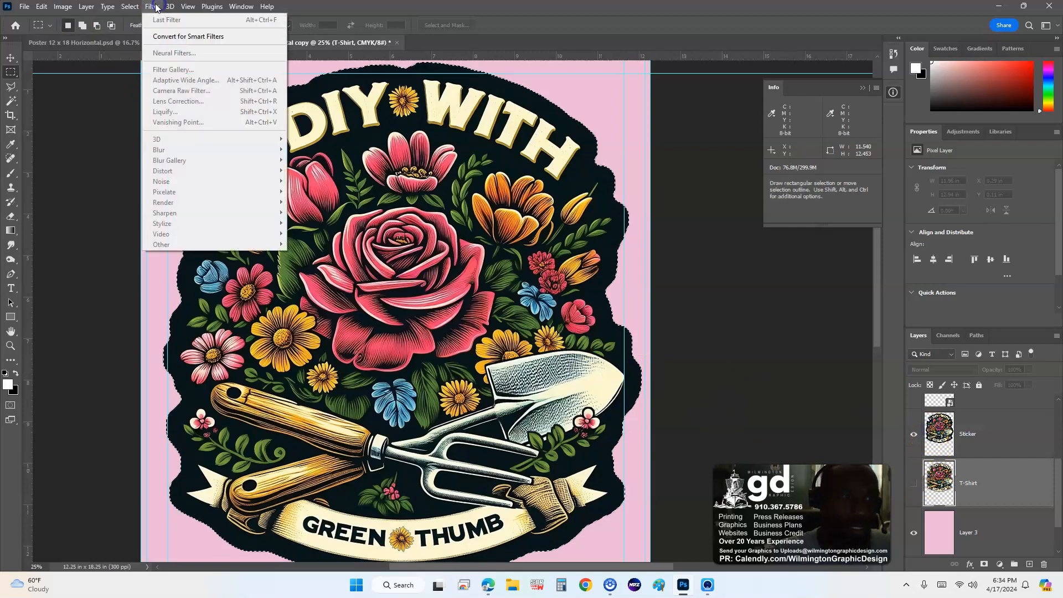
mouse_move(130, 6)
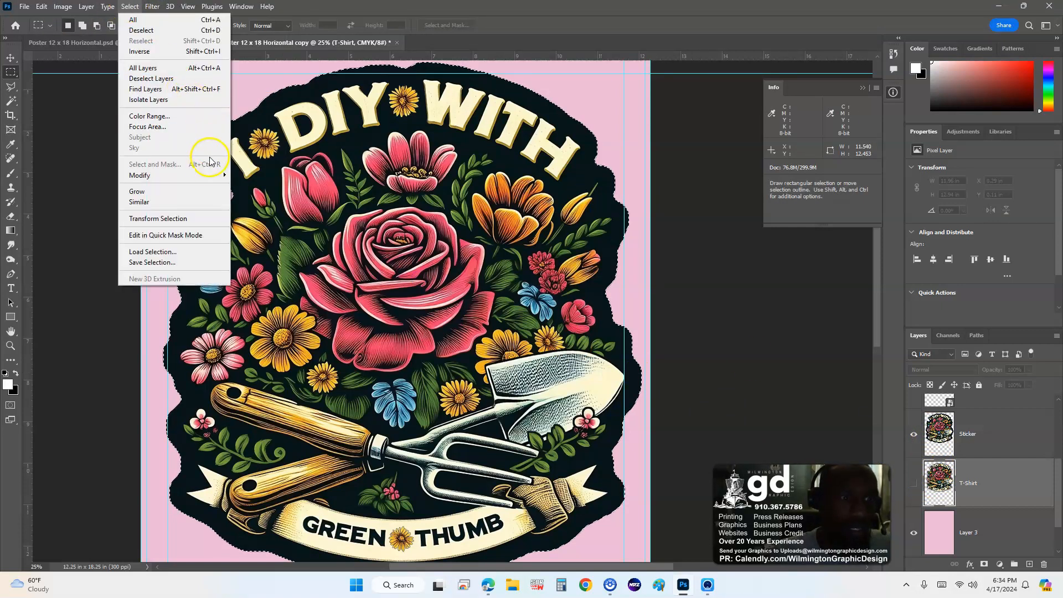
mouse_move(209, 175)
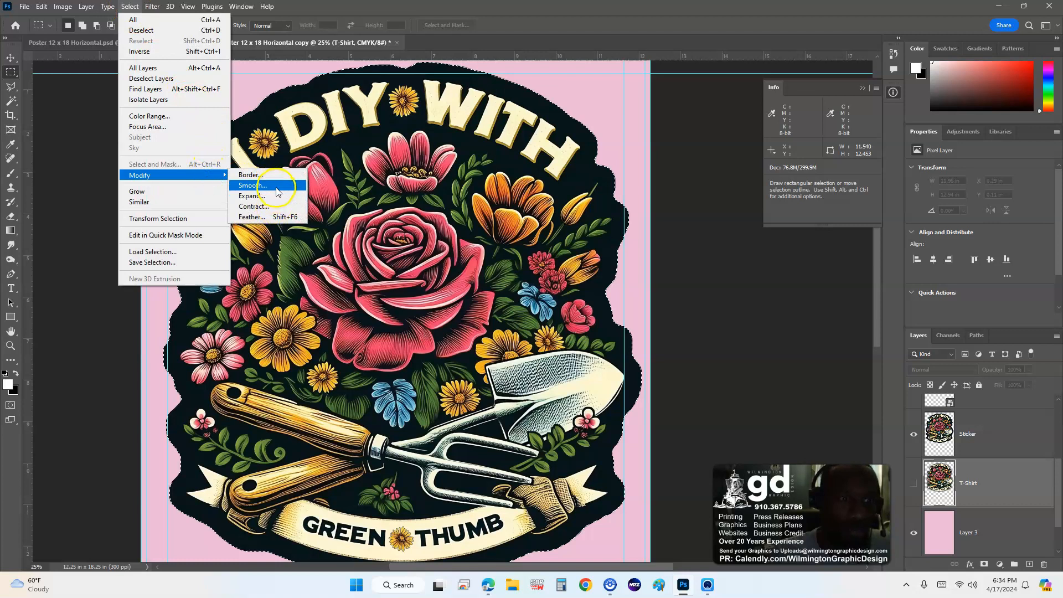
click(275, 209)
key(Return)
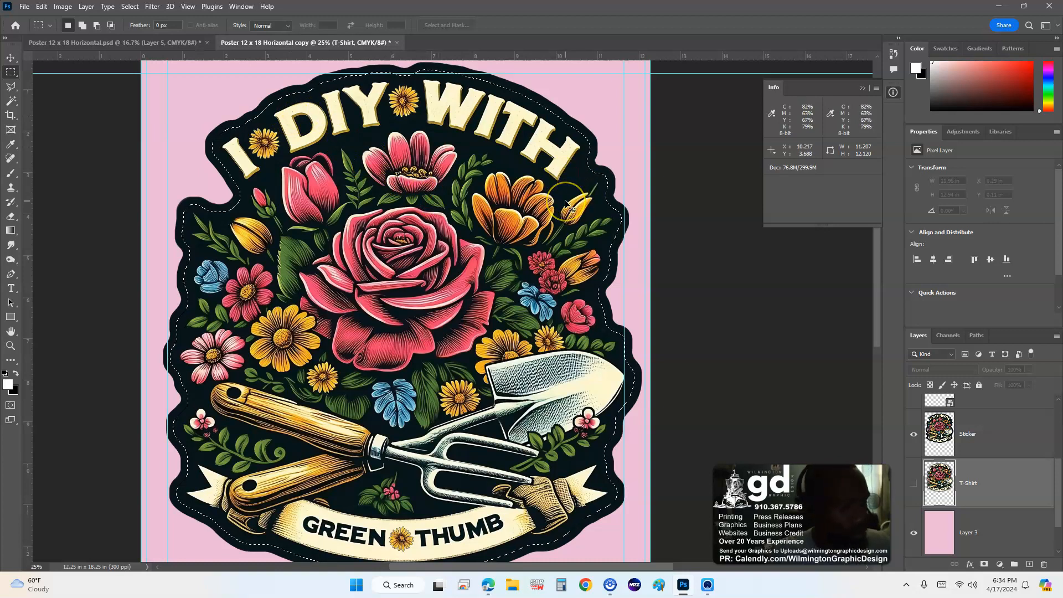
Step: Invert the contracted selection, clear the outer rim of the Sticker layer's dark border and deselect
key(ctrl+shift+i)
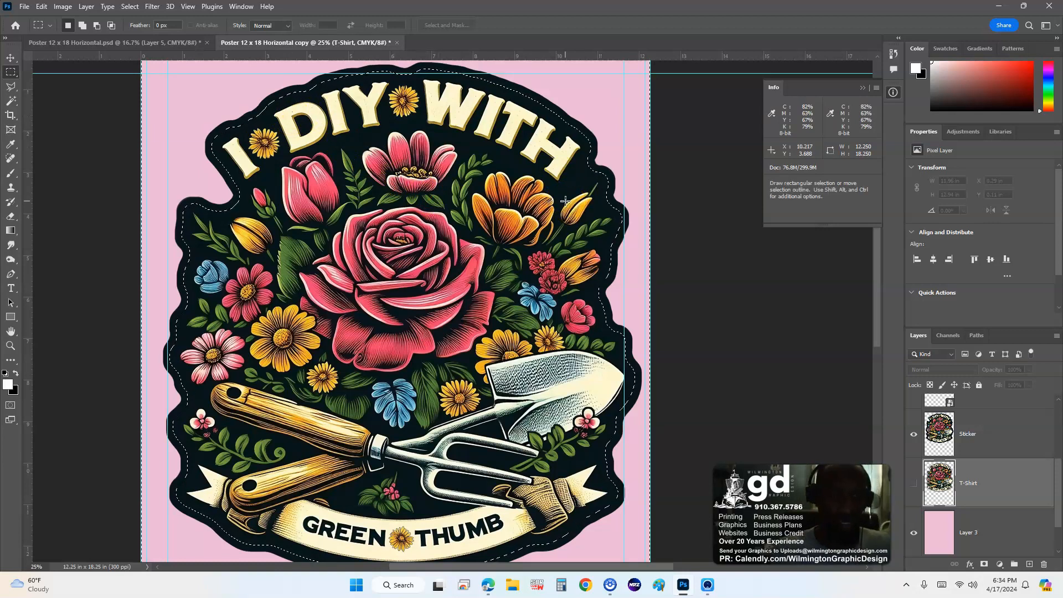
click(1026, 440)
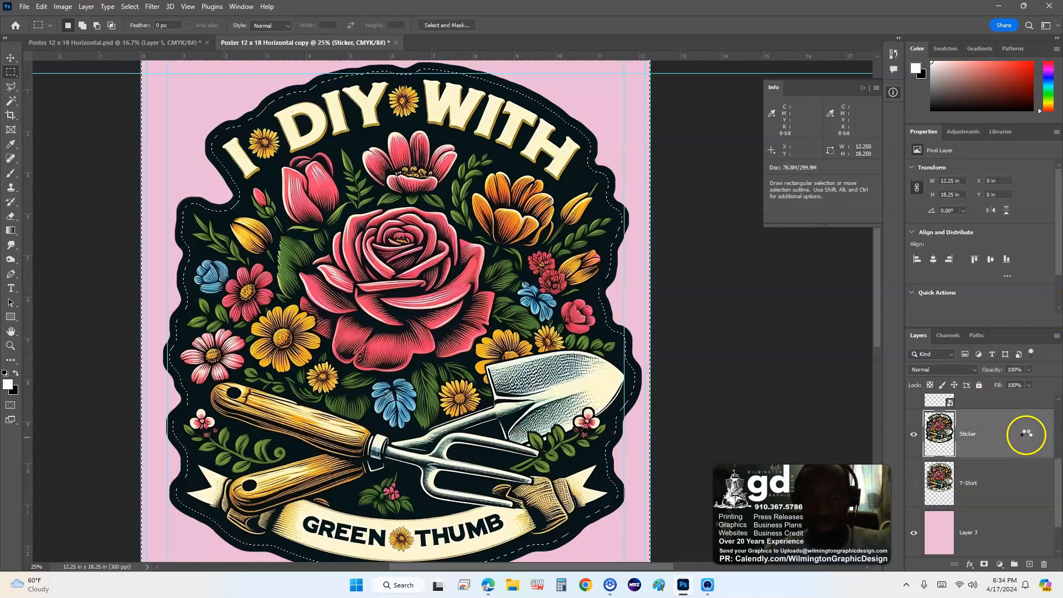
key(Delete)
key(ctrl+d)
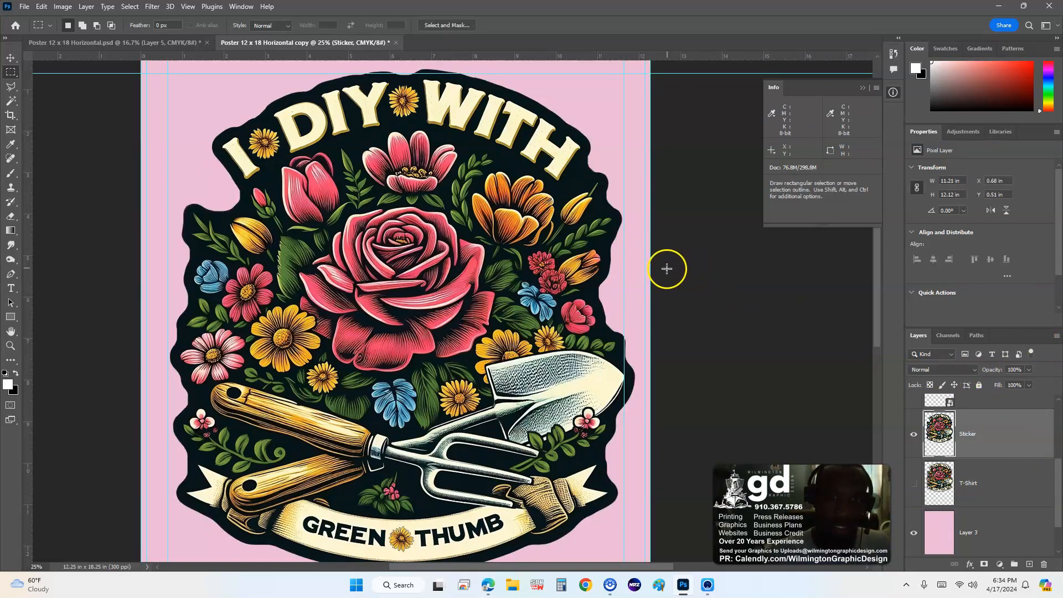
key(space)
drag(588, 262, 519, 256)
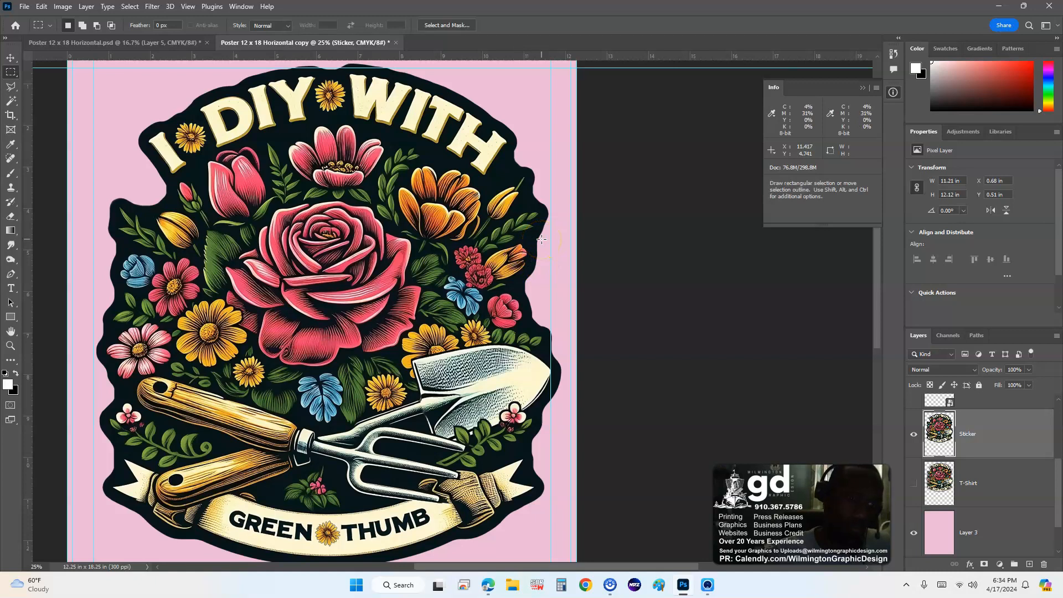
Step: Undo the trimming of the Sticker's border and deselect
key(ctrl+z)
key(ctrl+z)
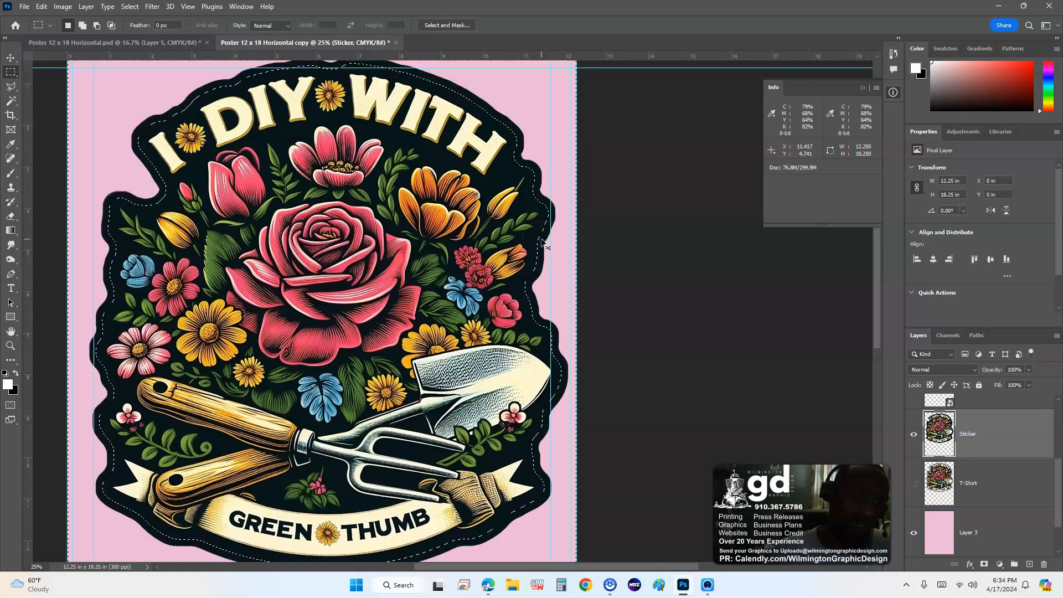
key(ctrl+d)
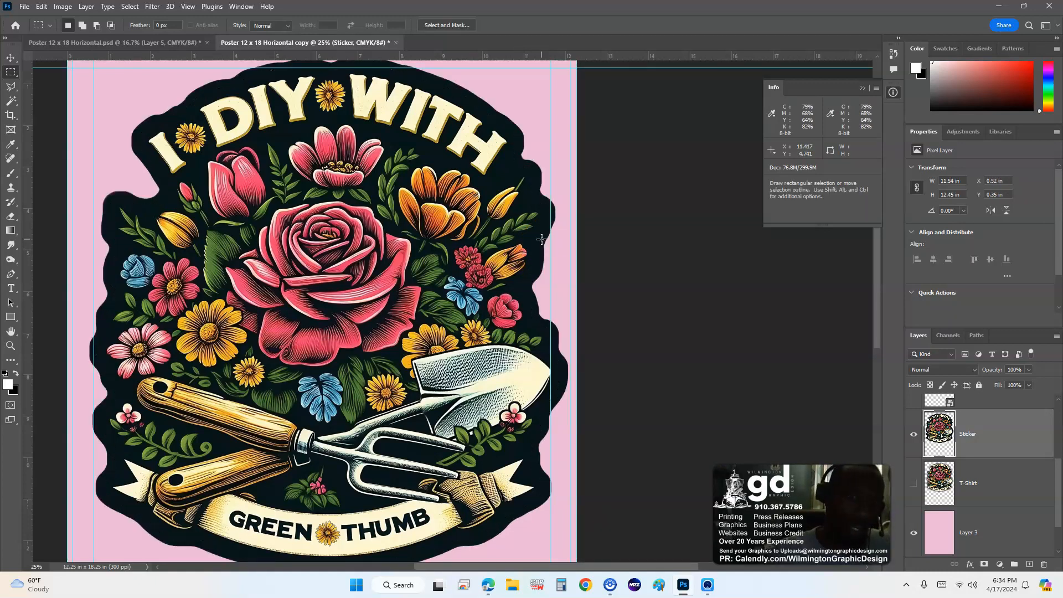
drag(505, 235, 557, 254)
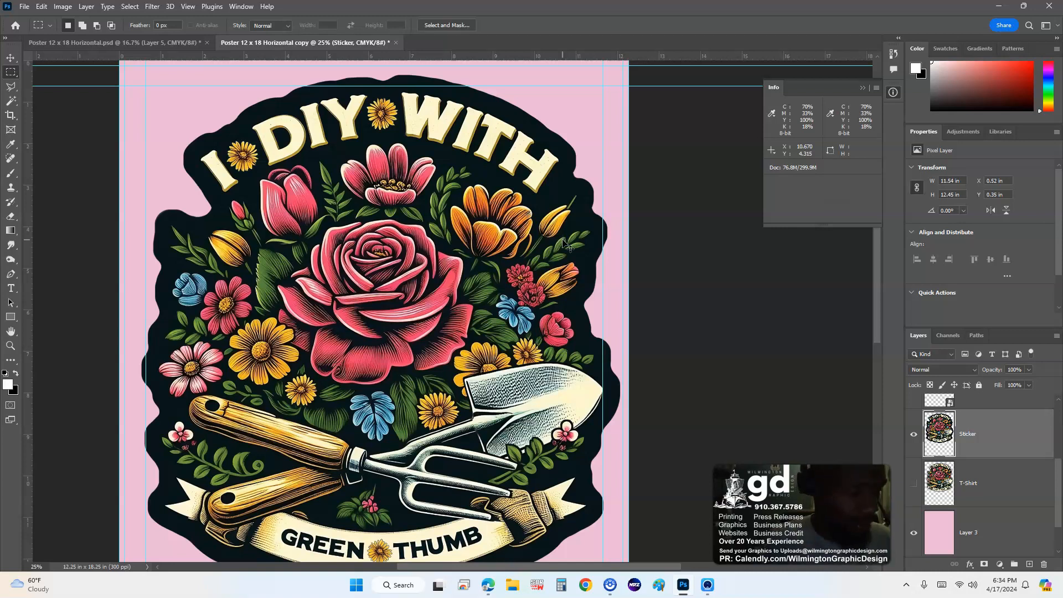
key(ctrl+z)
key(ctrl+d)
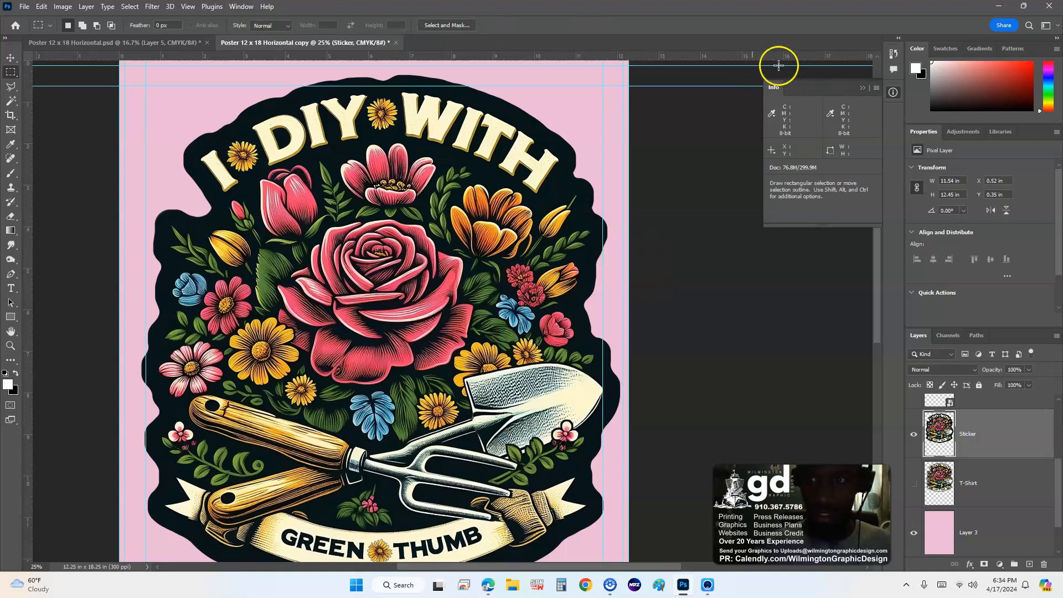
Step: Review the Load Selection and Contract states in the enlarged history list, returning to the latest Deselect state
click(892, 56)
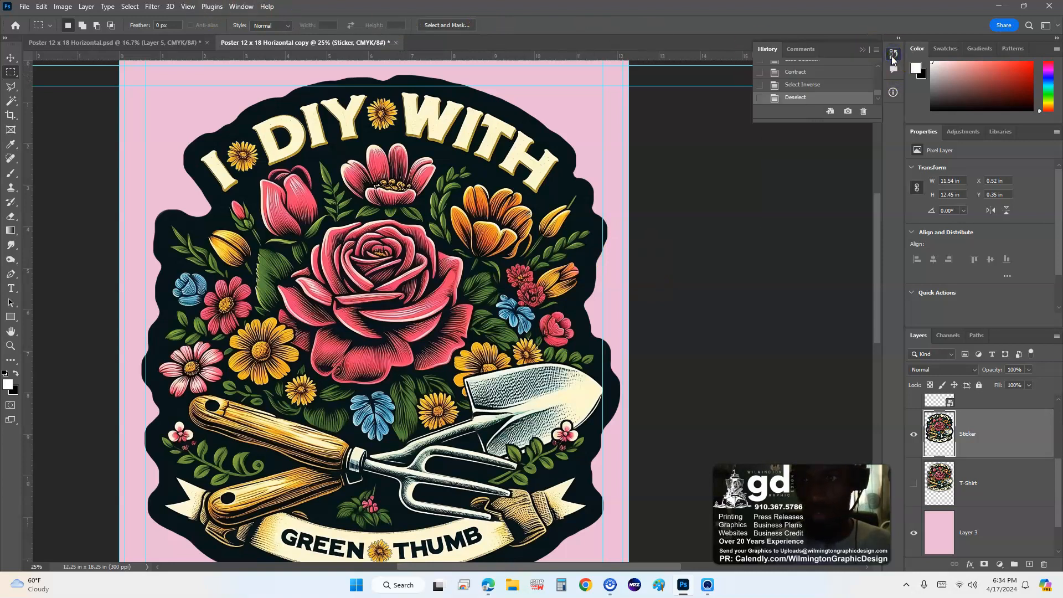
drag(868, 118, 883, 194)
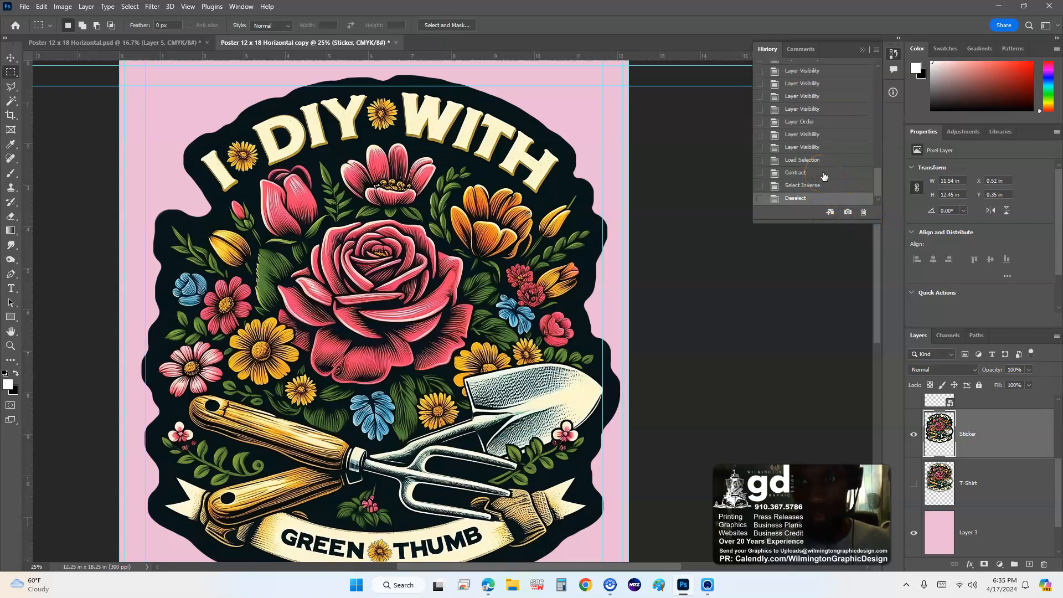
click(823, 174)
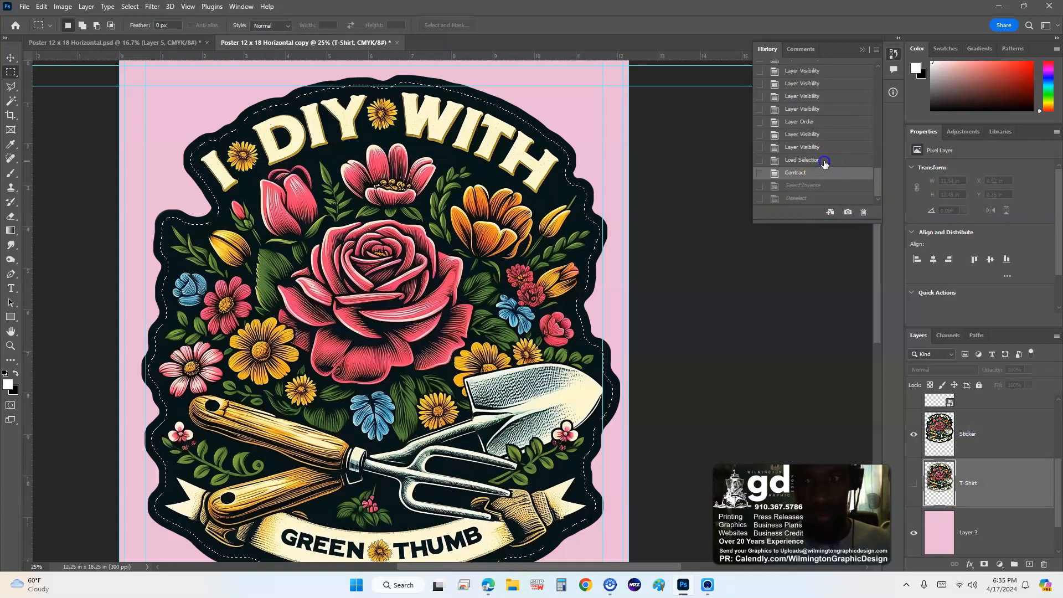
click(825, 161)
click(825, 172)
click(825, 198)
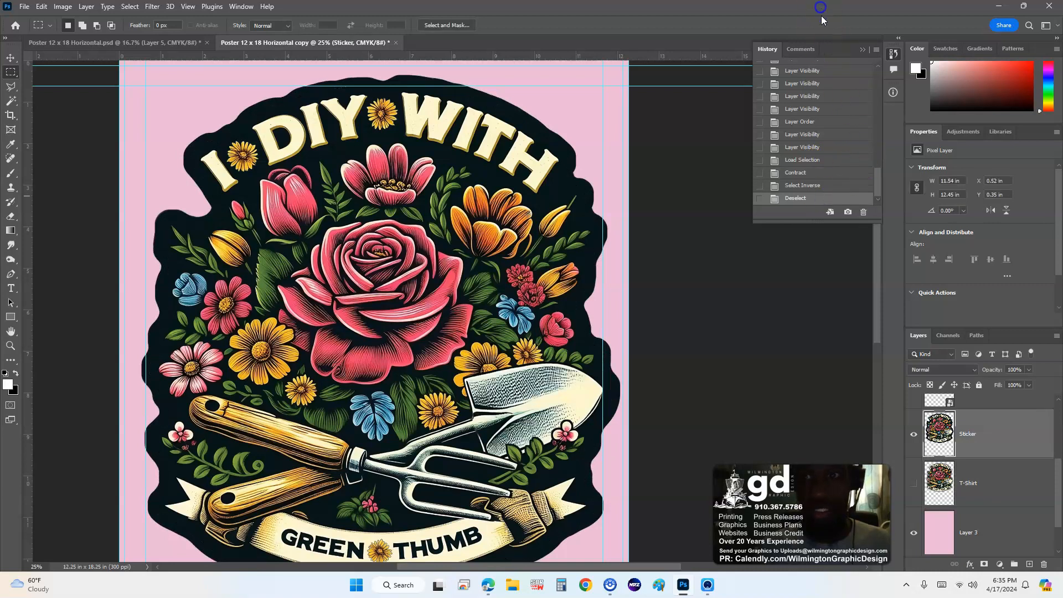
Step: Reload the Sticker layer's outline as a selection, contract it and invert the result
ctrl+click(936, 434)
click(130, 7)
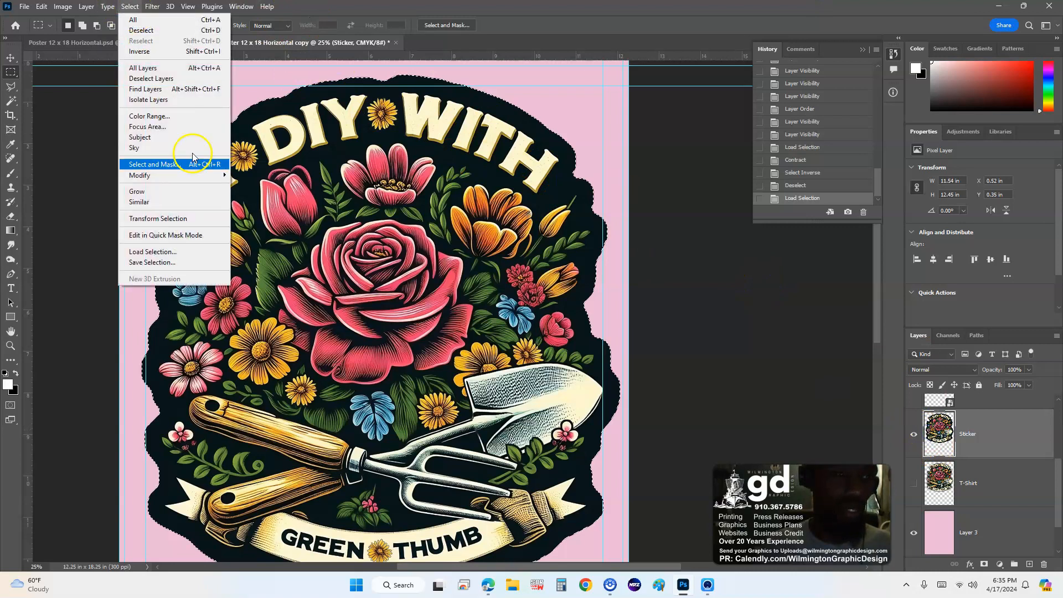
mouse_move(199, 175)
click(284, 207)
key(Return)
key(ctrl+shift+i)
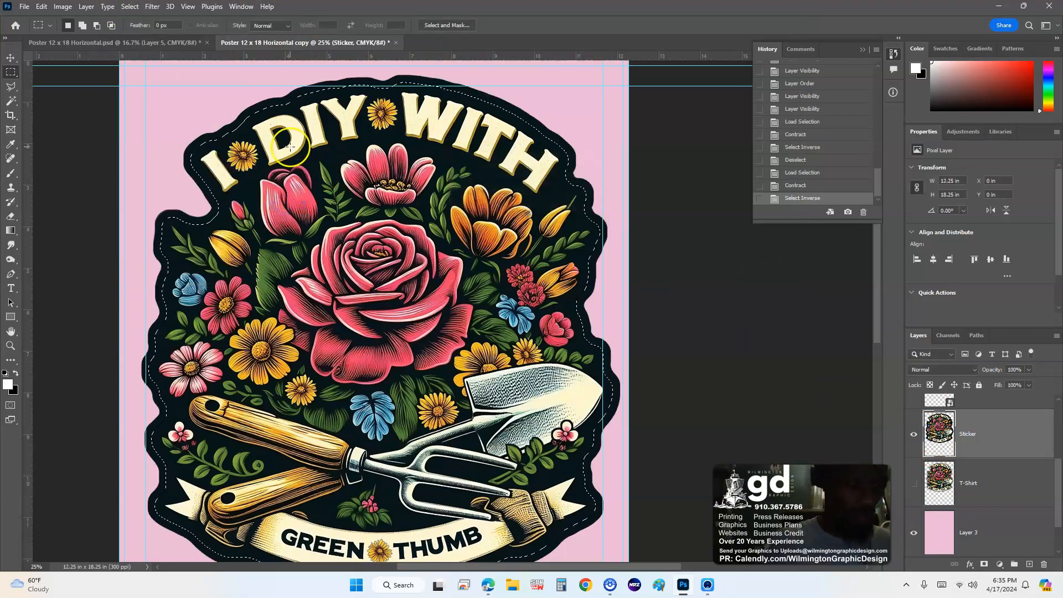
Step: Try a thinner Sticker border by clearing the selected outer rim, undo the clearing and deselect
key(Delete)
key(ctrl+d)
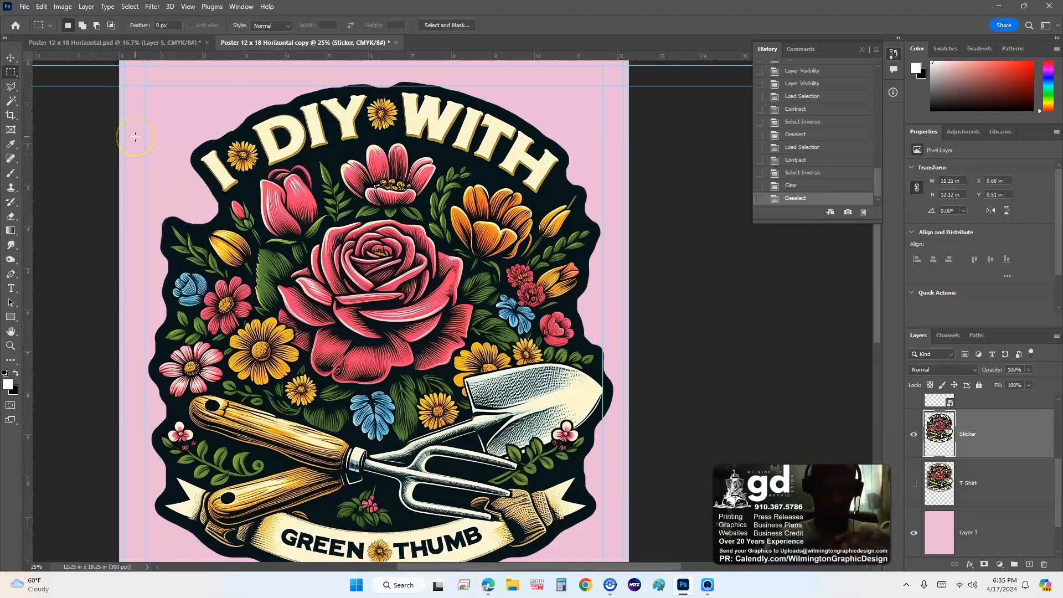
key(ctrl+z)
key(ctrl+z)
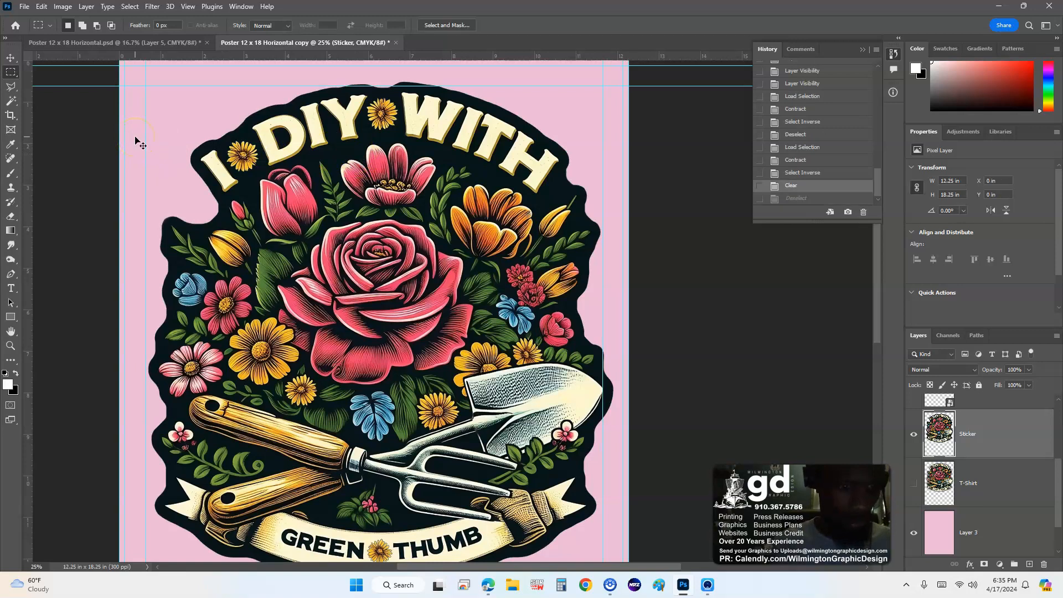
key(ctrl+d)
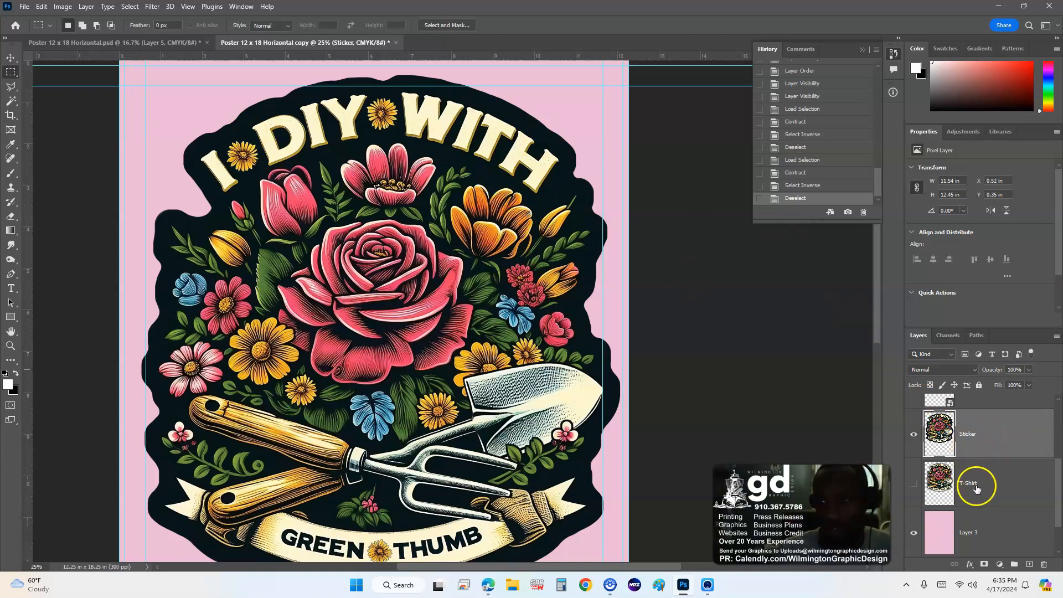
Step: Move the Sticker artwork down about 2.4 in and centre it horizontally on the pink page
scroll(954, 505, up, 1)
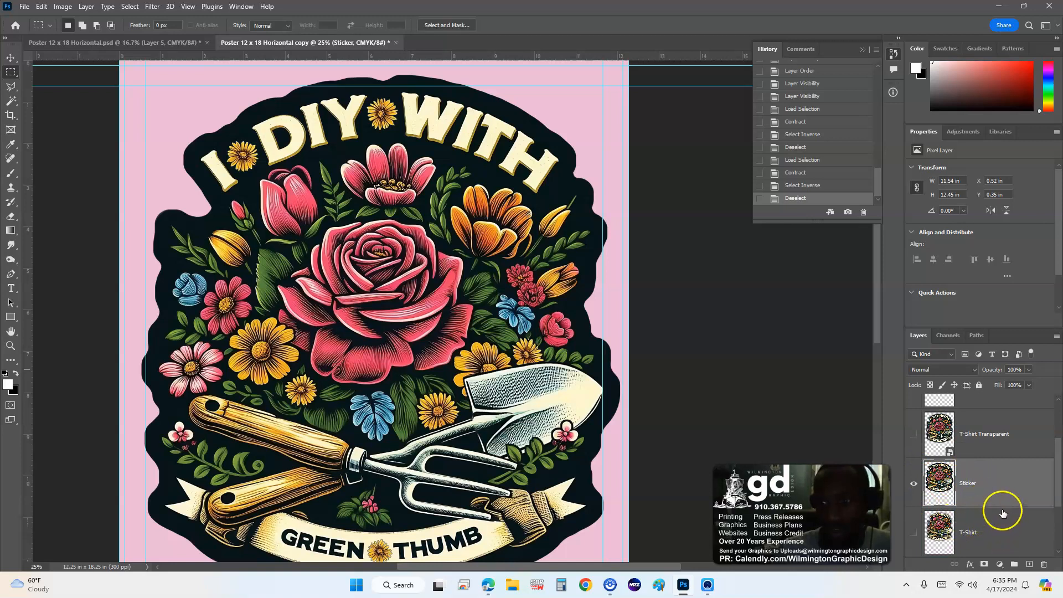
click(1012, 486)
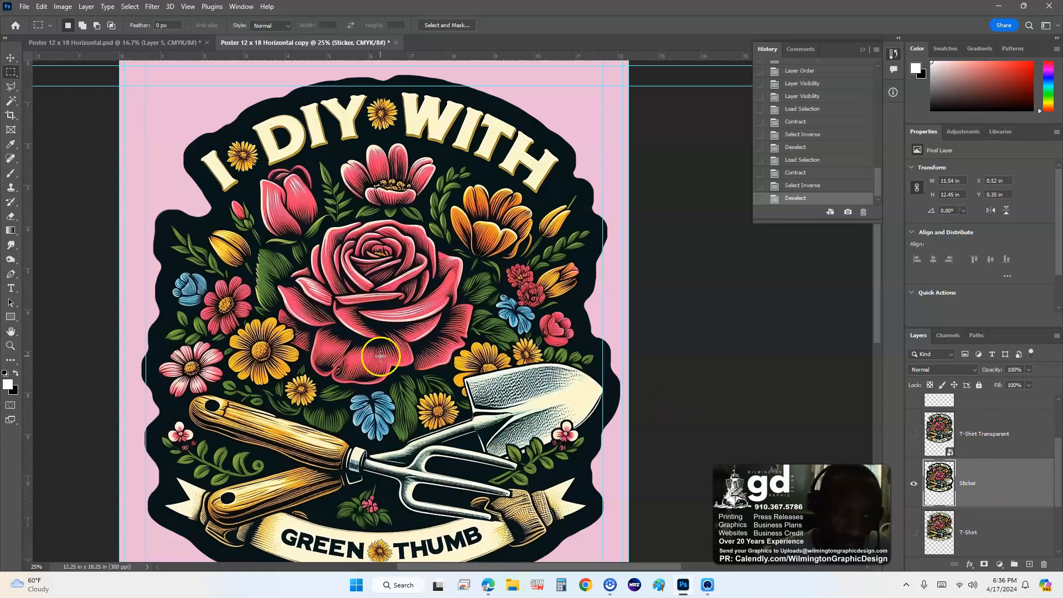
scroll(369, 417, down, 3)
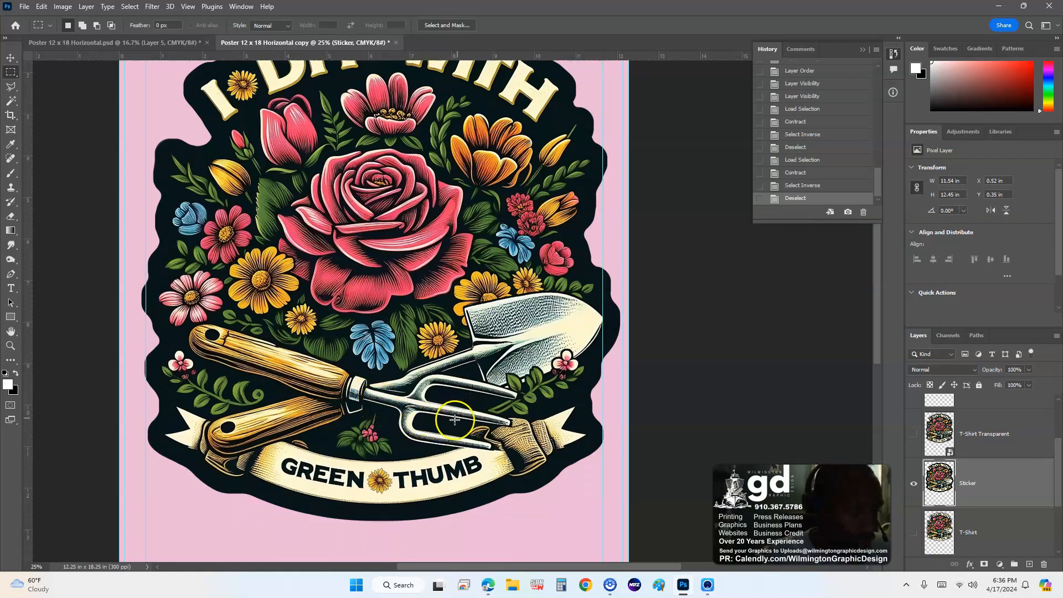
key(v)
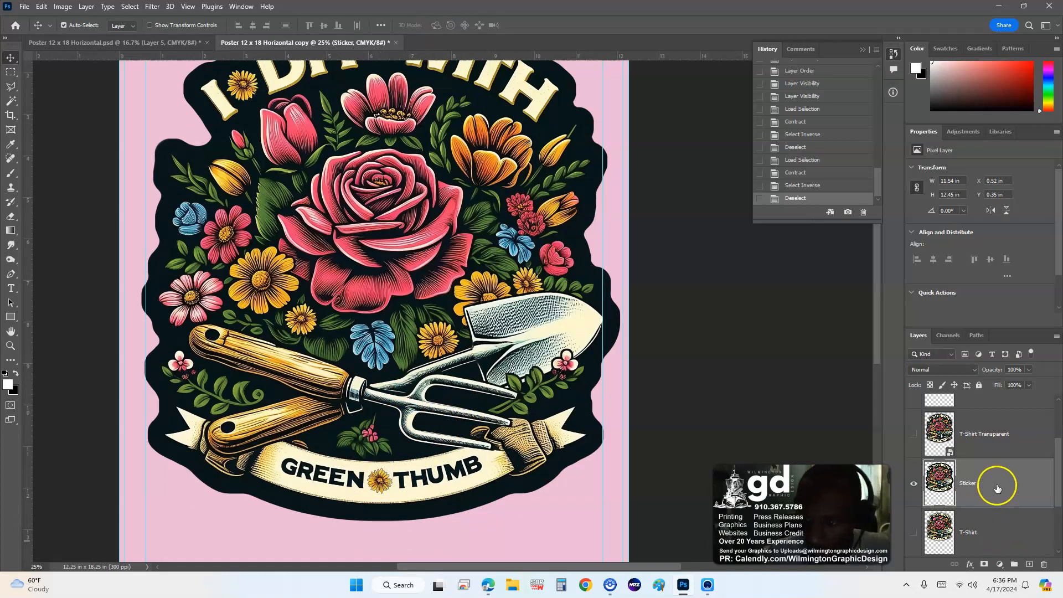
key(ctrl)
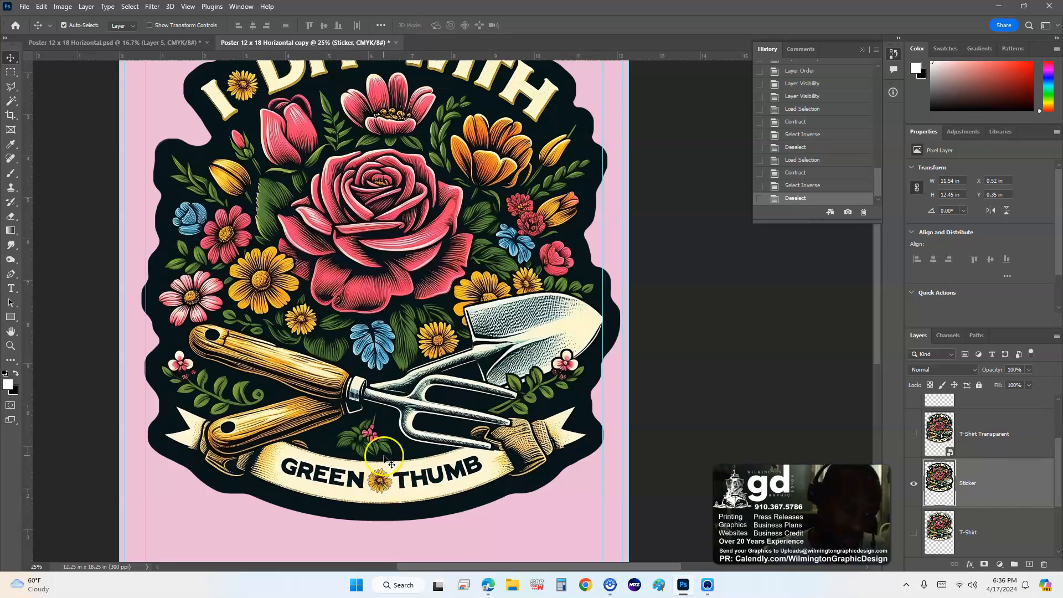
key(ctrl+minus)
drag(399, 328, 411, 348)
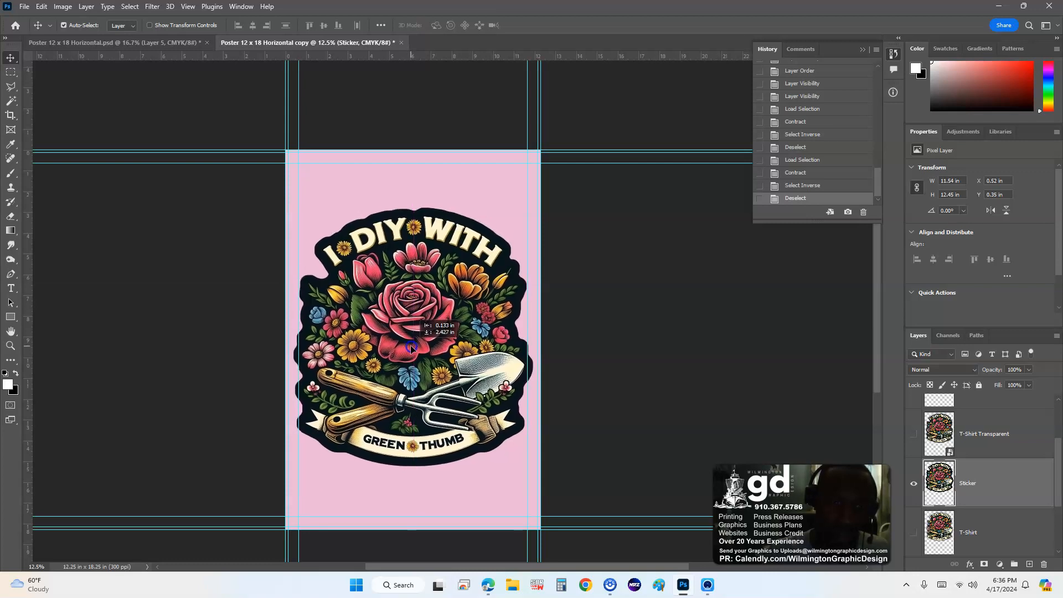
drag(410, 348, 407, 322)
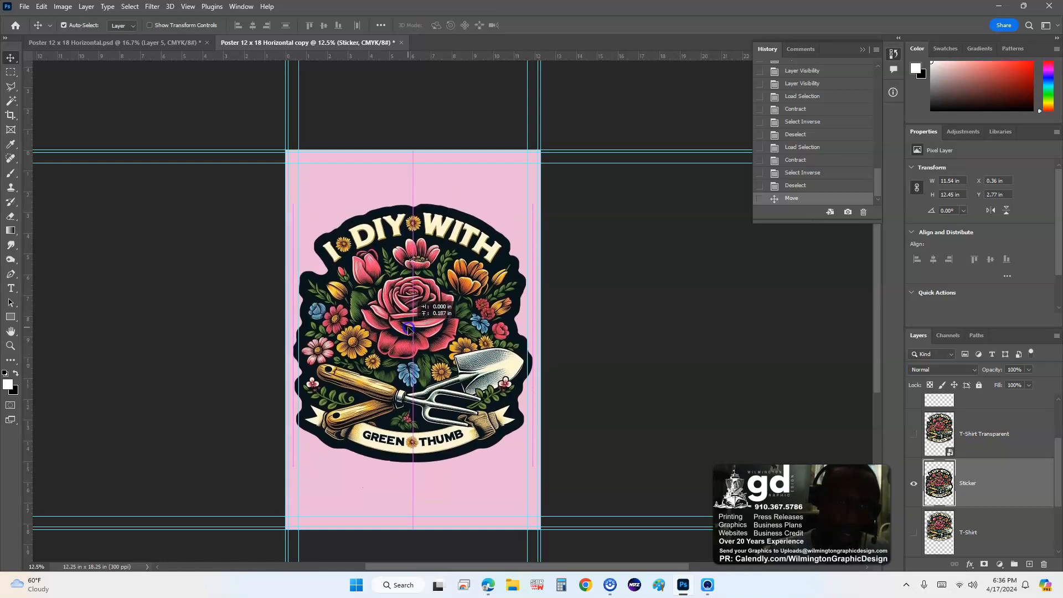
drag(408, 335, 409, 332)
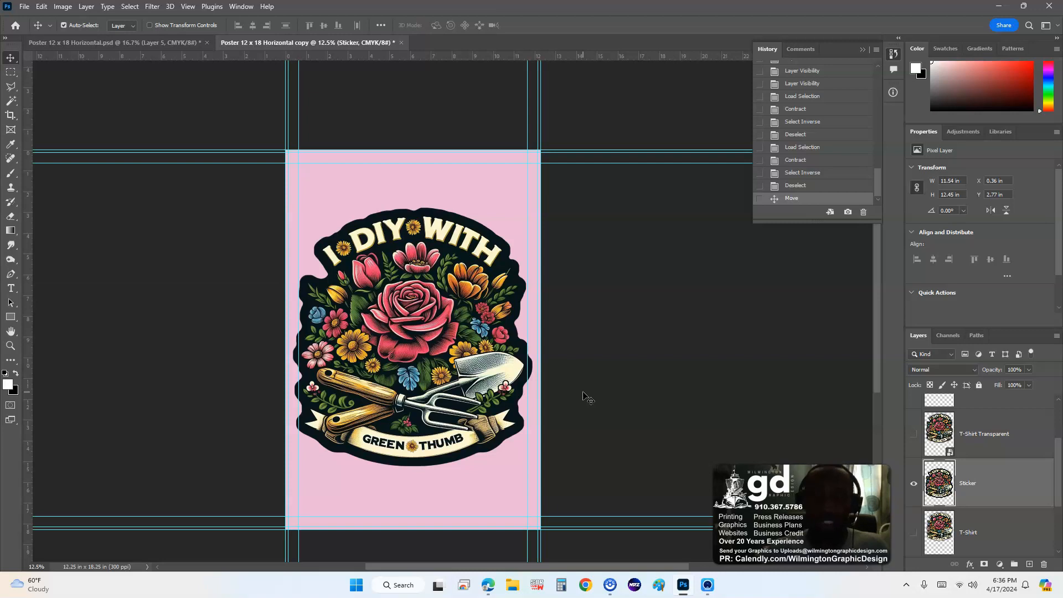
key(ctrl+plus)
key(ctrl+plus)
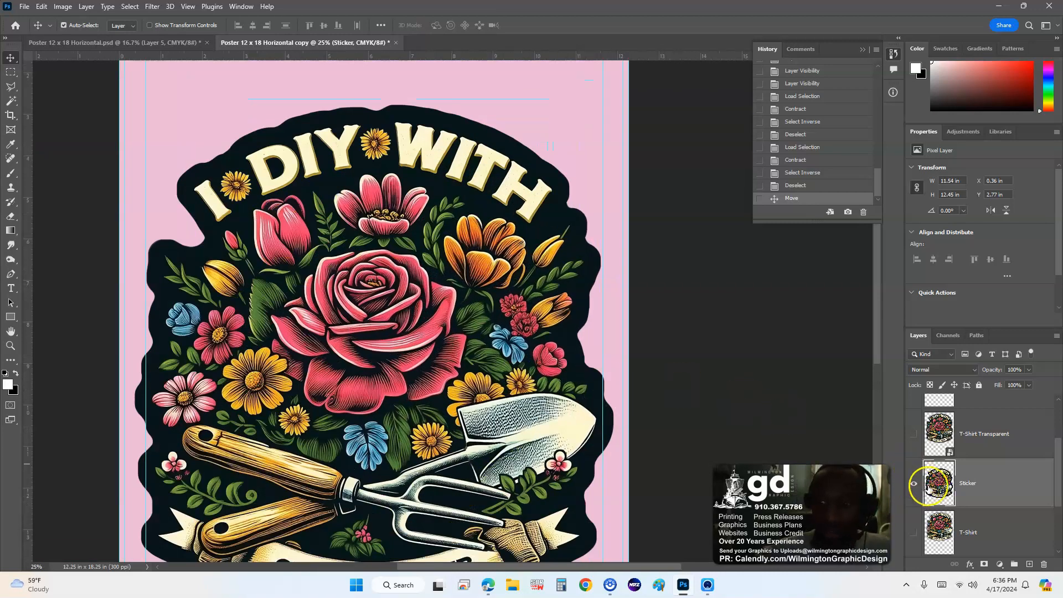
Step: Show the T-Shirt layer instead of the Sticker layer and centre its artwork horizontally and vertically on the pink page
click(914, 483)
click(914, 533)
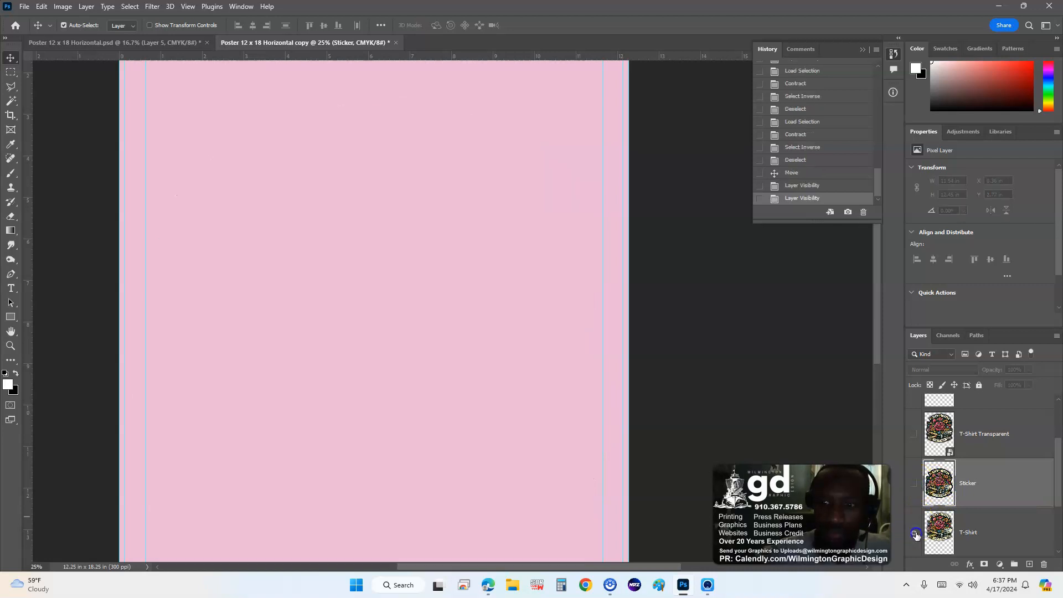
key(ctrl+minus)
key(ctrl+minus)
drag(414, 260, 414, 305)
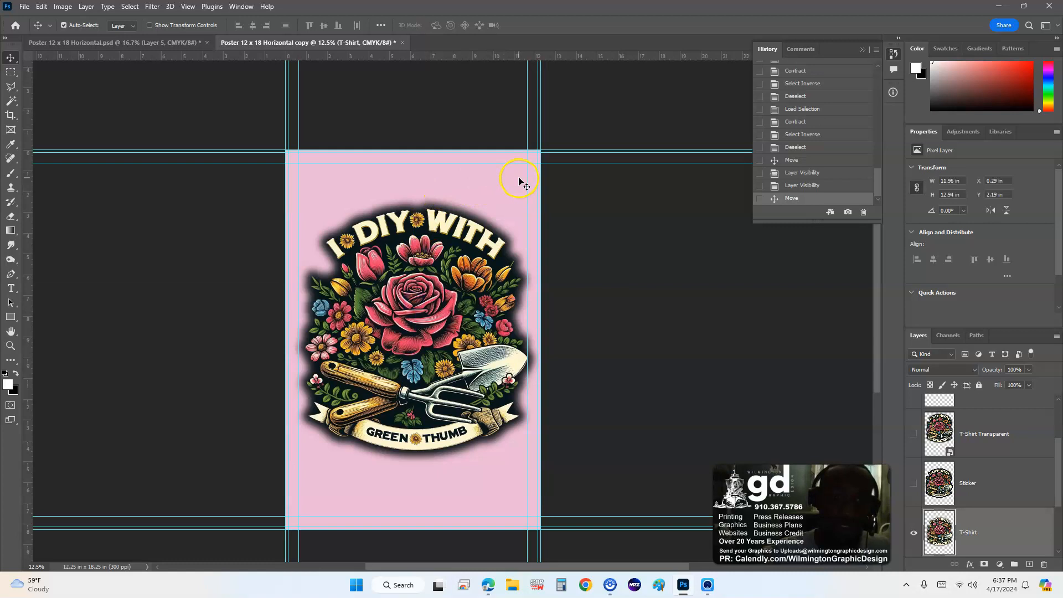
click(255, 26)
click(325, 26)
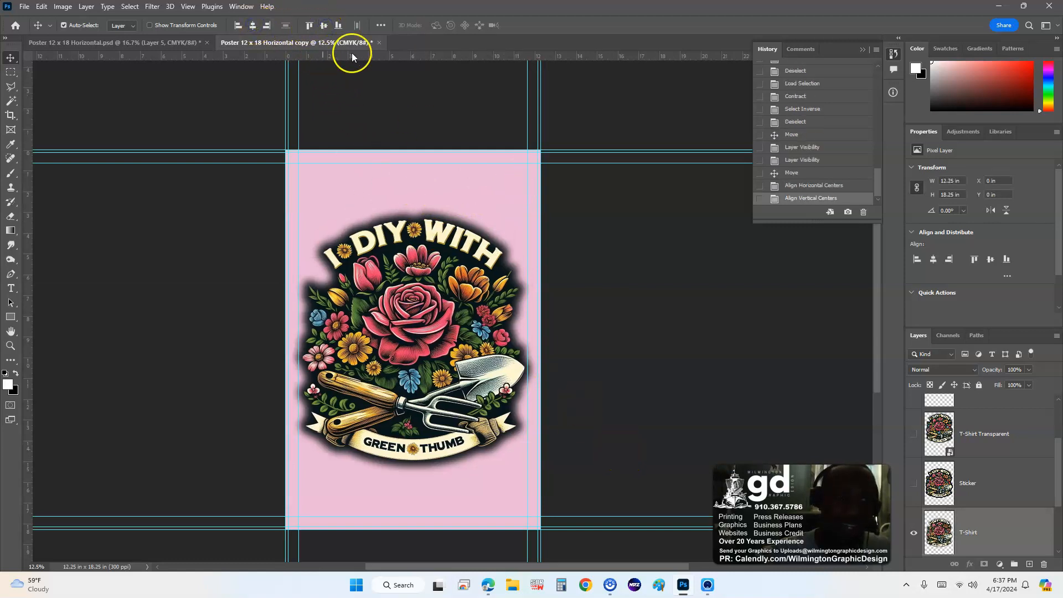
click(597, 335)
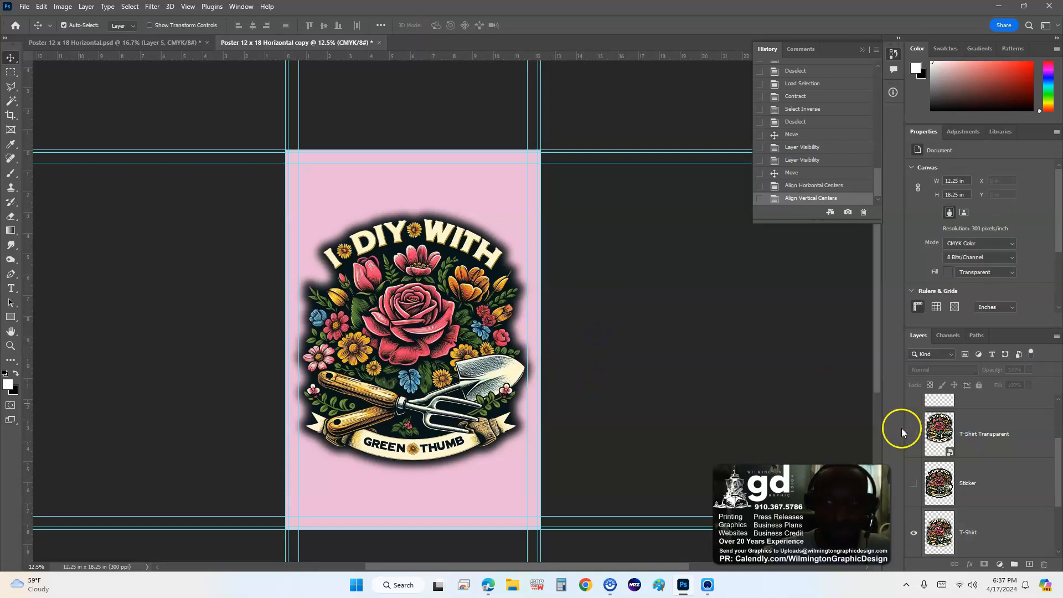
Step: Fill the pink background layer with bright green (#07ff19) in Normal mode at 100% opacity
click(512, 214)
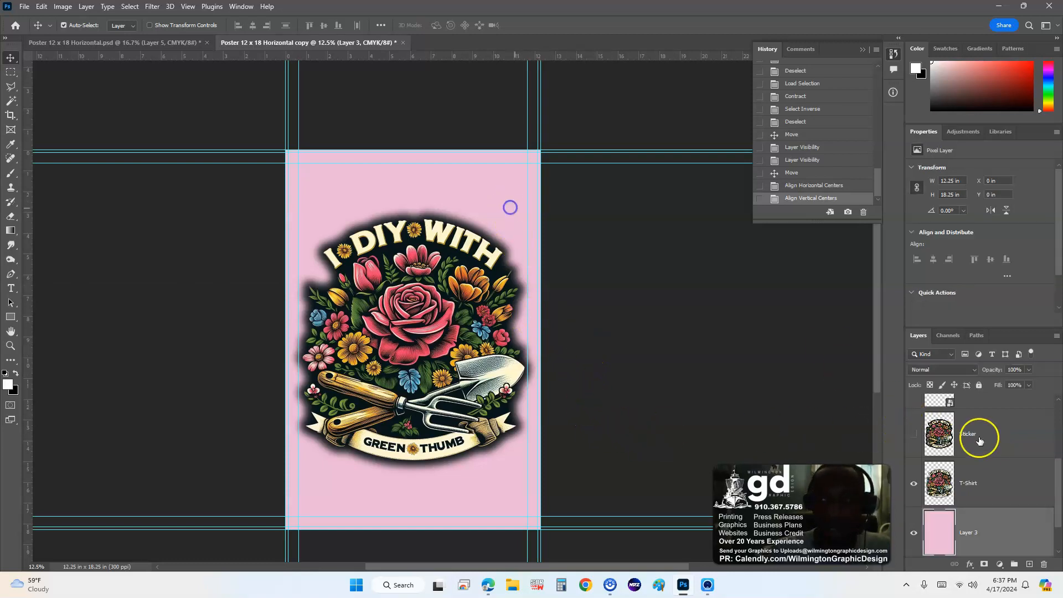
key(shift+F5)
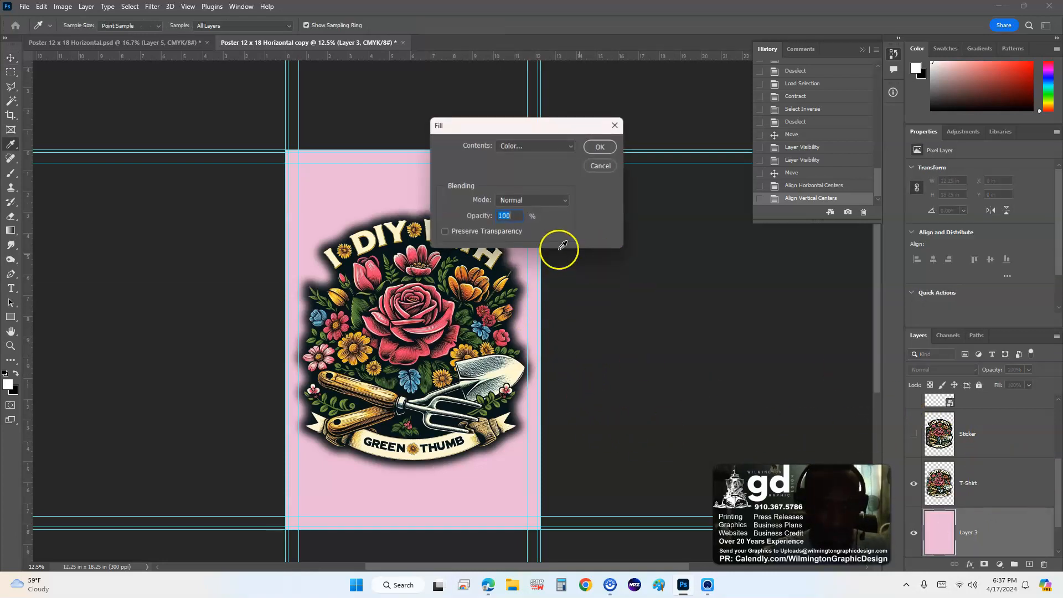
click(541, 147)
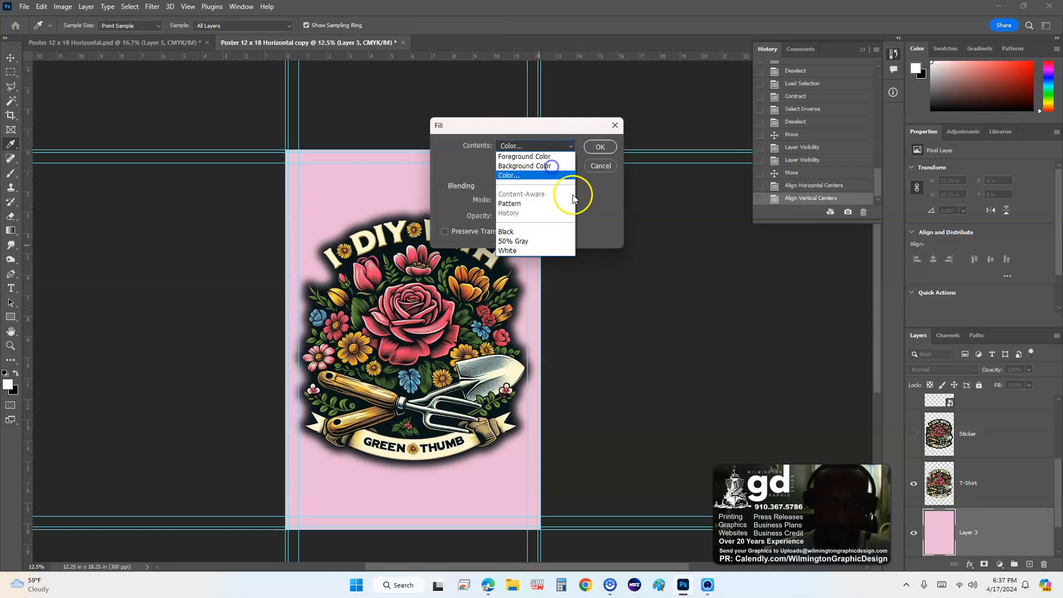
click(543, 176)
click(752, 246)
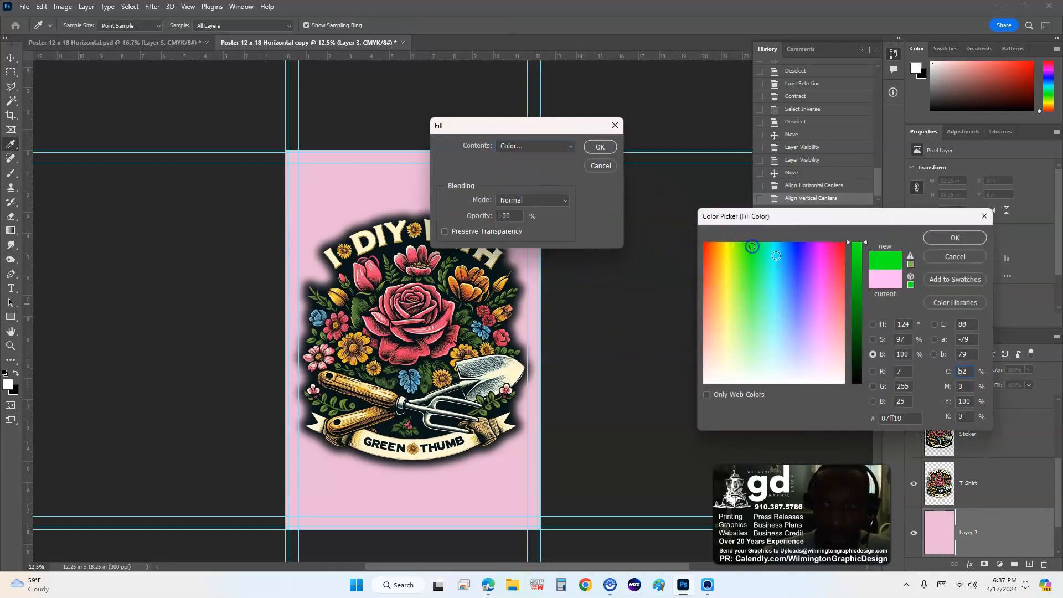
click(955, 238)
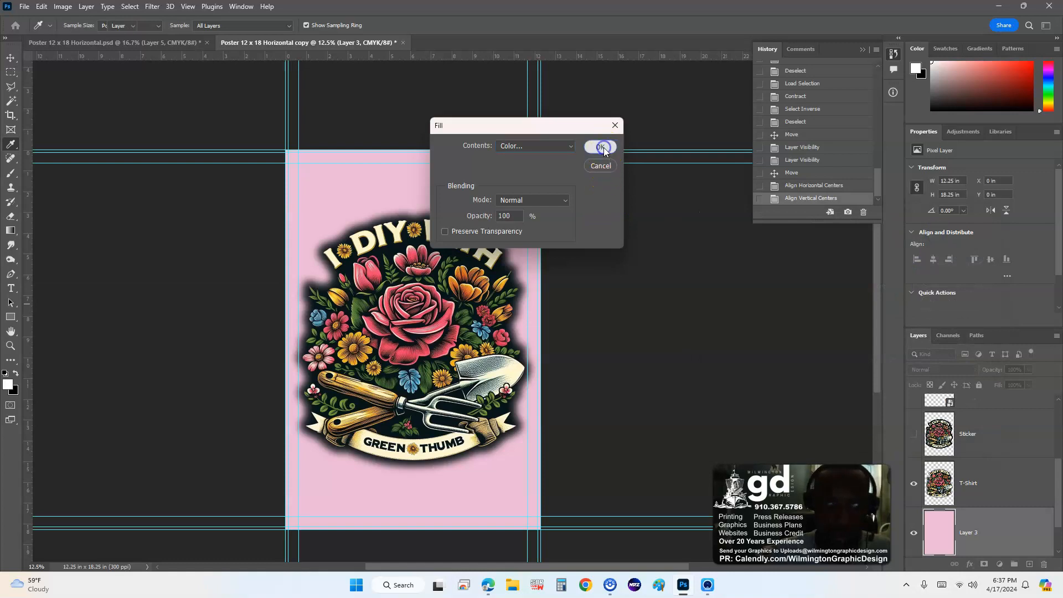
click(602, 147)
key(v)
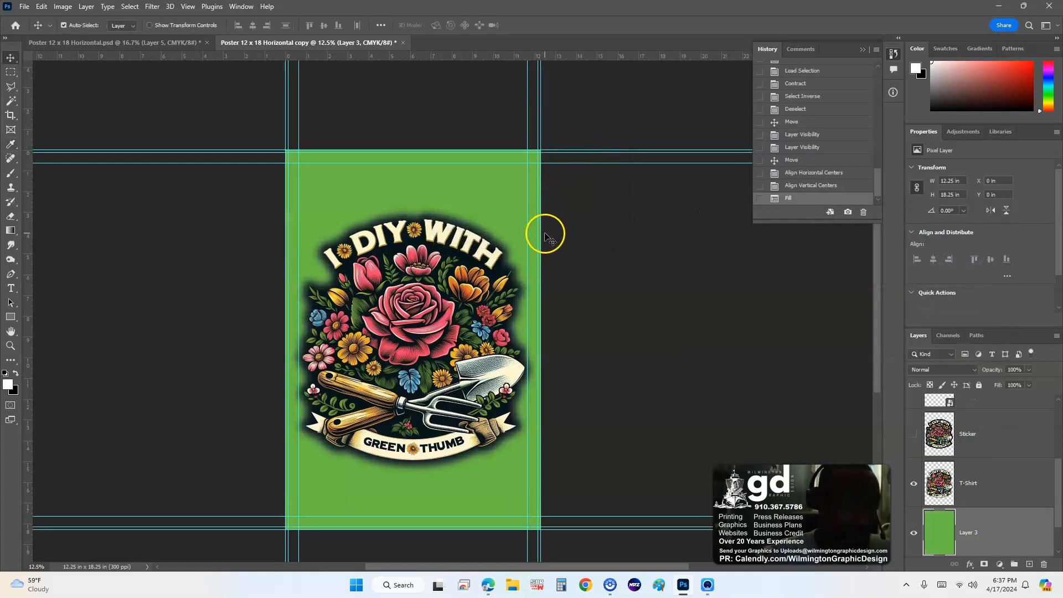